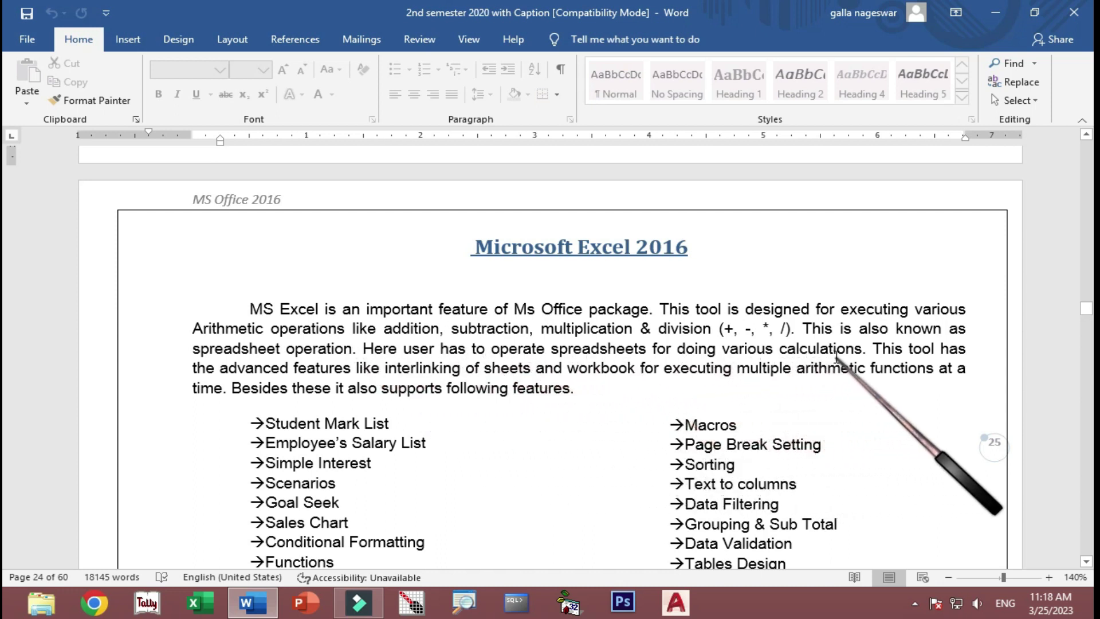
- Go through the Excel 2016 introduction notes, launch Excel with the Run command EXCEL, and create a blank workbook
left_click(861, 355)
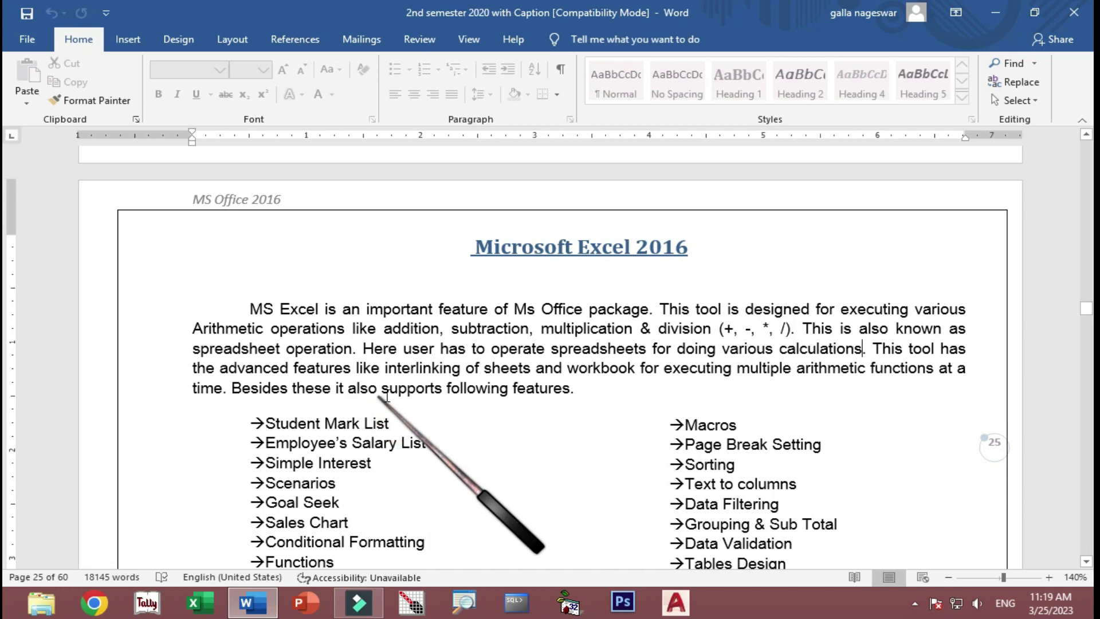
scroll(565, 396, "down", 3)
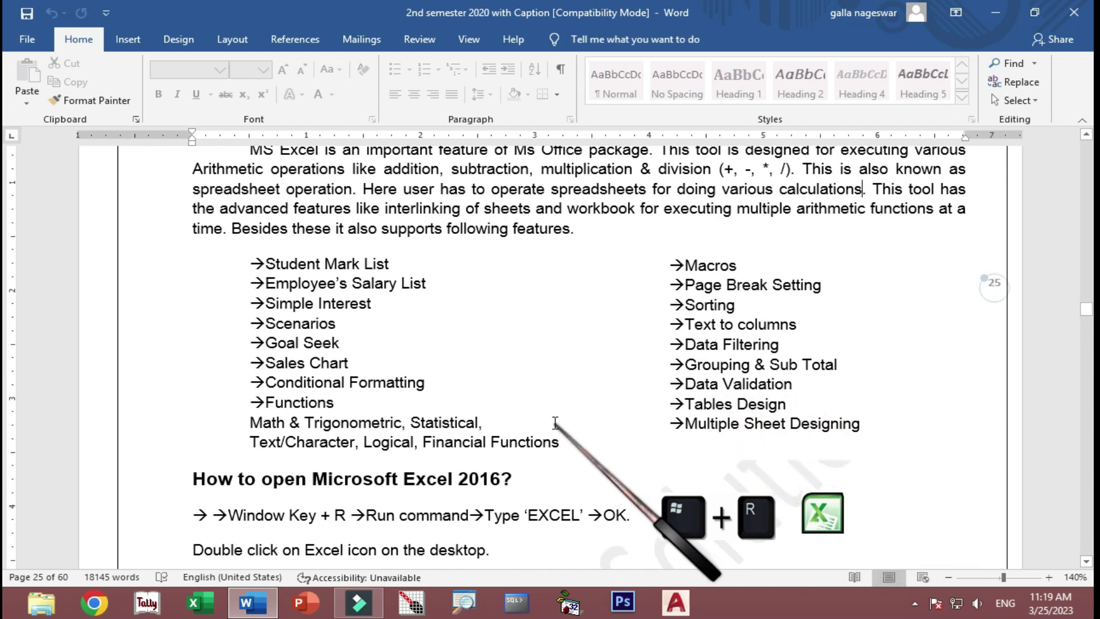
scroll(527, 408, "down", 4)
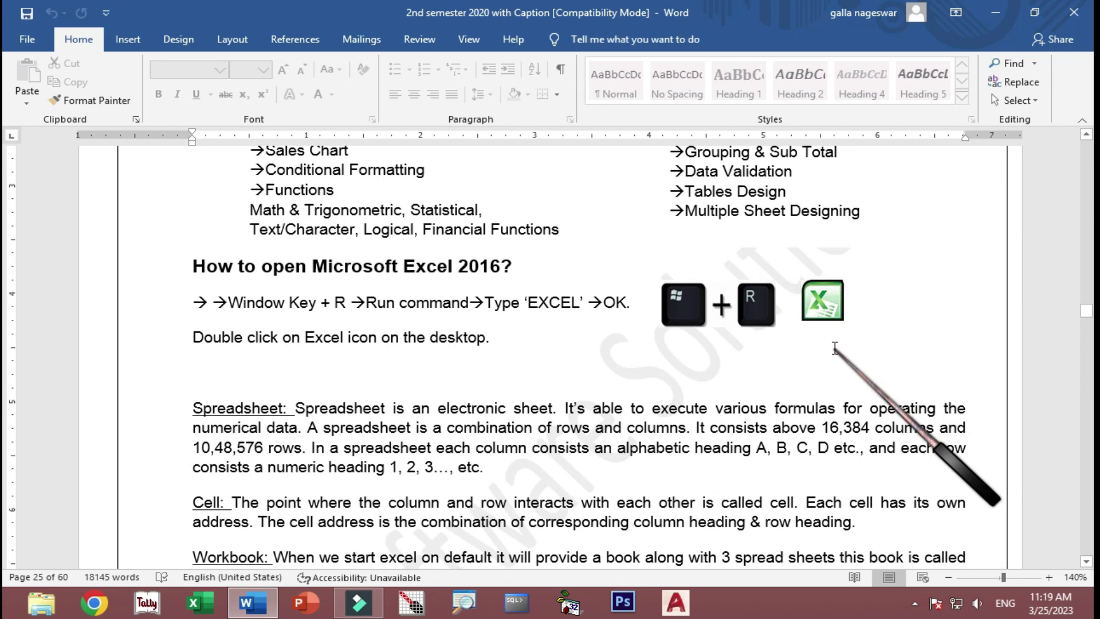
key("super+r")
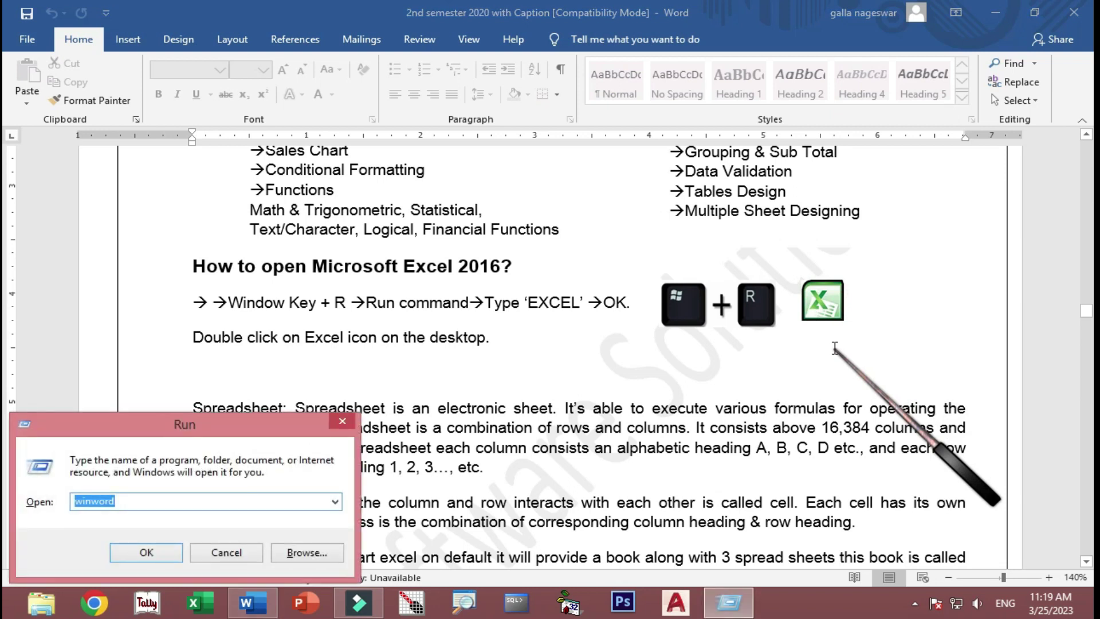
type("EXCEL")
key("Return")
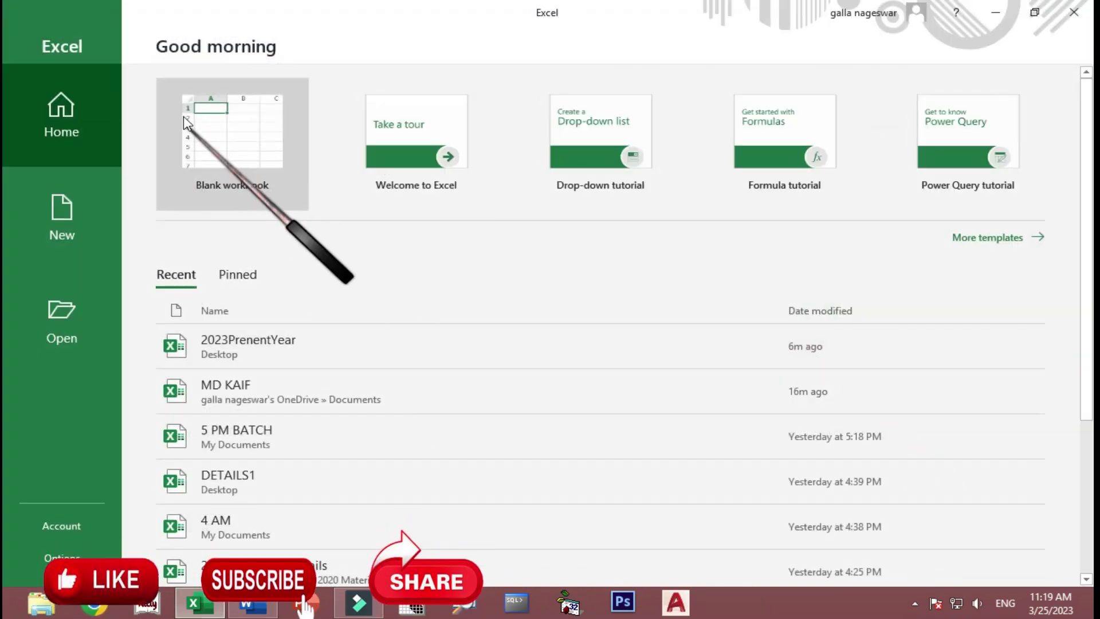
left_click(233, 140)
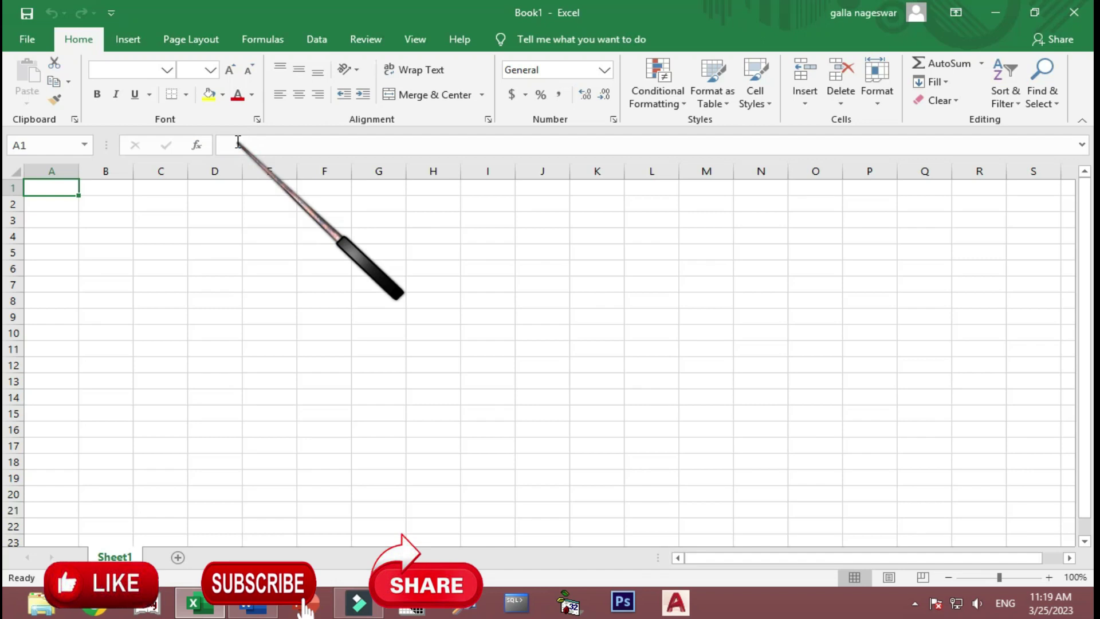
- Select columns A, B and C one after another, followed by rows 2 and 3
left_click(49, 172)
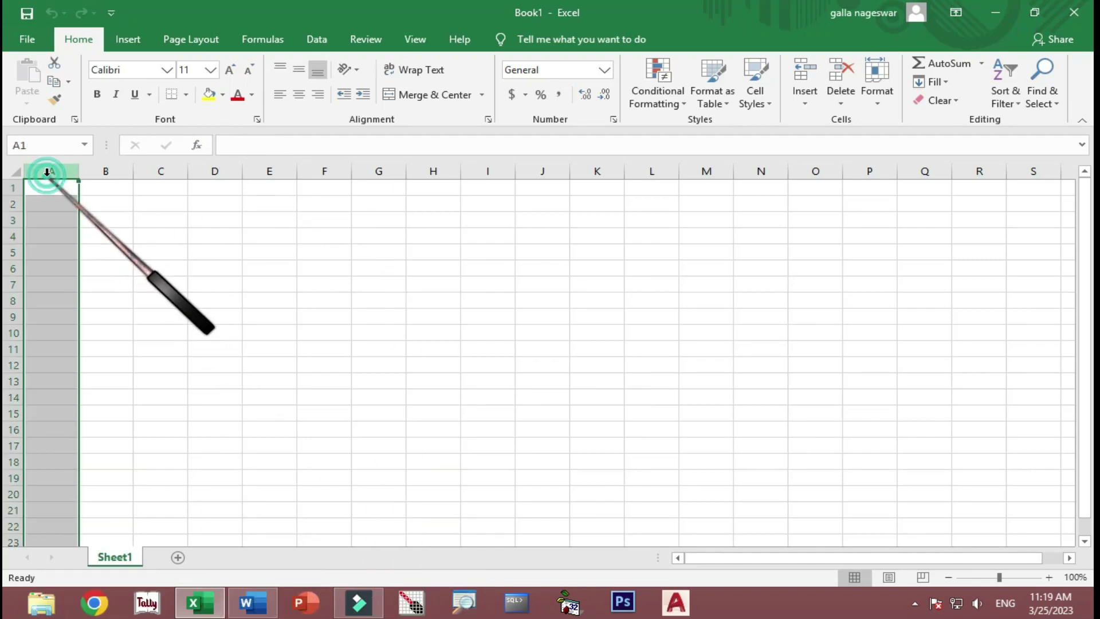
left_click(114, 171)
left_click(164, 171)
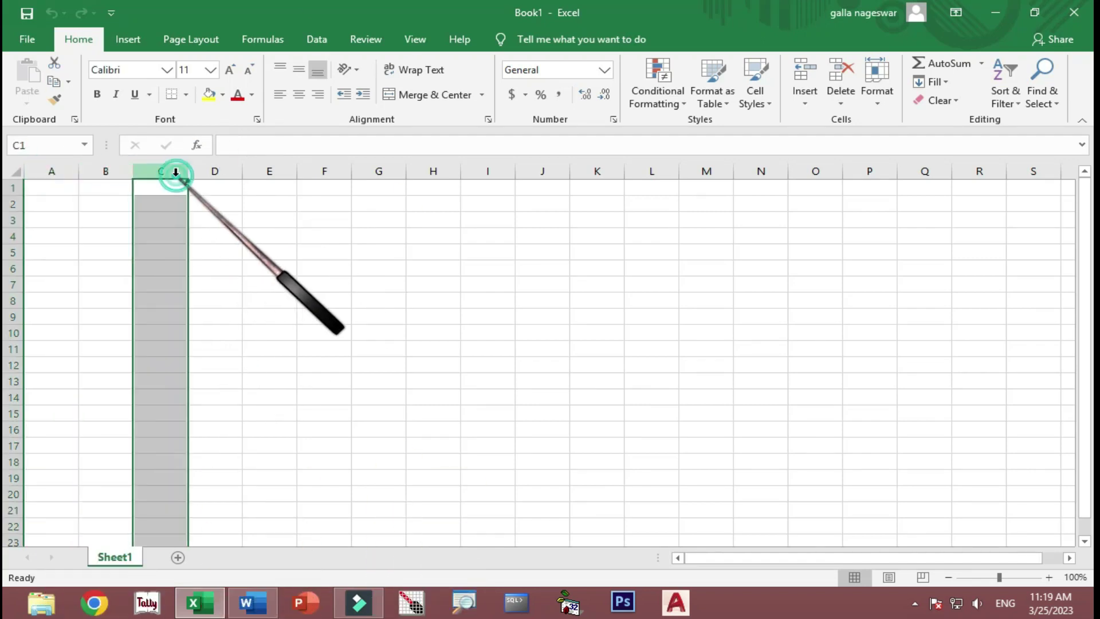
left_click(17, 204)
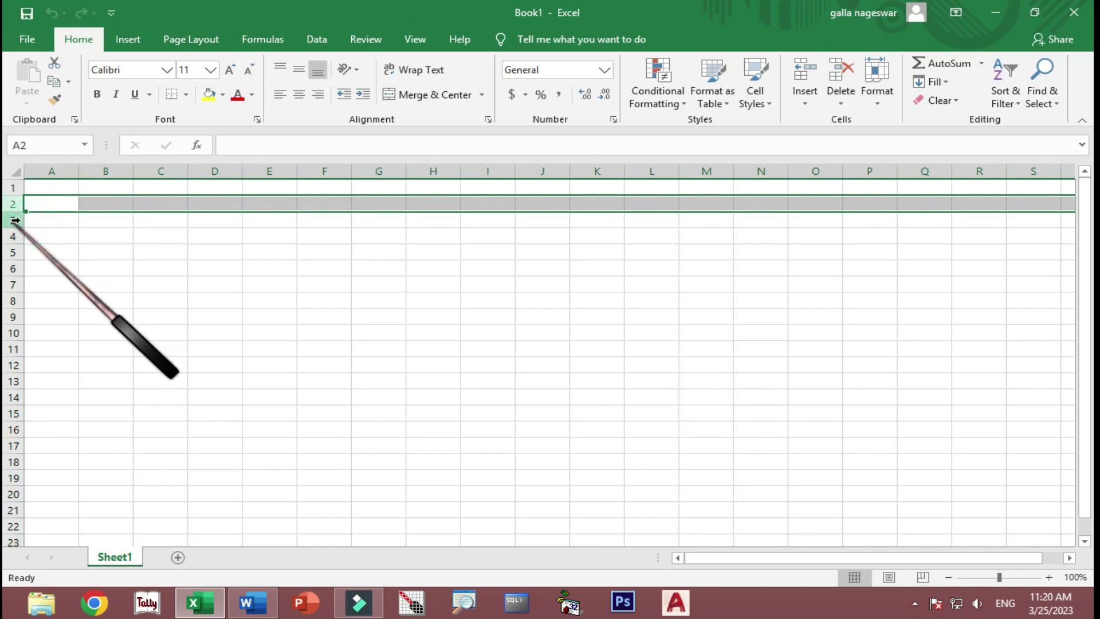
left_click(15, 220)
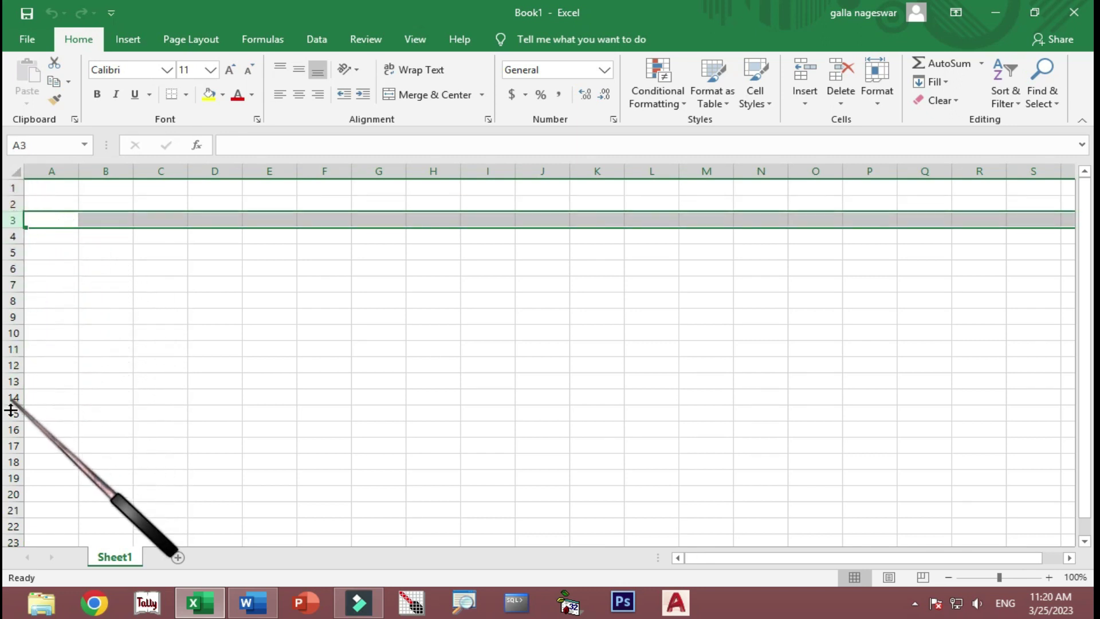
- Jump from cell A18 to the sheet's last row and return to row 1 in column C
left_click(70, 465)
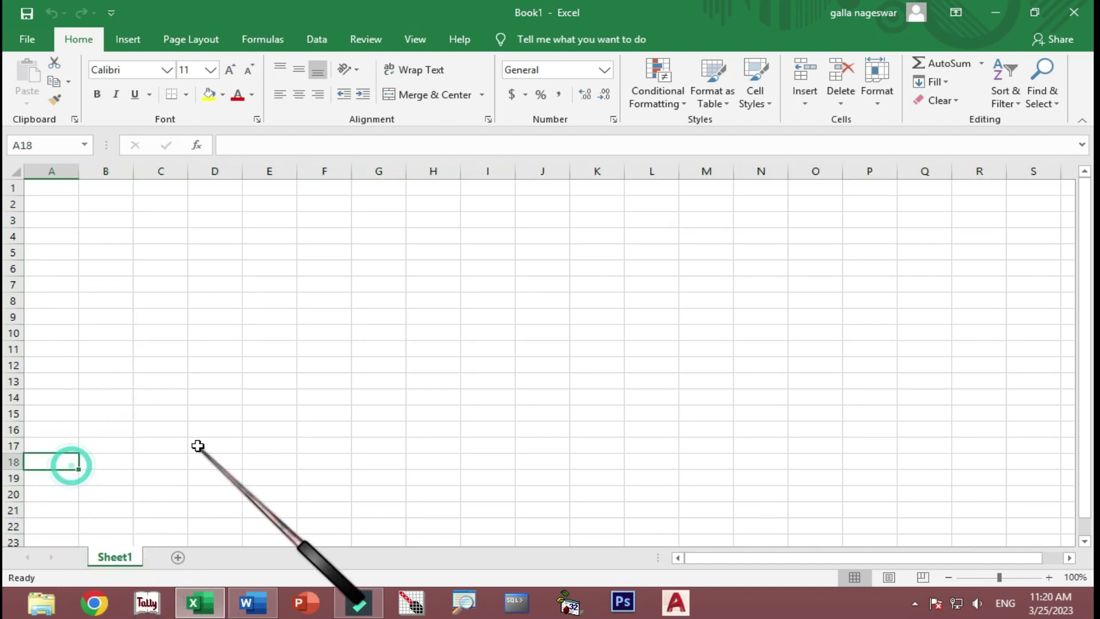
key("ctrl+Down")
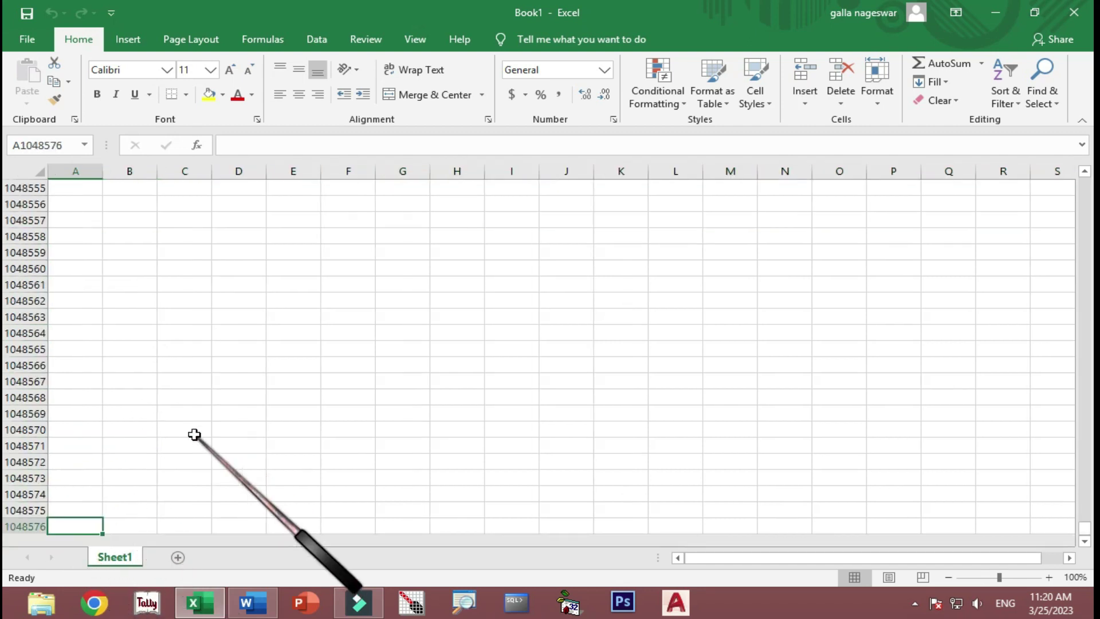
scroll(194, 434, "down", 4)
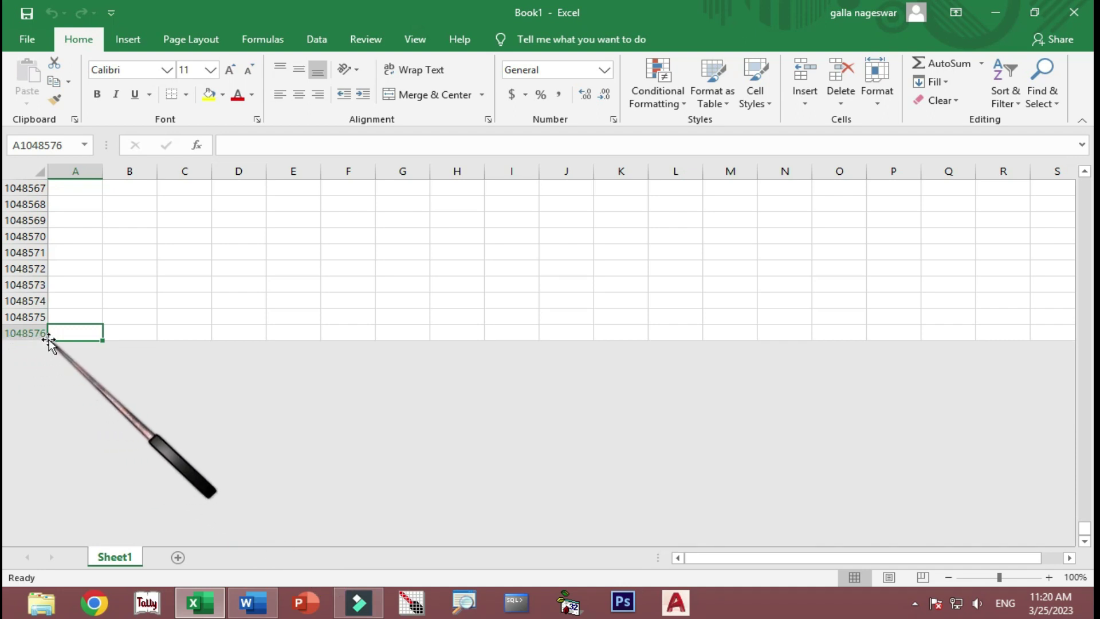
left_click(197, 321)
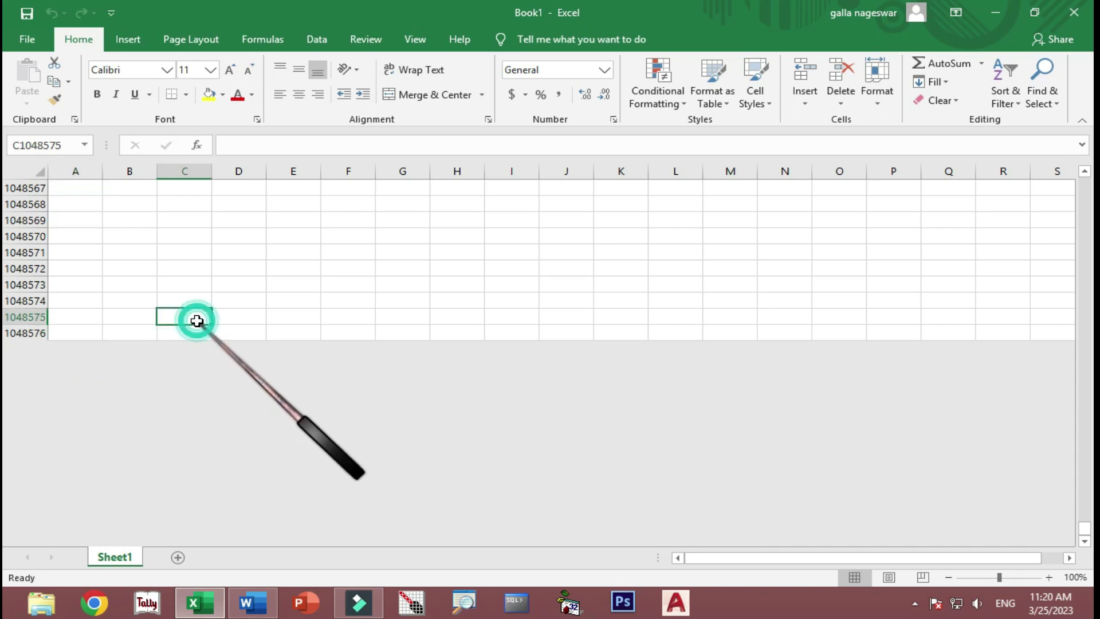
key("ctrl+Up")
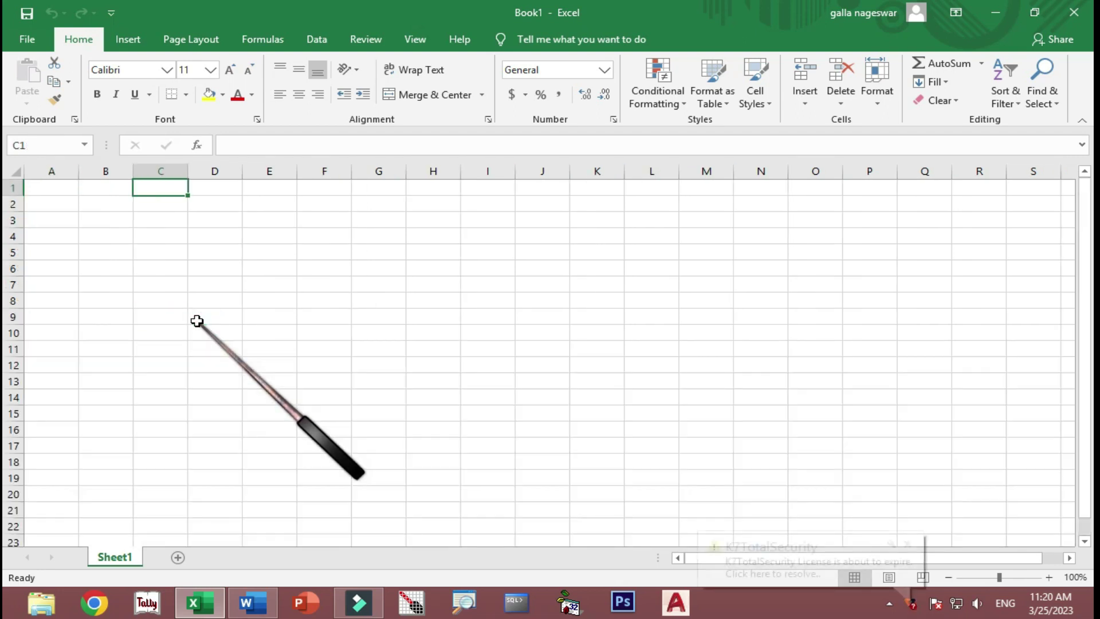
- Jump to the last column of row 1 and view the area beyond the sheet's edge
key("ctrl+Right")
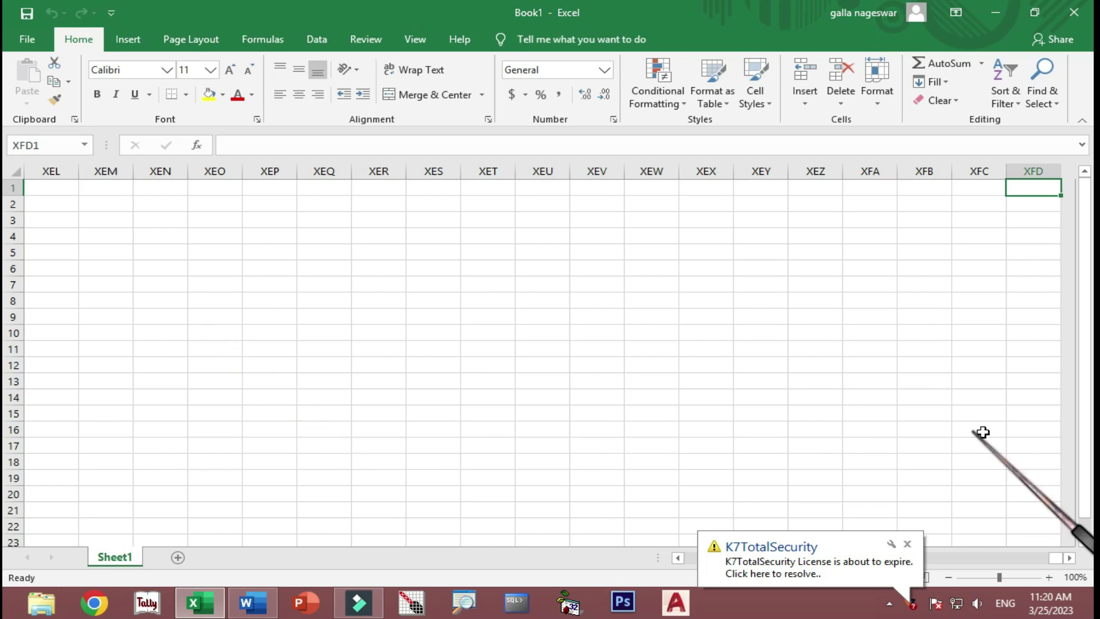
left_click(1070, 558)
left_click(1070, 558)
left_click(1070, 558)
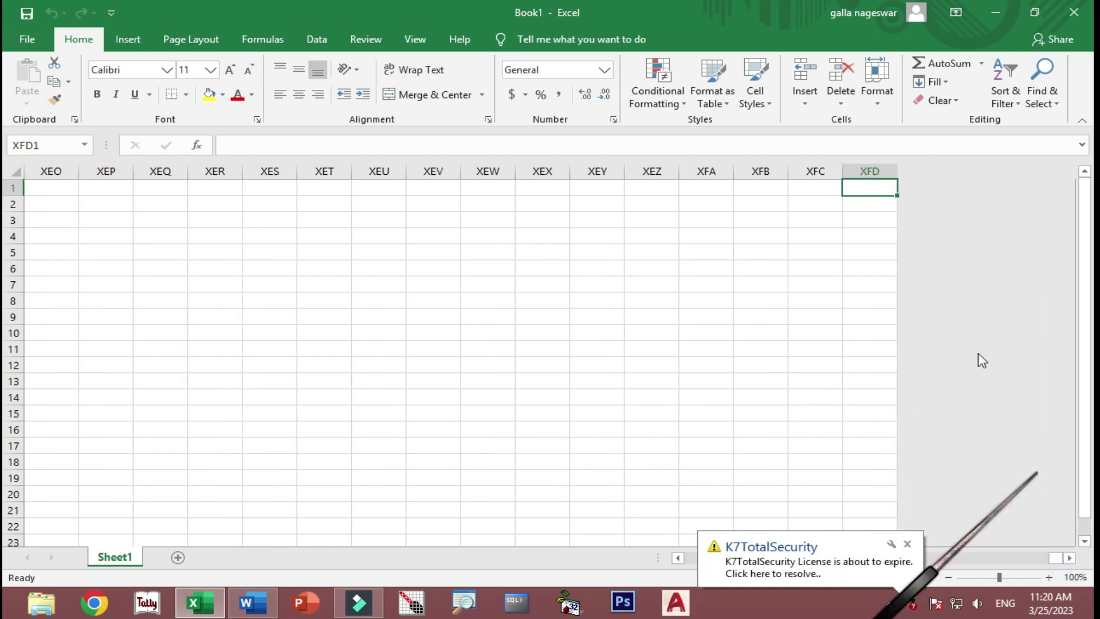
- Enter the COLUMN function in cell XFD1 to get its column number, and return to the sheet's start at cell B3
type("=COLUM")
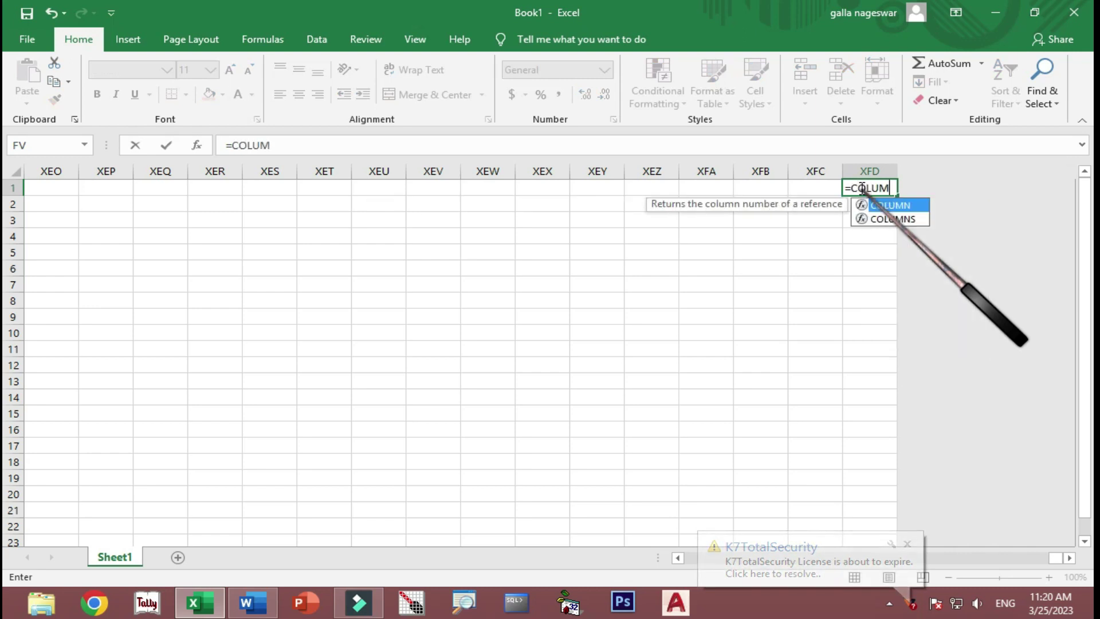
type("N(")
key("Return")
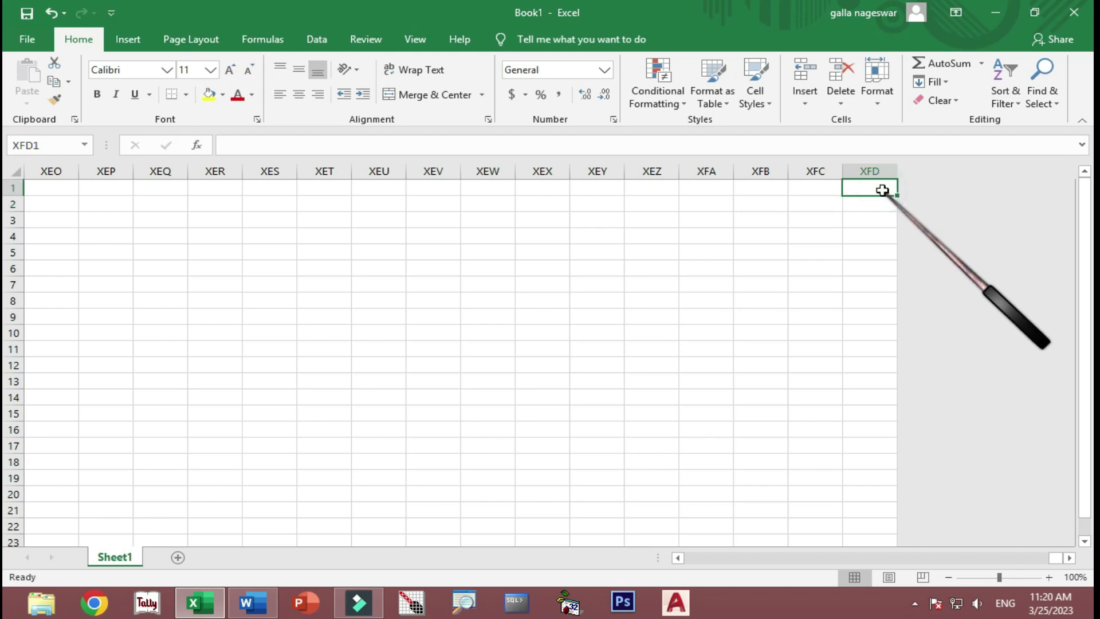
key("ctrl+Home")
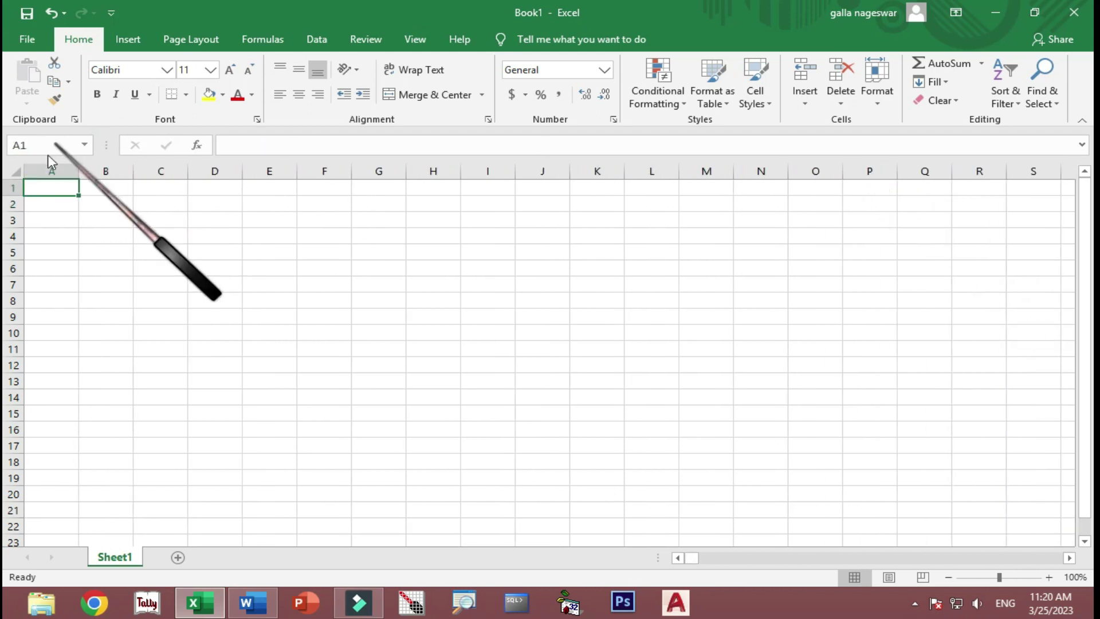
left_click(107, 220)
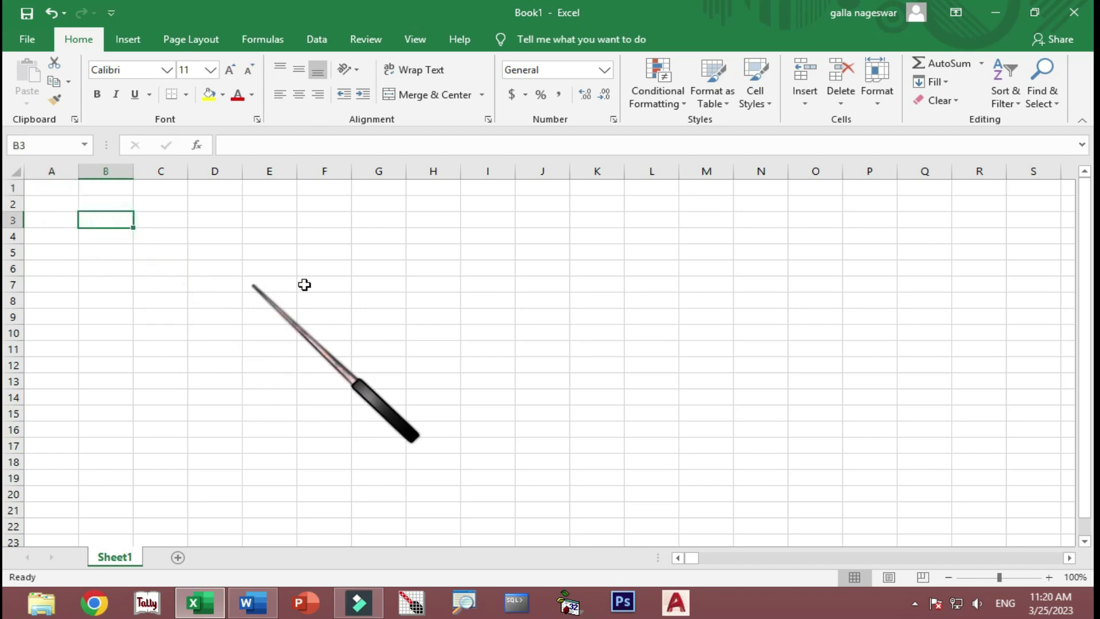
- Switch to the Word notes and read the Spreadsheet and Cell definitions
key("alt+Tab")
scroll(290, 375, "down", 3)
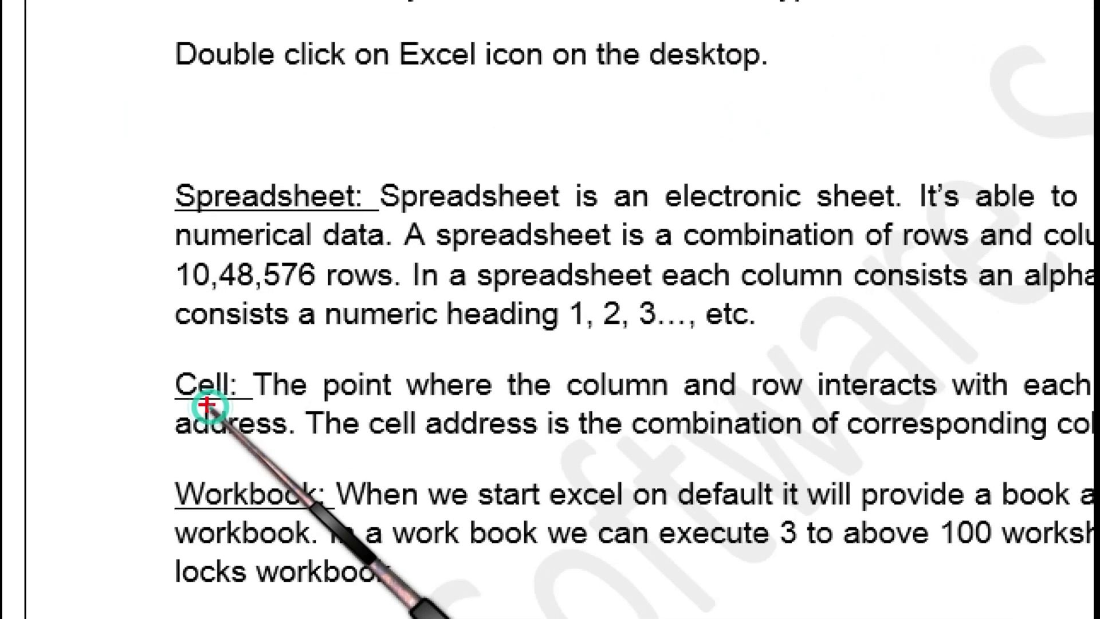
mouse_move(206, 405)
left_mouse_down()
mouse_move(143, 401)
mouse_move(224, 359)
mouse_move(263, 376)
mouse_move(189, 408)
left_mouse_up()
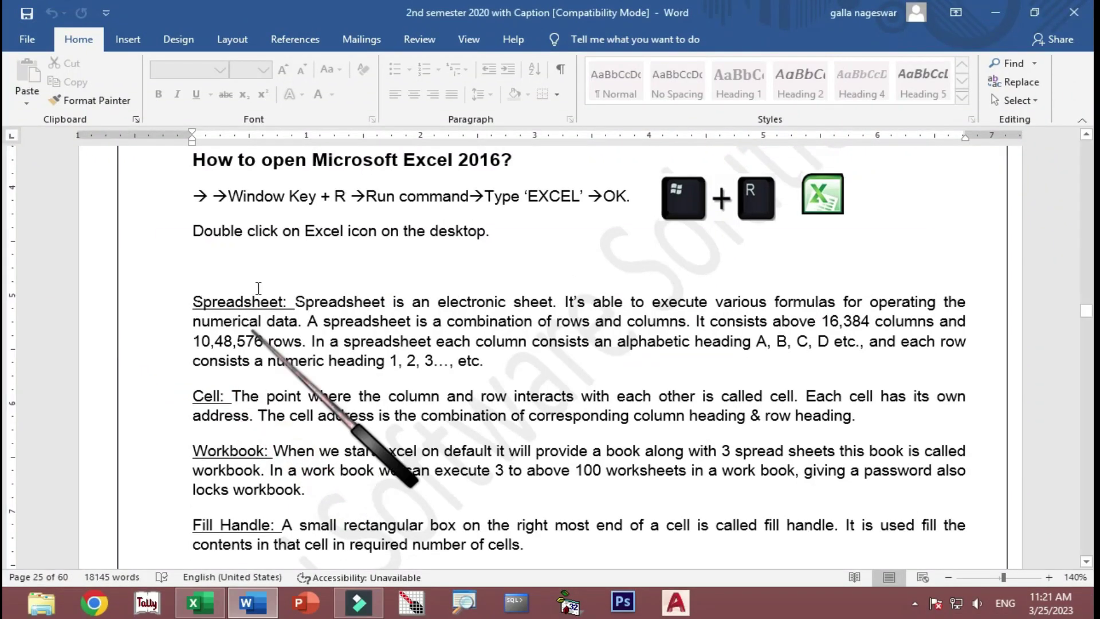
- Switch back to Excel and select individual cells C3, C7, E6, E3, H4 and E10 in turn
key("alt+Tab")
left_click(143, 221)
left_click(165, 284)
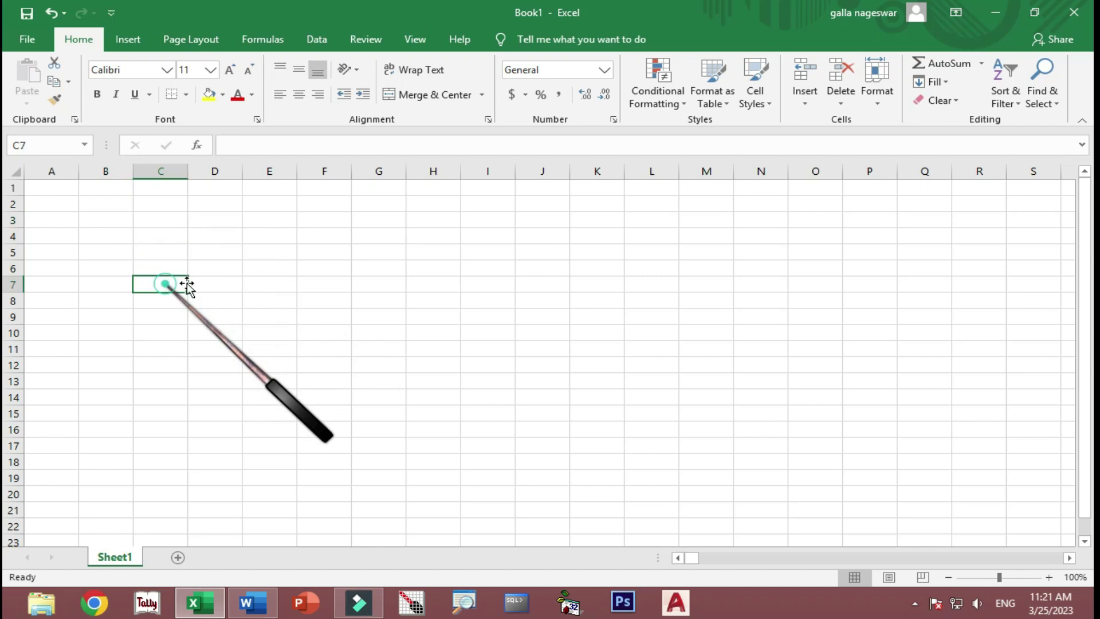
left_click(261, 268)
left_click(248, 218)
left_click(449, 235)
left_click(289, 331)
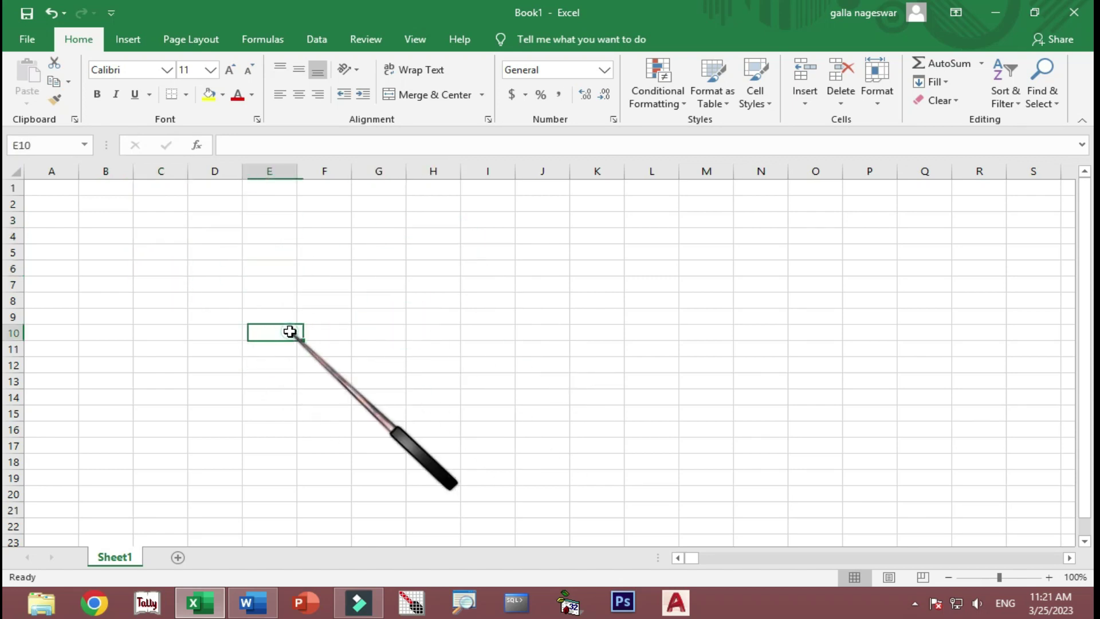
- Return to the Word notes and read the Workbook definition, including how many worksheets a workbook can hold
key("alt+Tab")
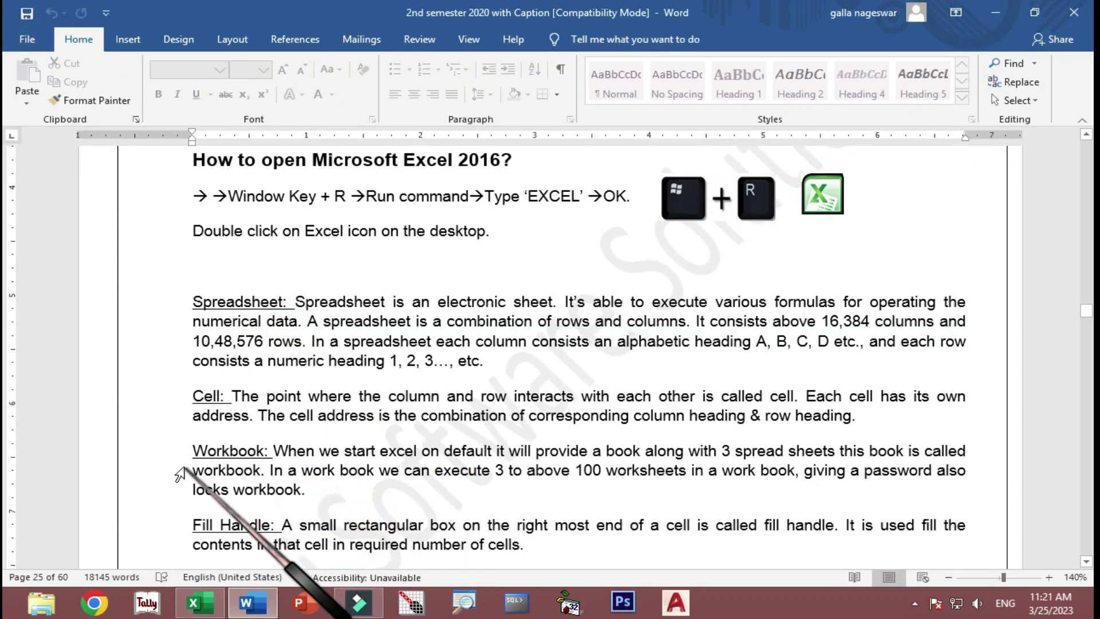
mouse_move(185, 461)
left_mouse_down()
mouse_move(274, 458)
mouse_move(268, 435)
mouse_move(186, 469)
left_mouse_up()
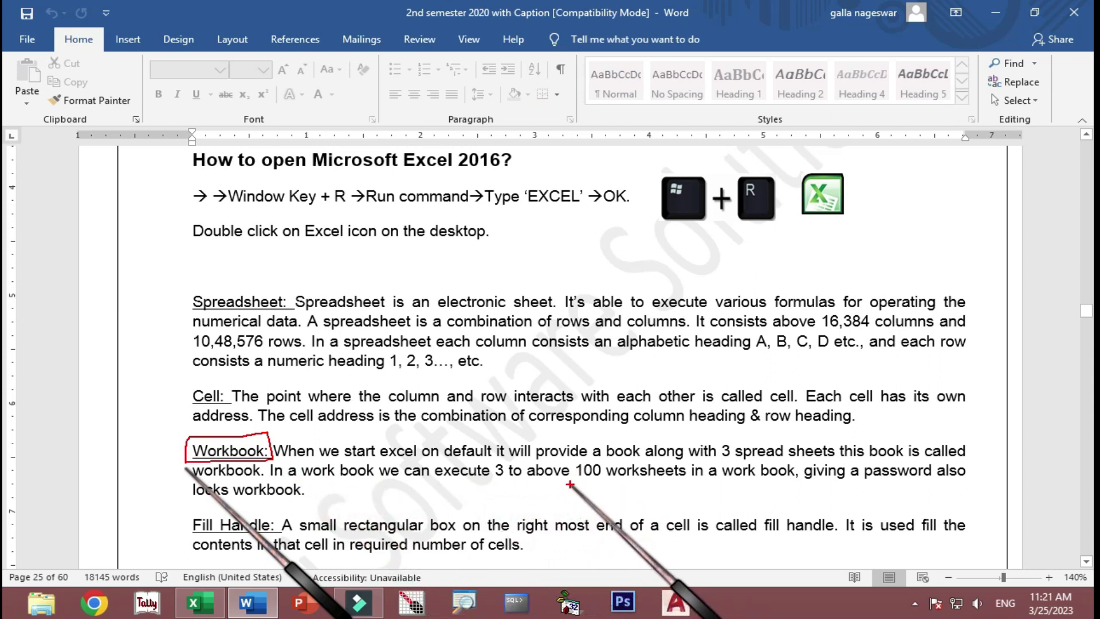
left_click_drag(598, 483, 656, 483)
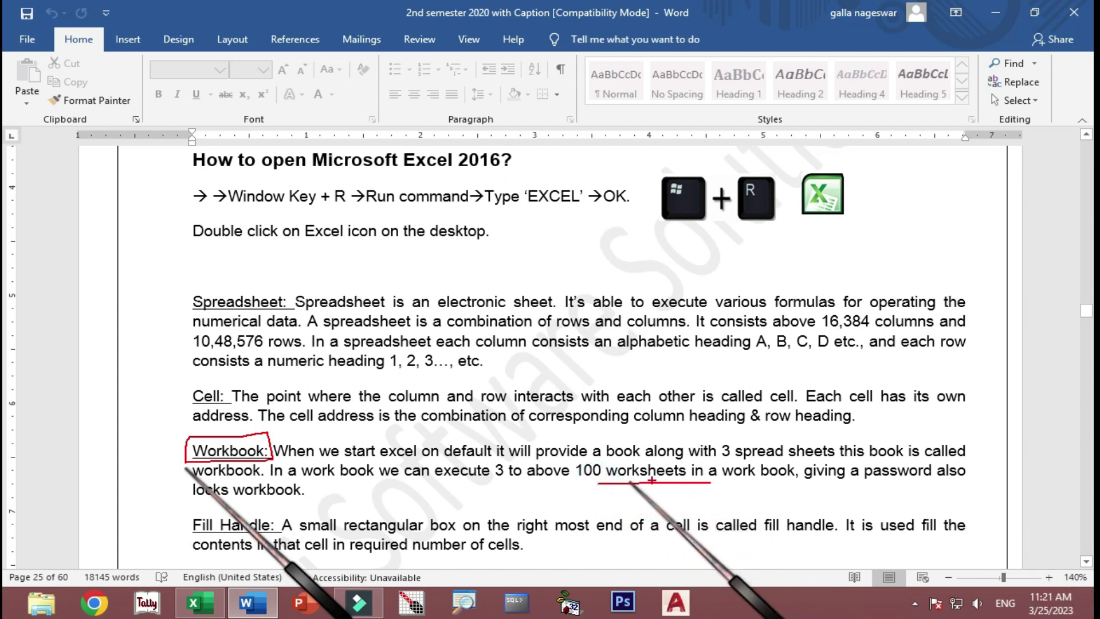
left_click_drag(316, 487, 383, 453)
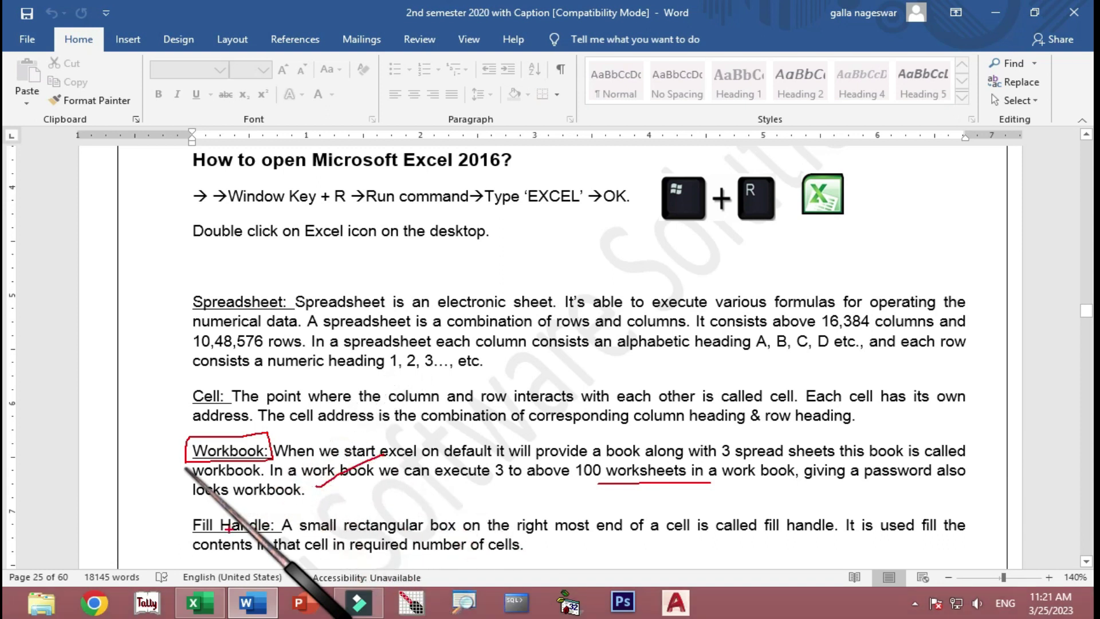
- Switch to Excel and point out the workbook's name and its Sheet1 worksheet
key("alt+Tab")
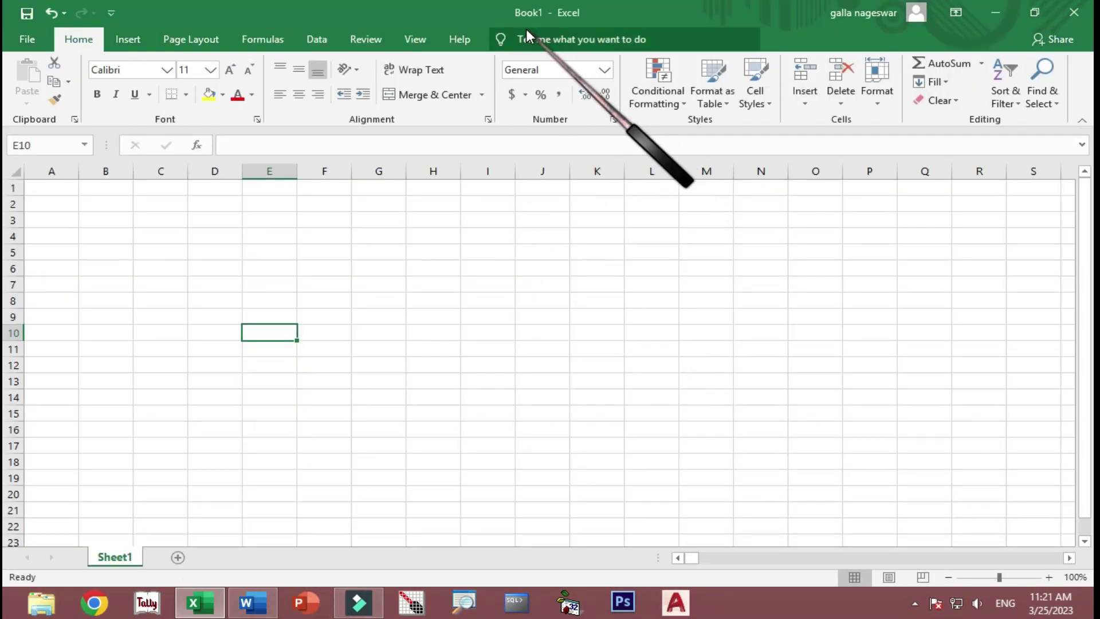
key("alt")
mouse_move(506, 24)
left_mouse_down()
mouse_move(587, 6)
mouse_move(507, 8)
left_mouse_up()
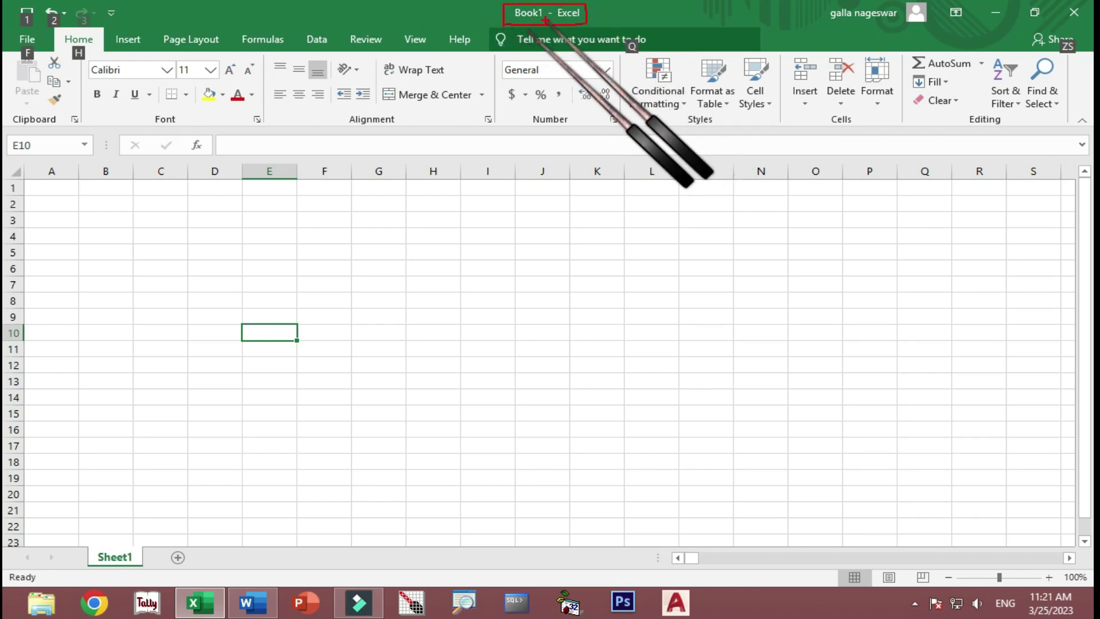
left_click_drag(118, 541, 154, 512)
key("Escape")
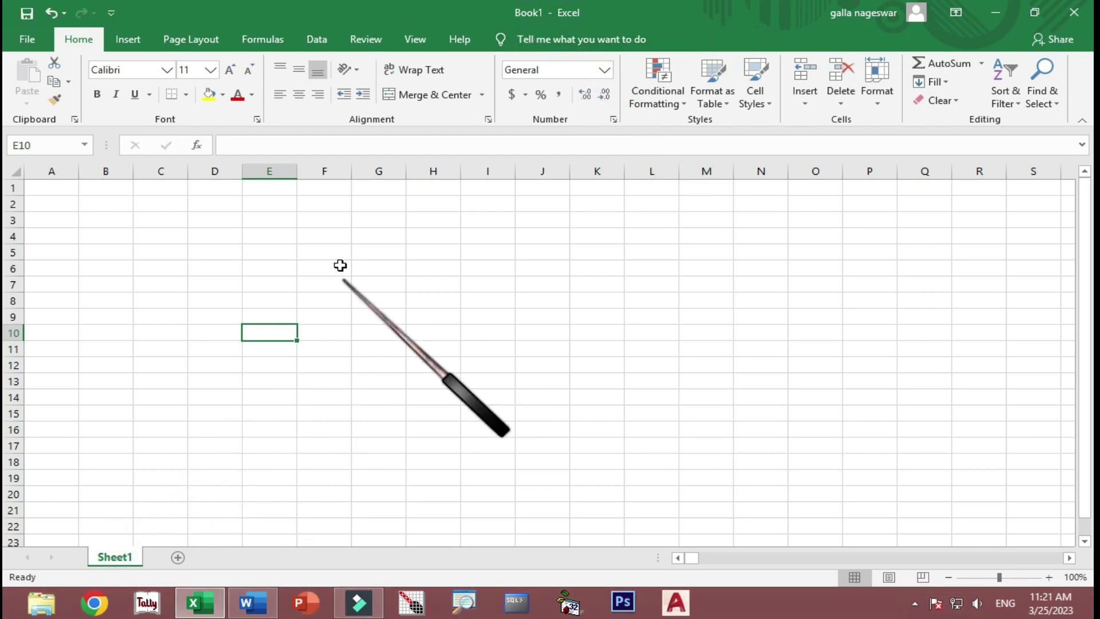
- Add four new worksheets, Sheet2 to Sheet5, after Sheet1 in the workbook
left_click(177, 558)
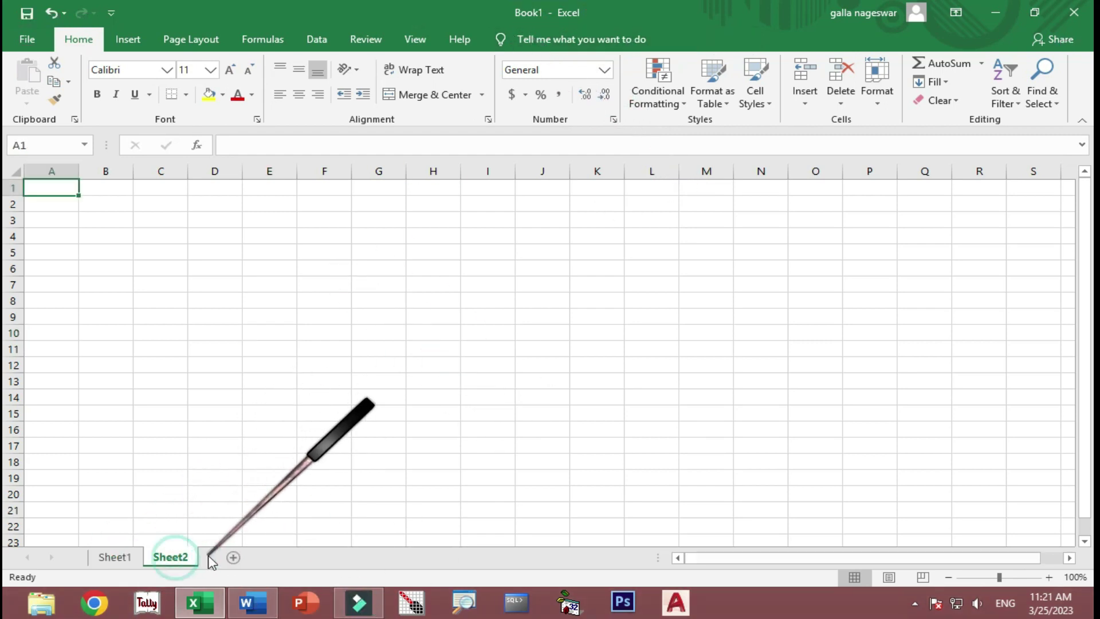
left_click(229, 558)
left_click(288, 557)
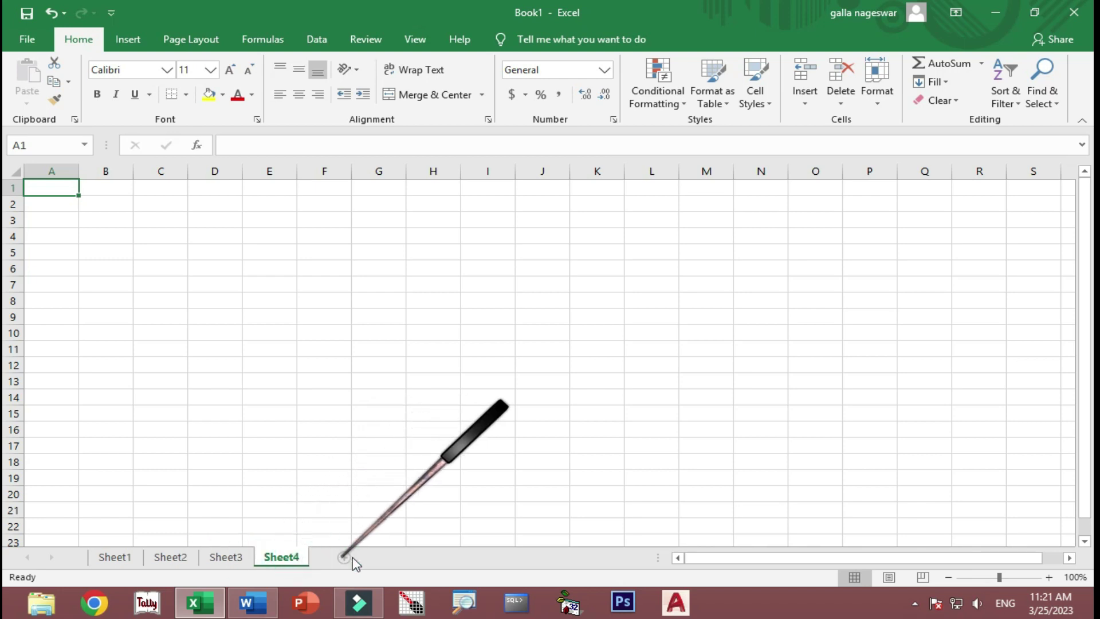
left_click(382, 557)
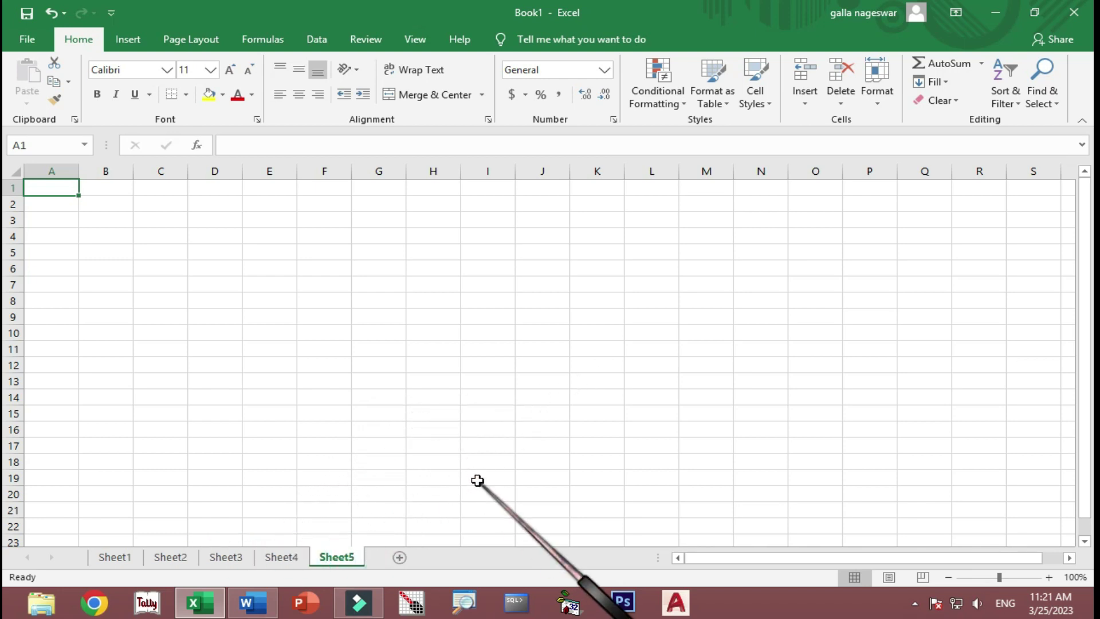
- Handwrite and underline 100 over Sheet5 with the screen pen, and return to the Word notes to read the Fill Handle definition
mouse_move(470, 443)
left_mouse_down()
mouse_move(475, 471)
mouse_move(504, 445)
mouse_move(487, 440)
mouse_move(523, 452)
mouse_move(518, 437)
left_mouse_up()
left_click_drag(445, 512, 576, 441)
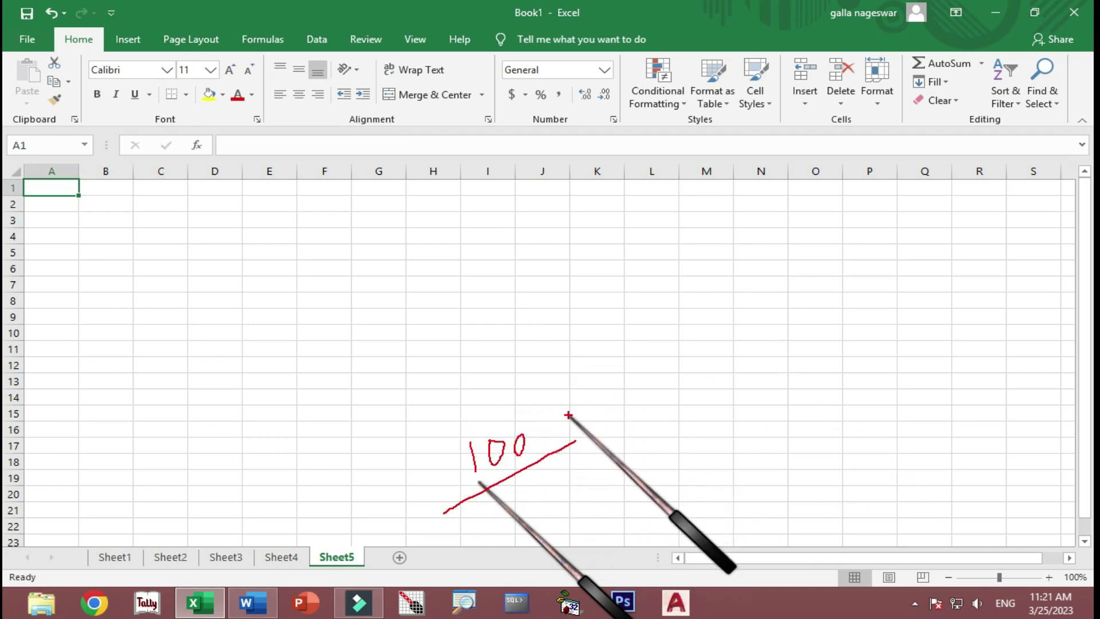
key("Escape")
key("alt+Tab")
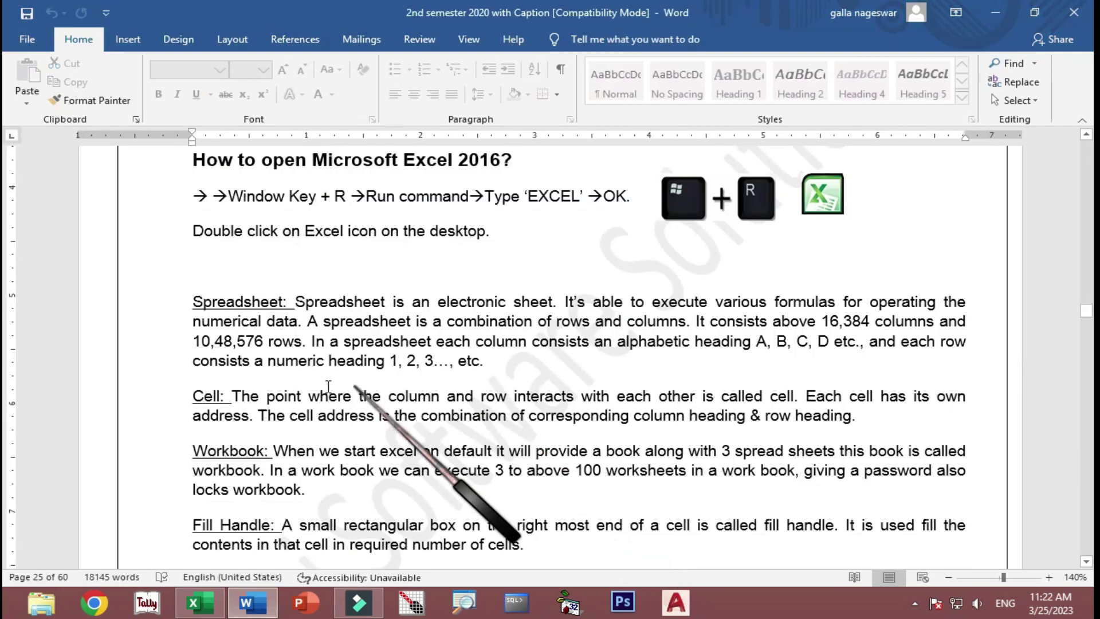
scroll(311, 417, "down", 2)
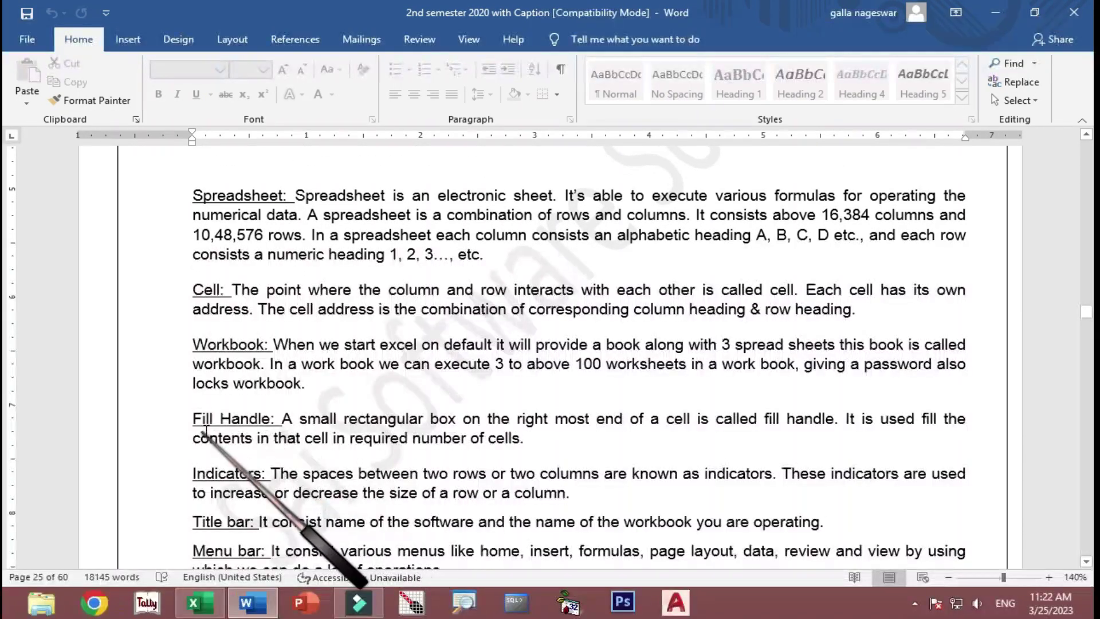
- Switch to Excel, enter SAI SOFTWARE in cell E4 of Sheet5, and widen column E to fit the text
key("alt+Tab")
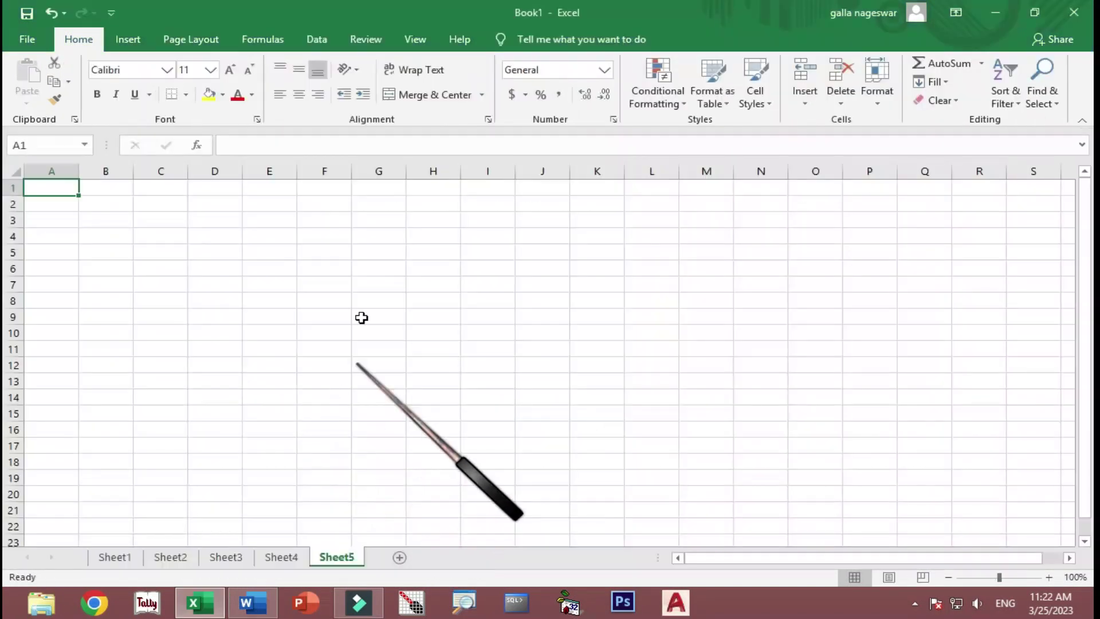
left_click(249, 231)
type("SAI SOFTWARE")
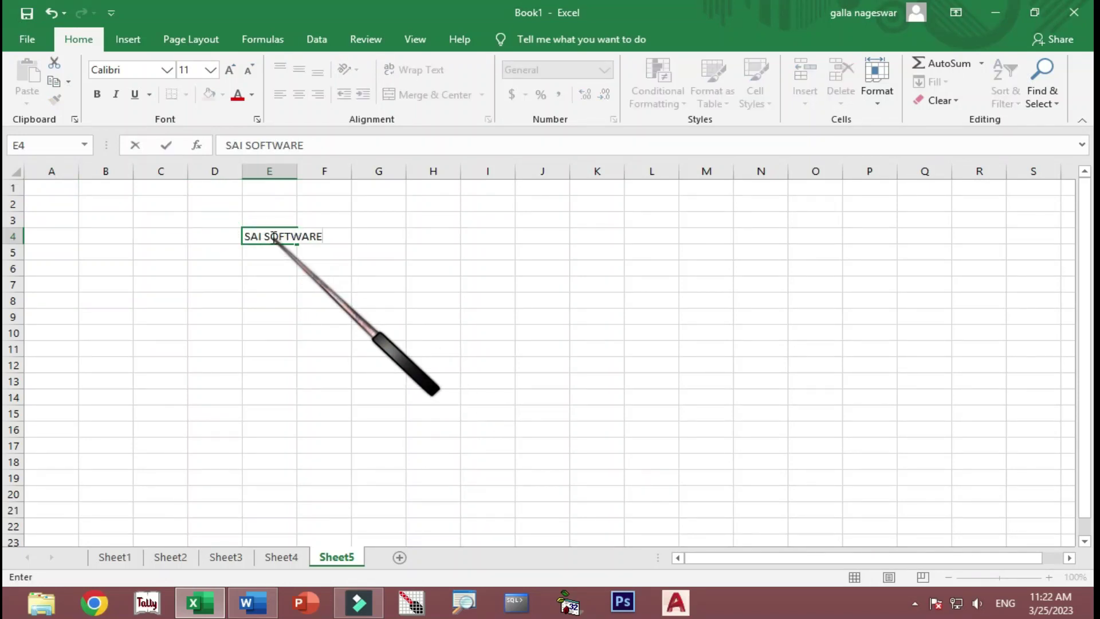
left_click(283, 267)
left_click_drag(298, 170, 338, 170)
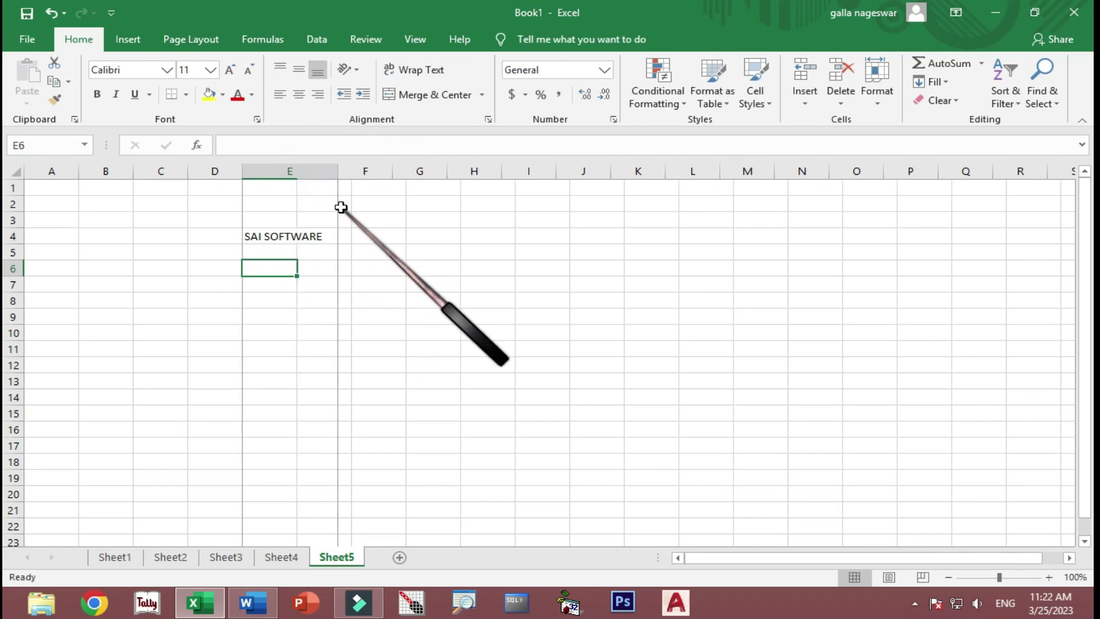
- Use the fill handle to copy SAI SOFTWARE from E4 down to E19, and narrow column E
left_click(296, 233)
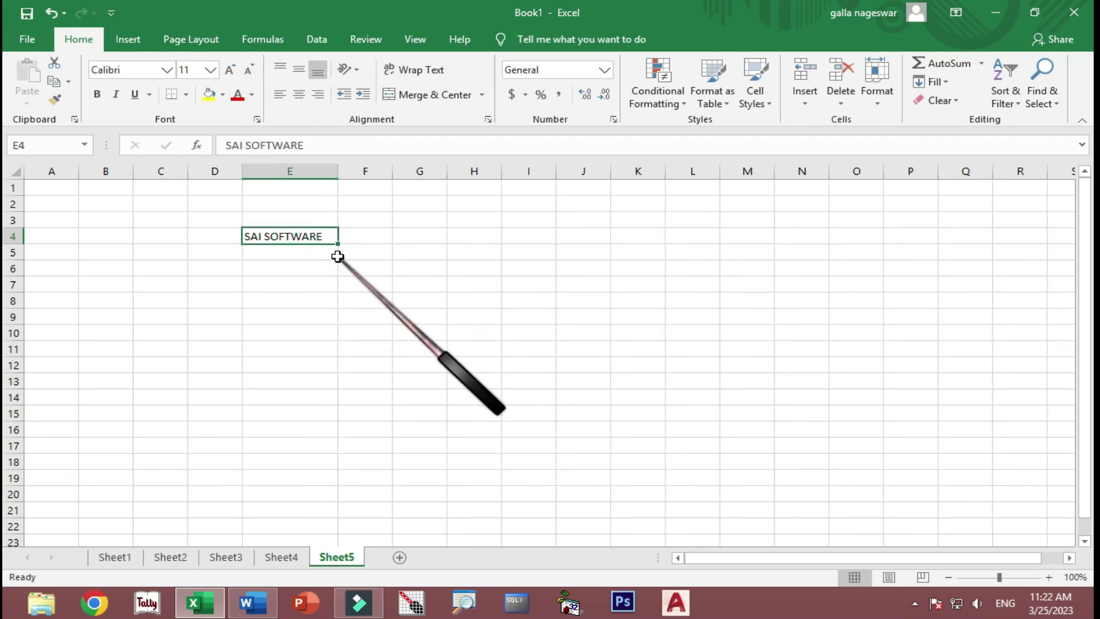
left_click_drag(336, 256, 338, 256)
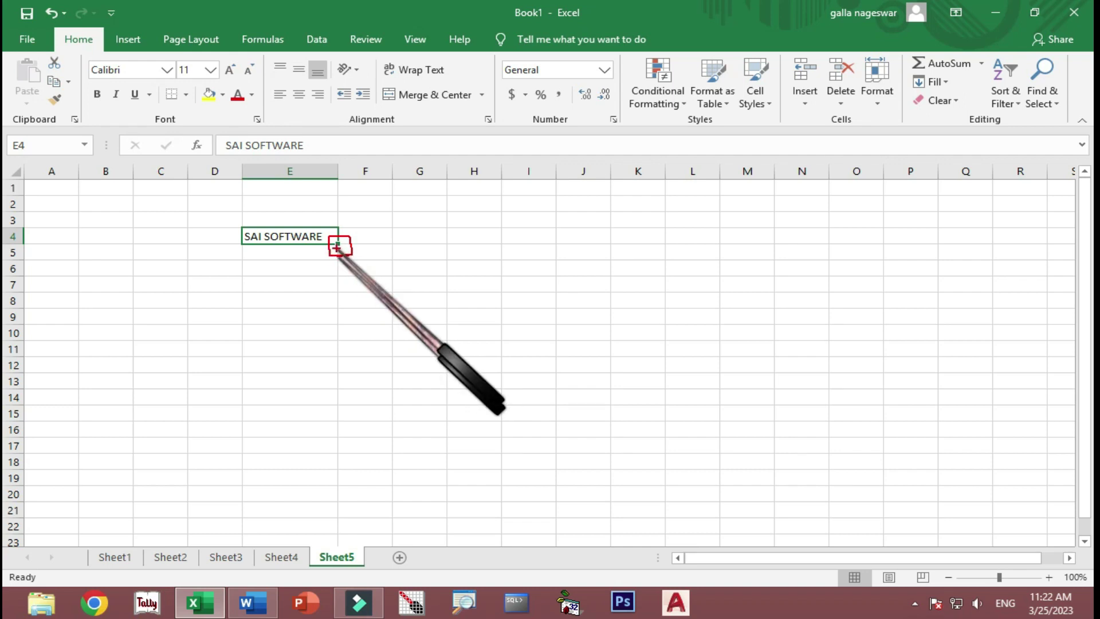
left_click_drag(341, 245, 338, 489)
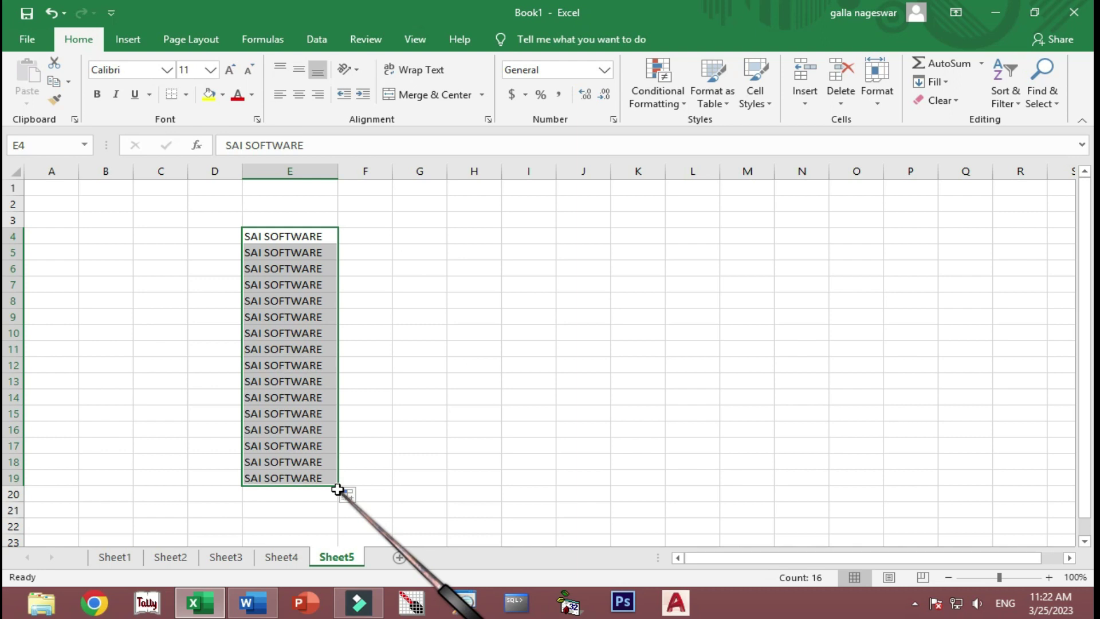
left_click_drag(338, 171, 299, 170)
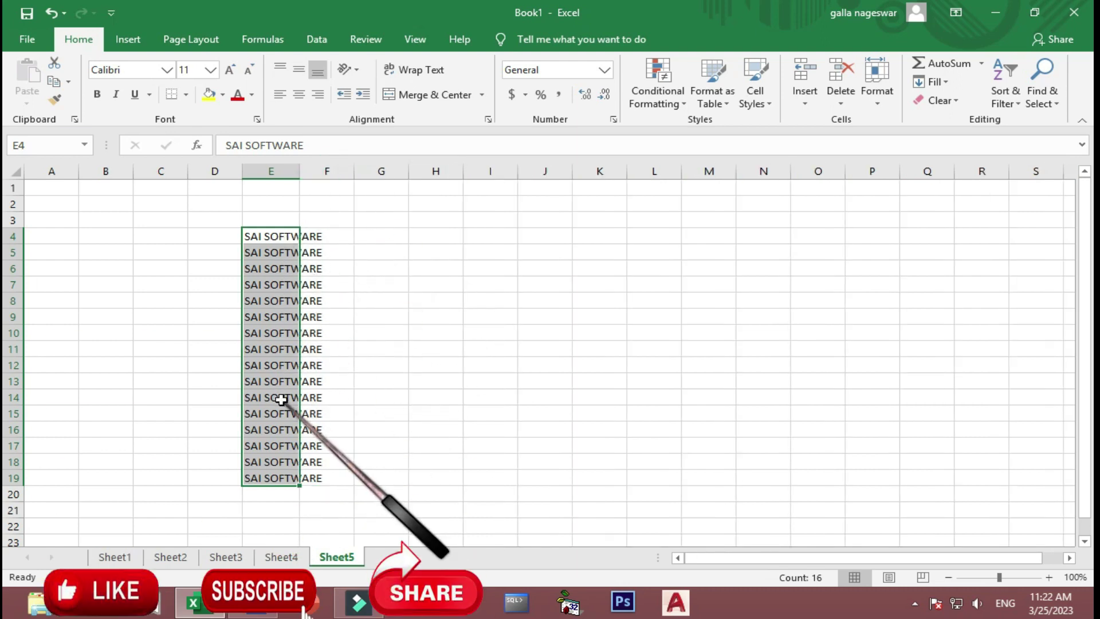
- Read the Indicators definition in the Word notes, and widen column E in Excel to about 30.71
key("alt+Tab")
scroll(338, 422, "down", 2)
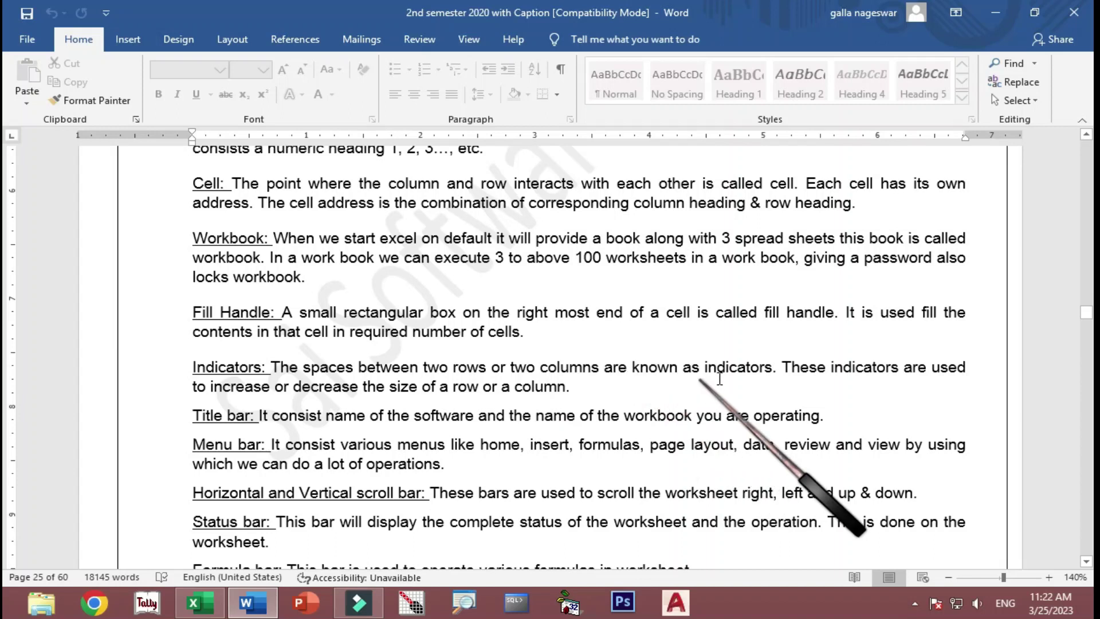
key("alt+Tab")
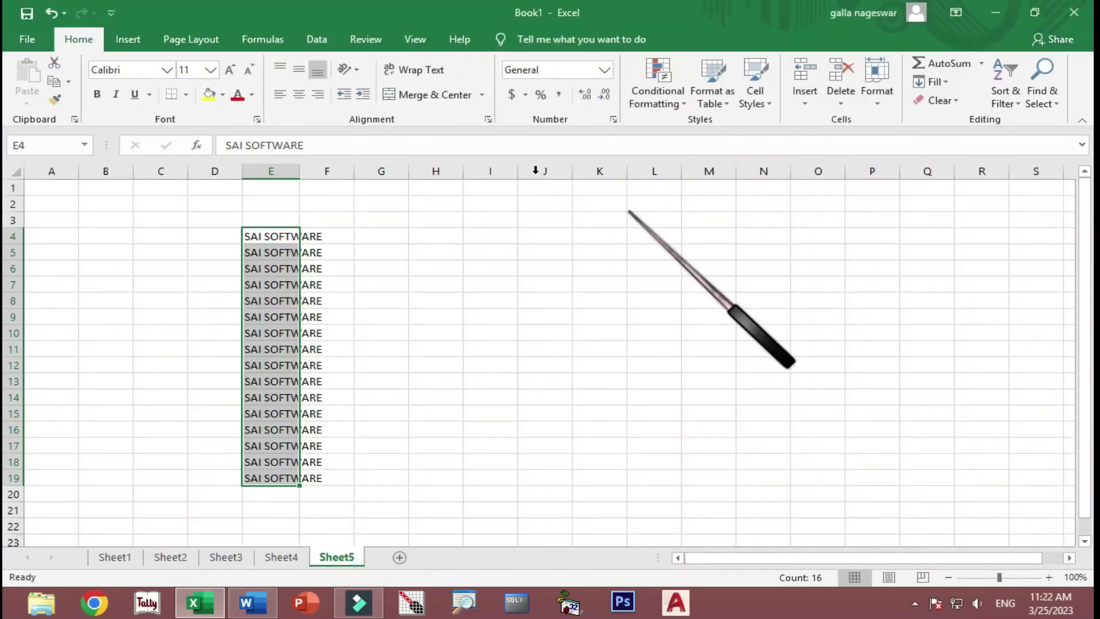
left_click_drag(301, 172, 430, 184)
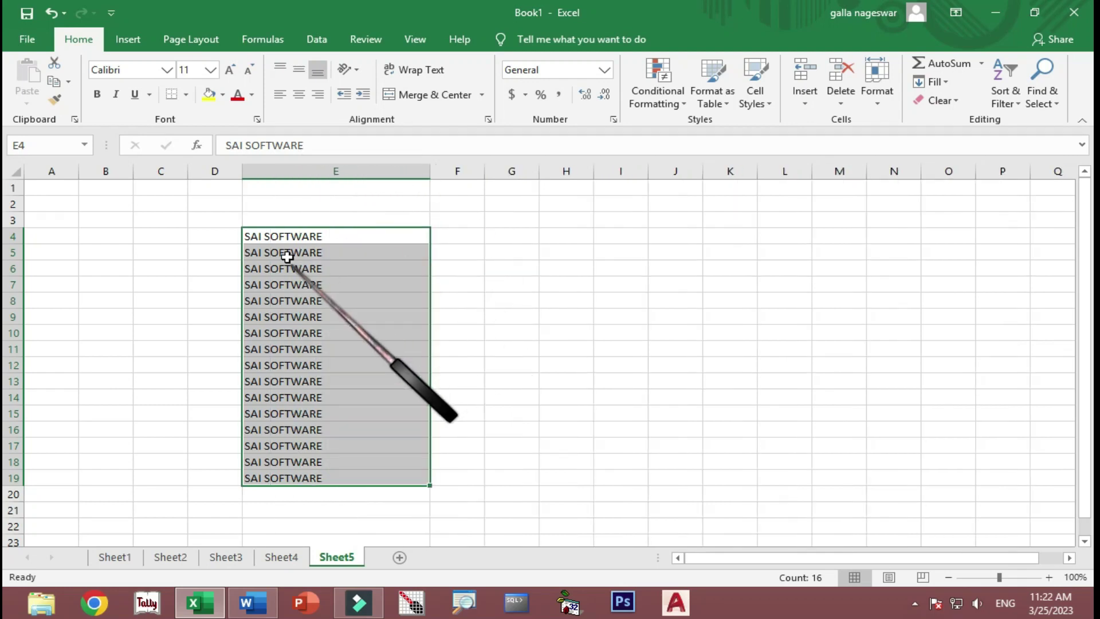
- Make the text in E4:E19 bold at font size 72, and widen column E to suit the enlarged text
left_click(102, 96)
left_click(228, 69)
left_click(228, 69)
left_click(228, 70)
left_click(229, 70)
left_click(228, 69)
left_click(228, 69)
left_click(228, 69)
left_click(228, 69)
left_click(228, 69)
left_click(228, 70)
left_click(228, 69)
left_click(228, 70)
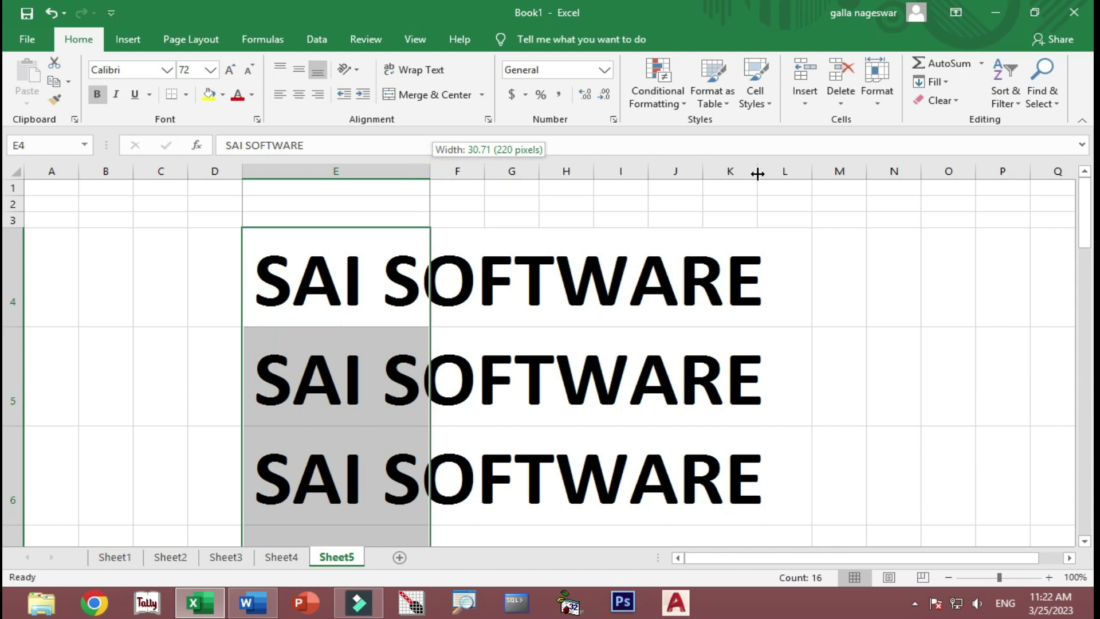
left_click_drag(758, 173, 758, 173)
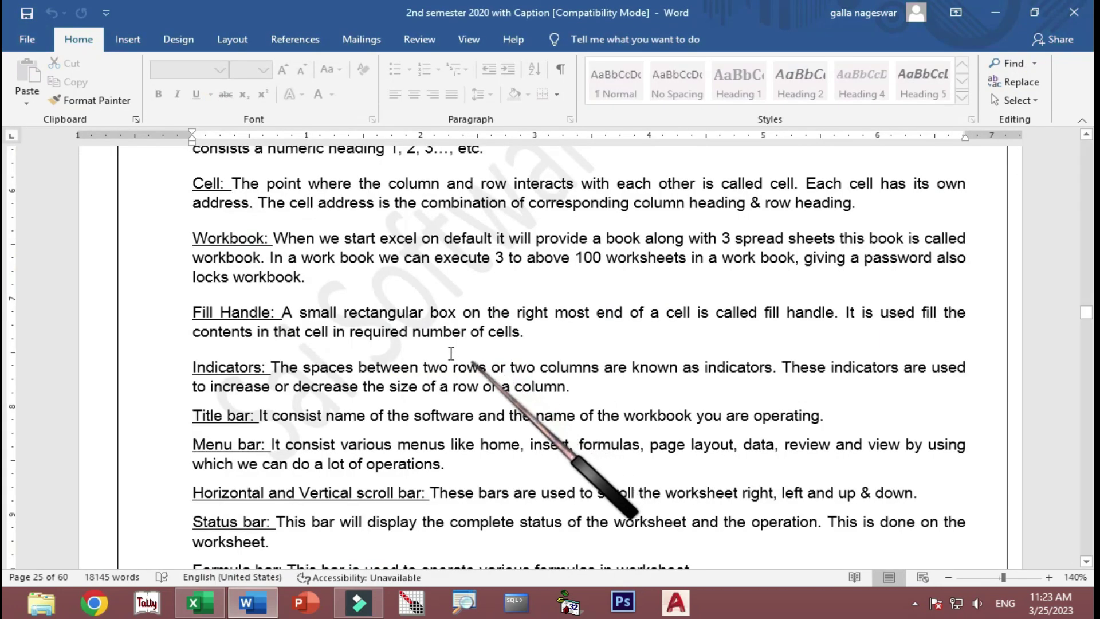
- Read the Title bar definition in the Word notes, and mark Excel's workbook title and its minimize, restore and close controls
scroll(263, 324, "down", 3)
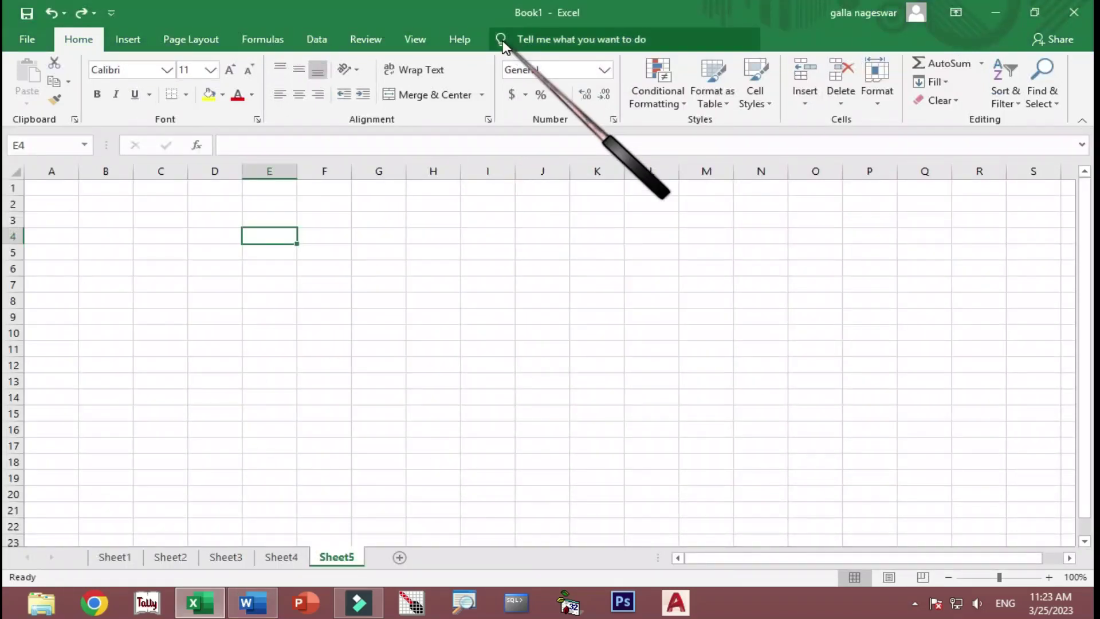
left_click_drag(596, 23, 508, 2)
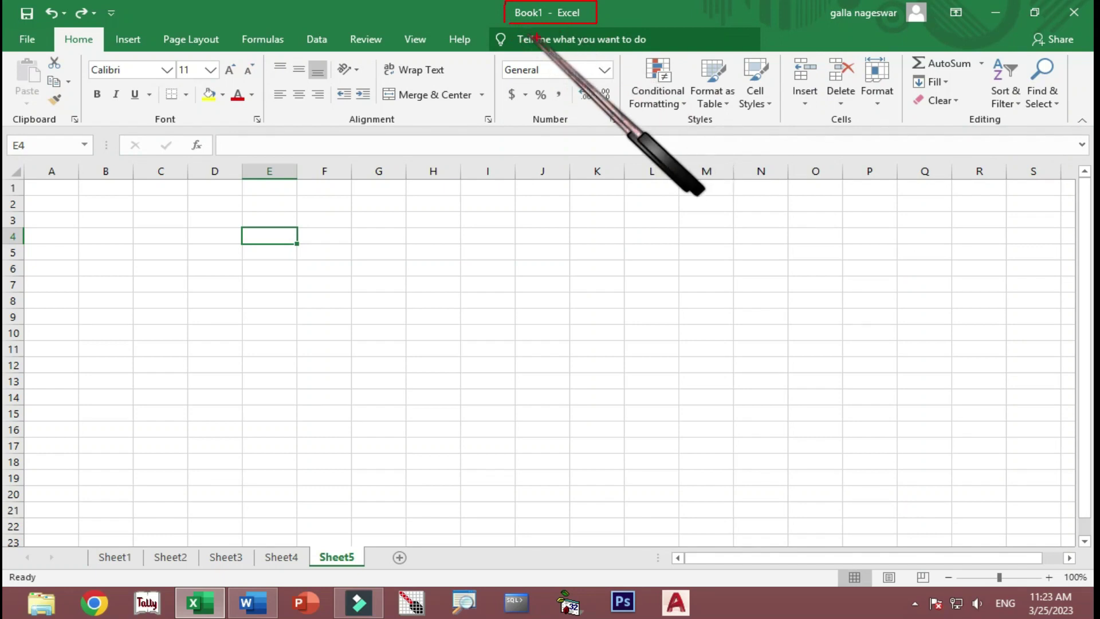
left_click_drag(1020, 6, 1082, 4)
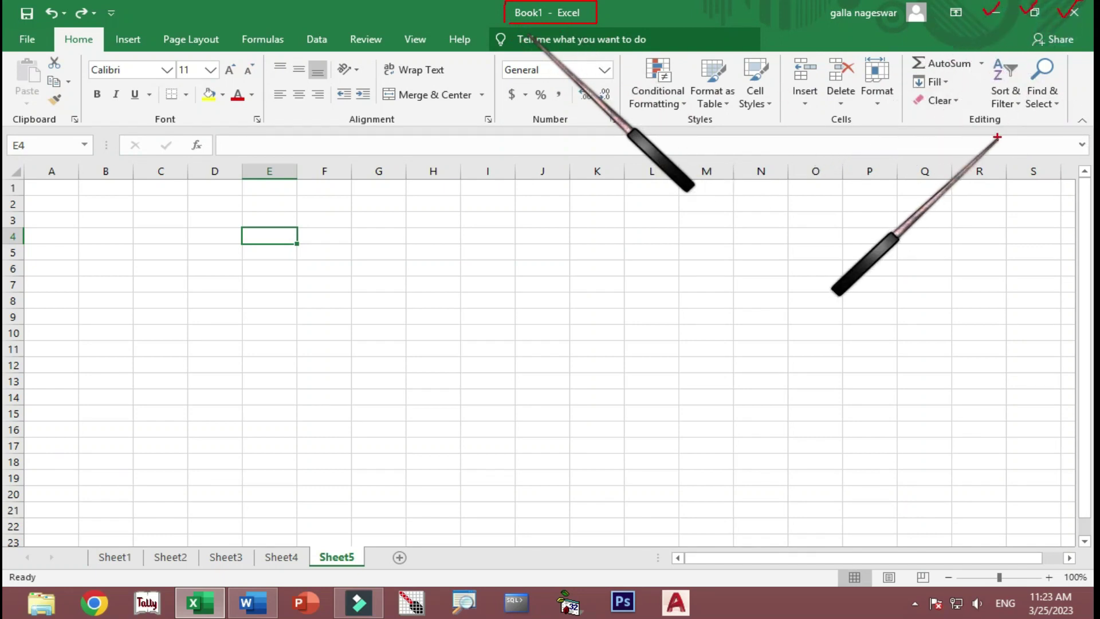
key("Escape")
- Minimize the Excel window and bring it back, and restore it down to a smaller size and maximize it again
left_click(993, 16)
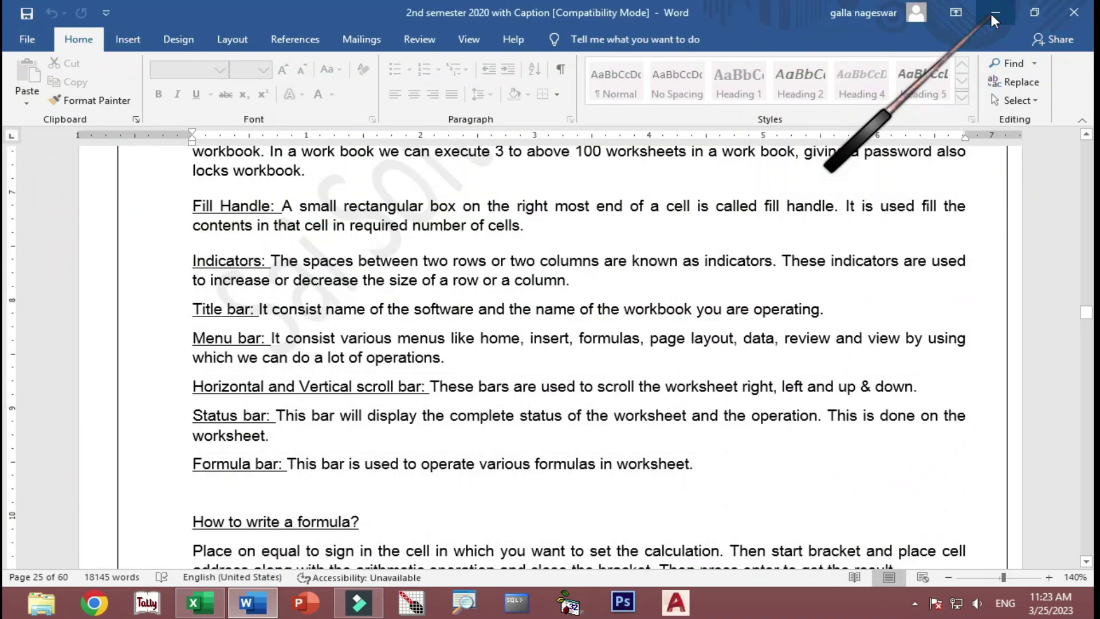
left_click(207, 614)
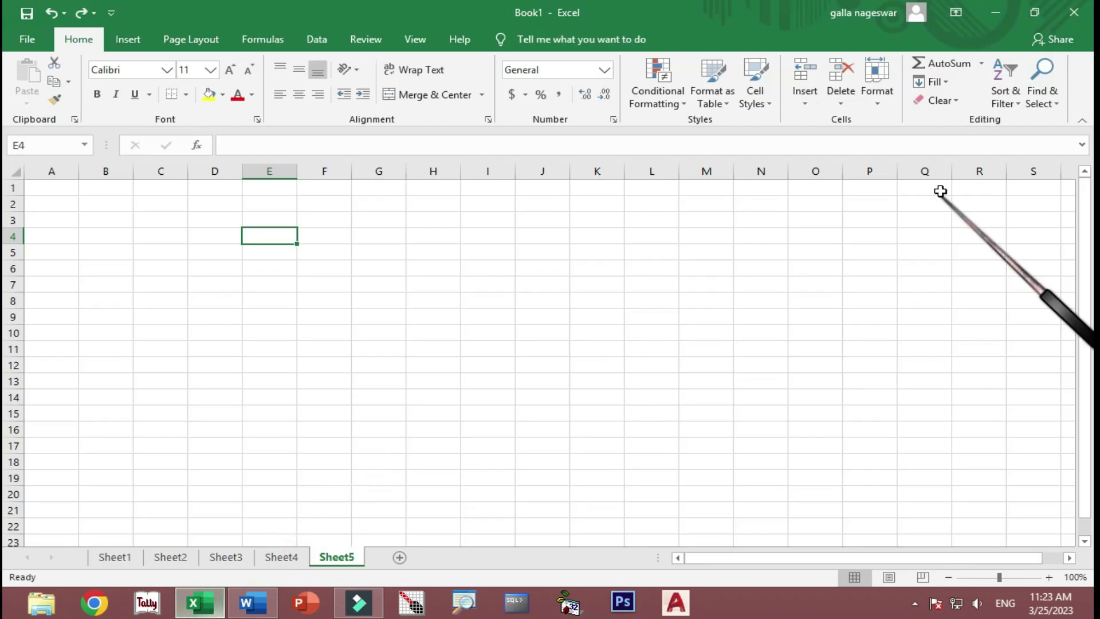
left_click(1034, 12)
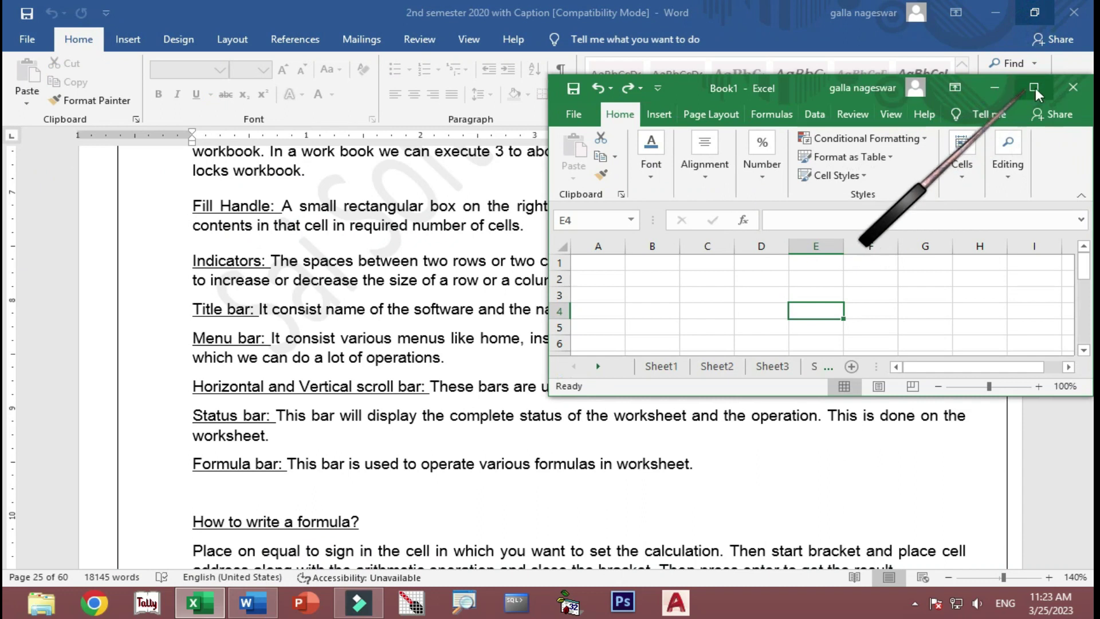
left_click(1034, 88)
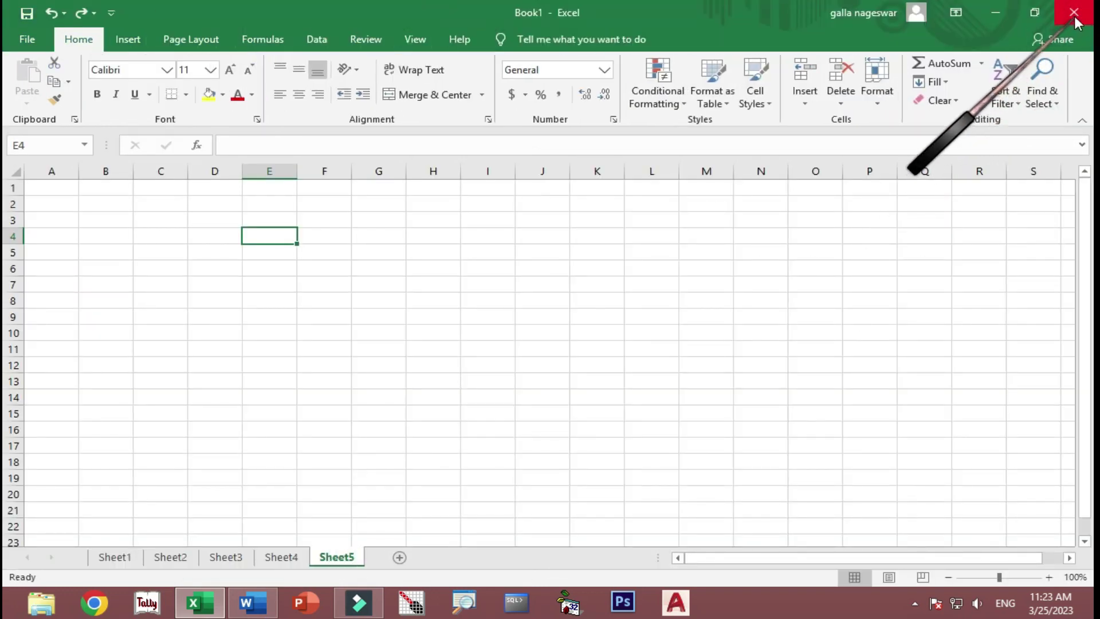
- Close the Excel workbook without saving its changes
left_click(1075, 18)
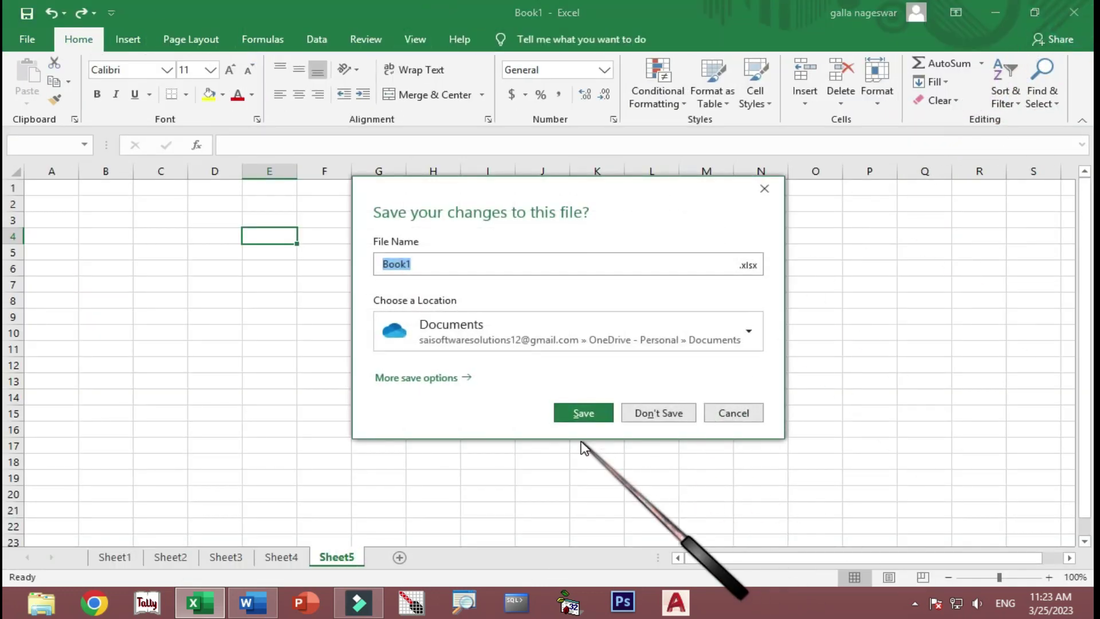
left_click(668, 413)
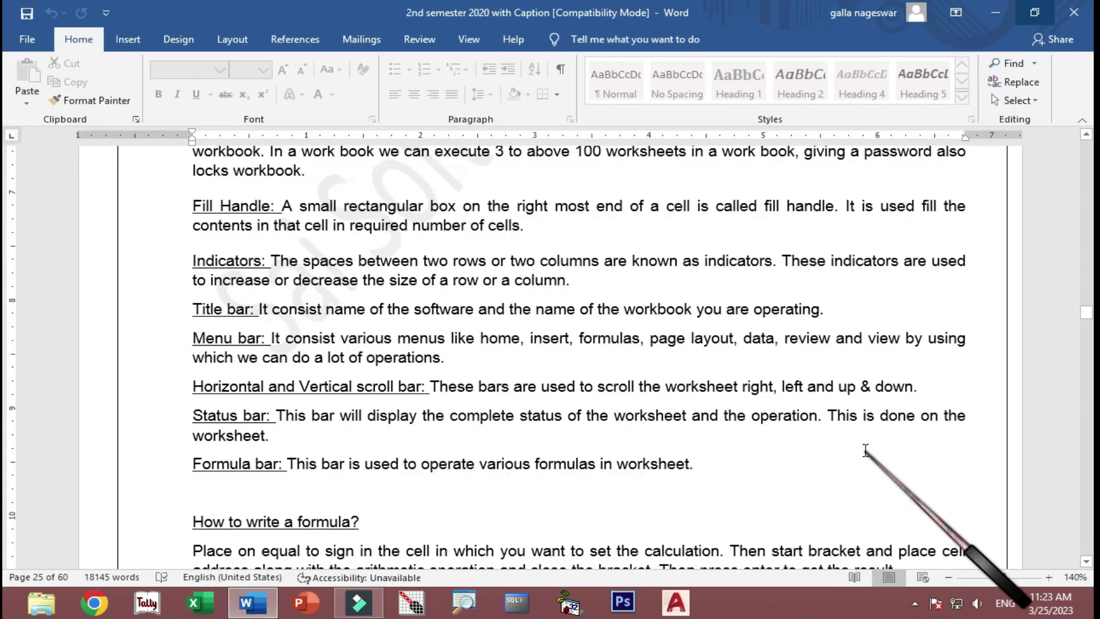
- Launch Excel with the Run command excel, and create a blank workbook with cell D6 selected
key("super+r")
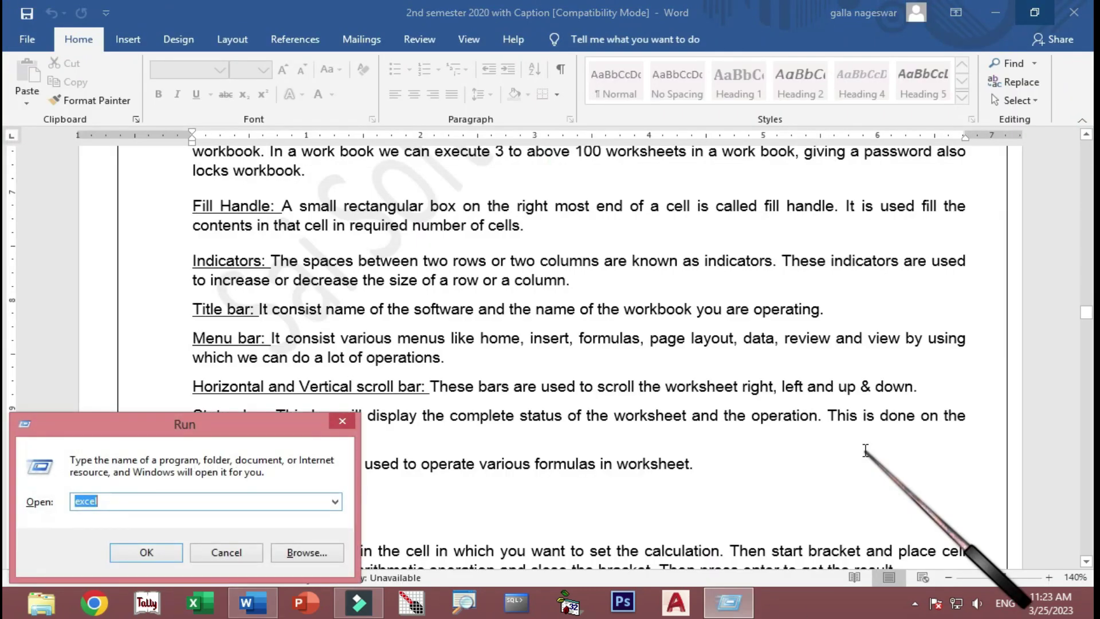
key("Return")
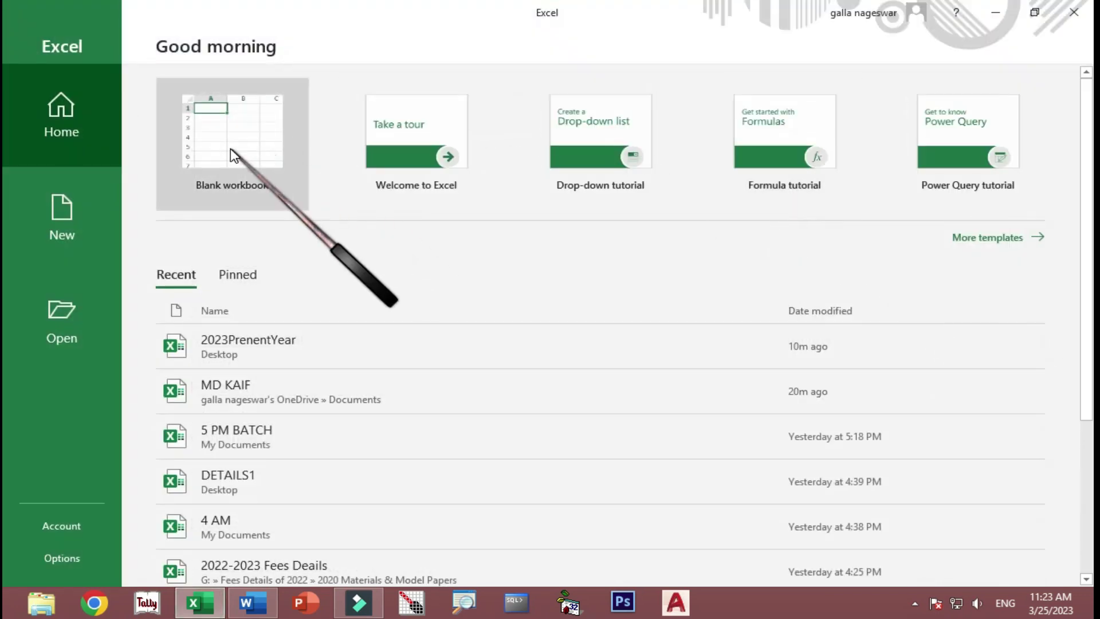
left_click(228, 147)
left_click(235, 265)
- Read the Menu bar definition in the Word notes, and mark Excel's Home, Insert, Page Layout, Formulas, Data, Review and View menus
key("alt+Tab")
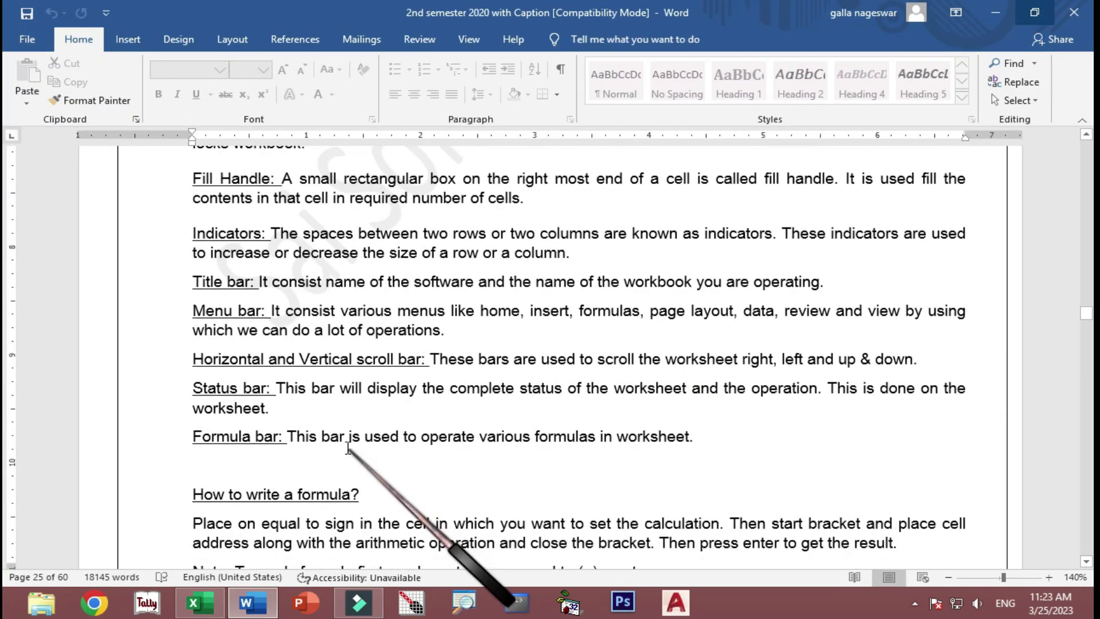
scroll(347, 447, "down", 1)
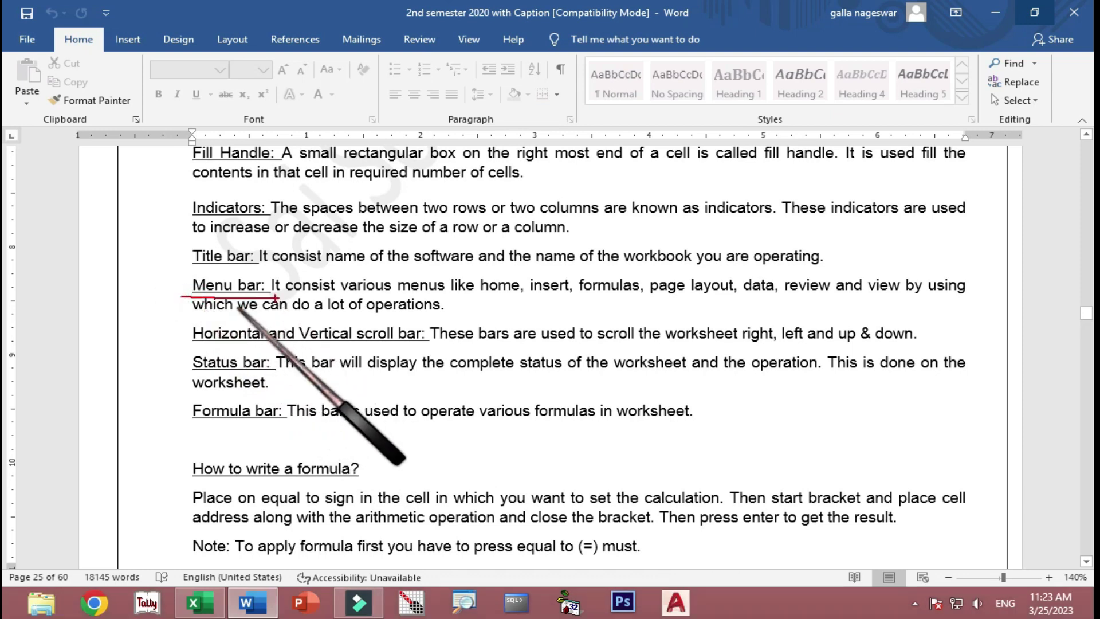
key("alt+Tab")
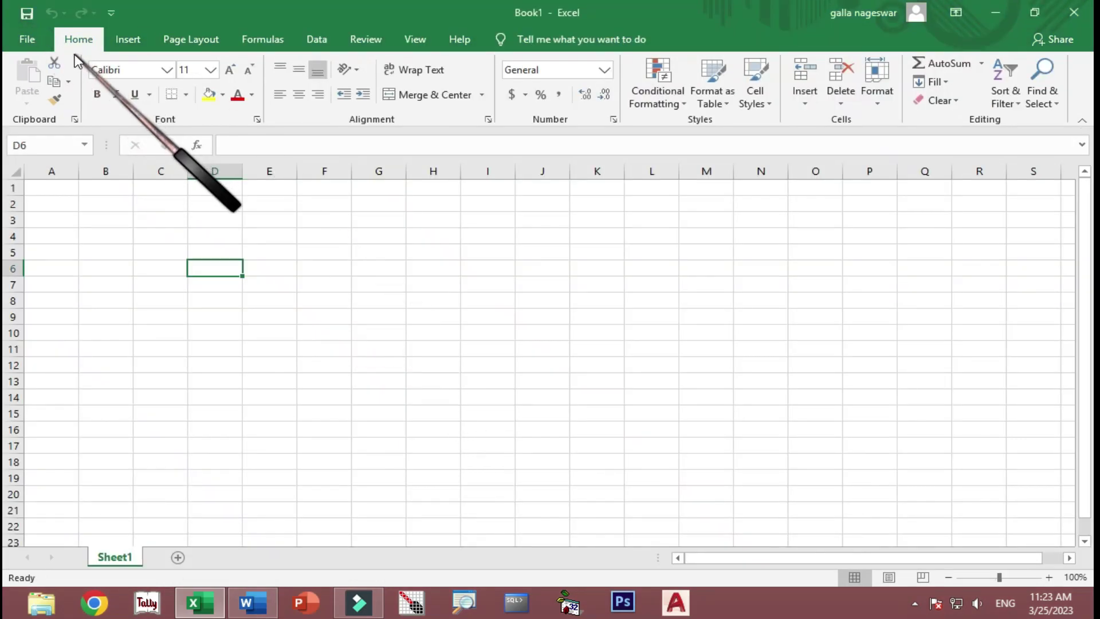
left_click_drag(62, 52, 335, 46)
left_click_drag(415, 51, 432, 50)
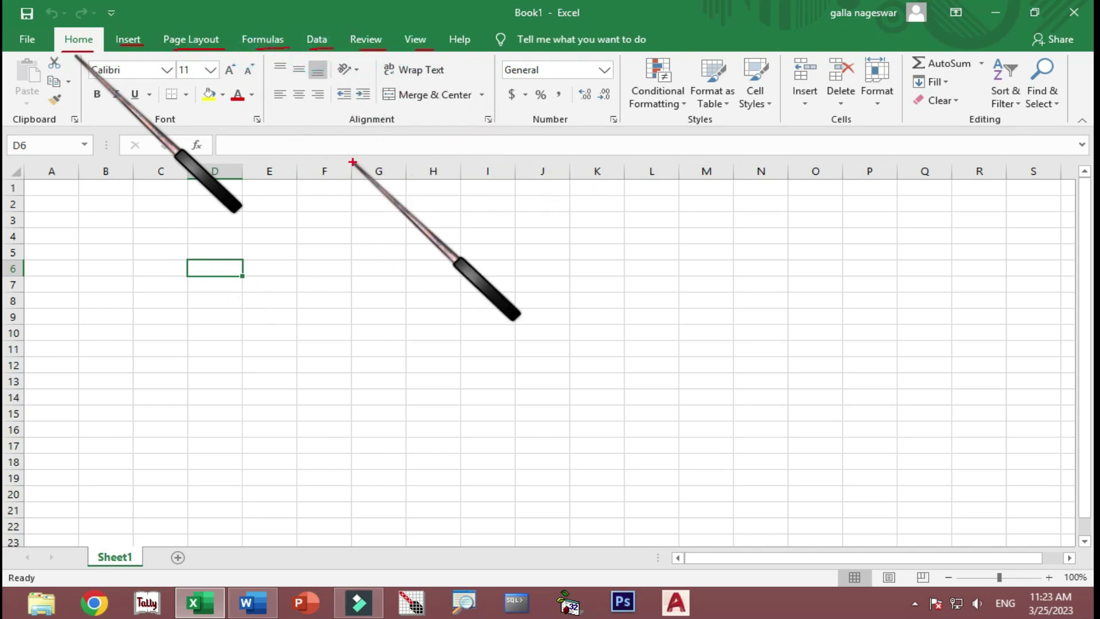
mouse_move(86, 34)
left_mouse_down()
mouse_move(119, 20)
mouse_move(229, 19)
left_mouse_up()
left_click_drag(368, 25, 447, 10)
mouse_move(237, 49)
left_mouse_down()
mouse_move(334, 50)
mouse_move(333, 23)
mouse_move(247, 23)
mouse_move(233, 50)
left_mouse_up()
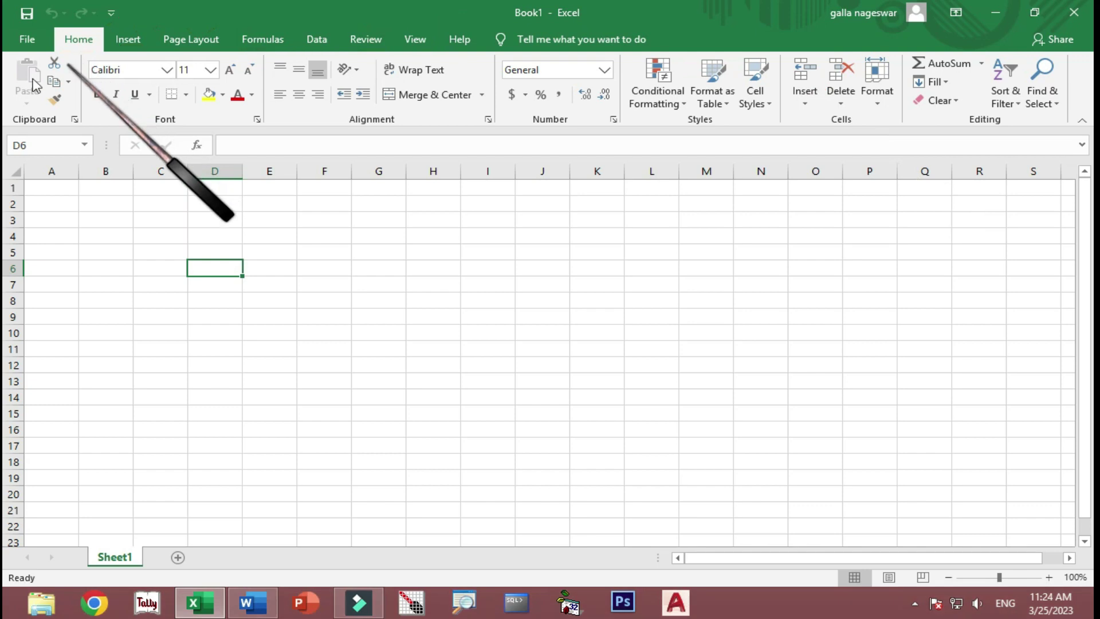
- Read the Horizontal and Vertical scroll bar definition in the Word notes, and demonstrate both scroll bars on the Excel worksheet
key("alt+Tab")
scroll(324, 404, "down", 1)
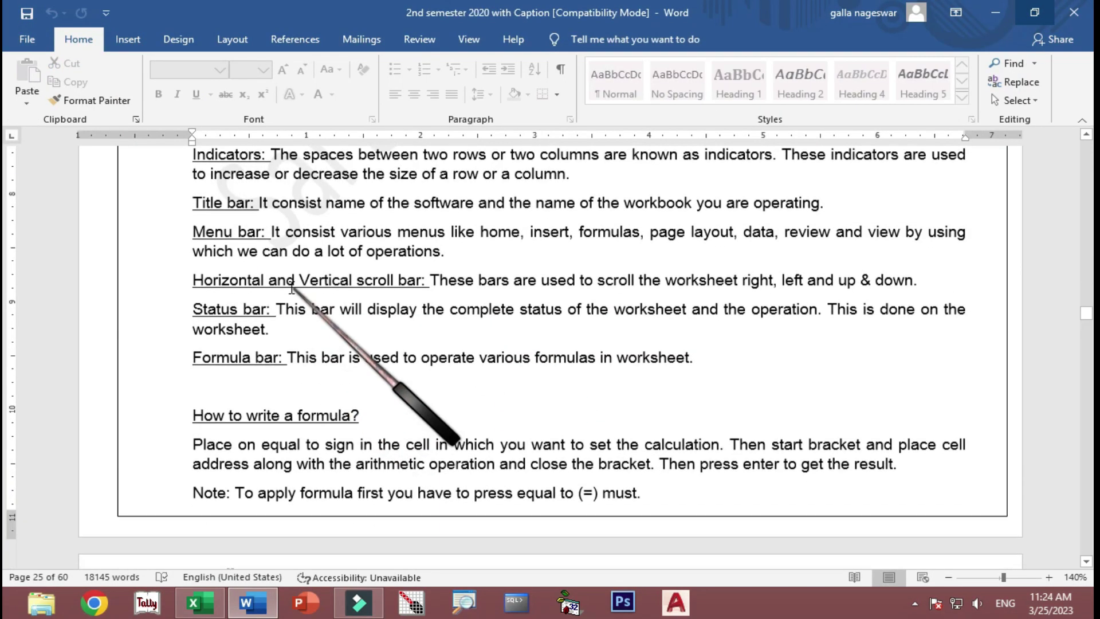
key("alt+Tab")
left_click_drag(1089, 321, 1032, 361)
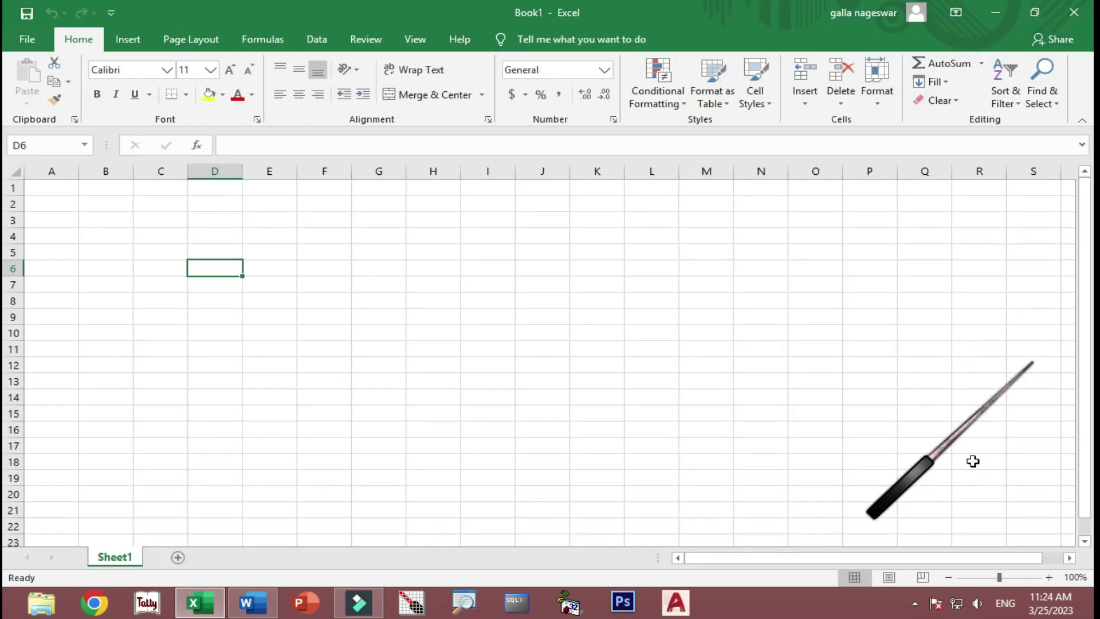
left_click_drag(781, 557, 1056, 546)
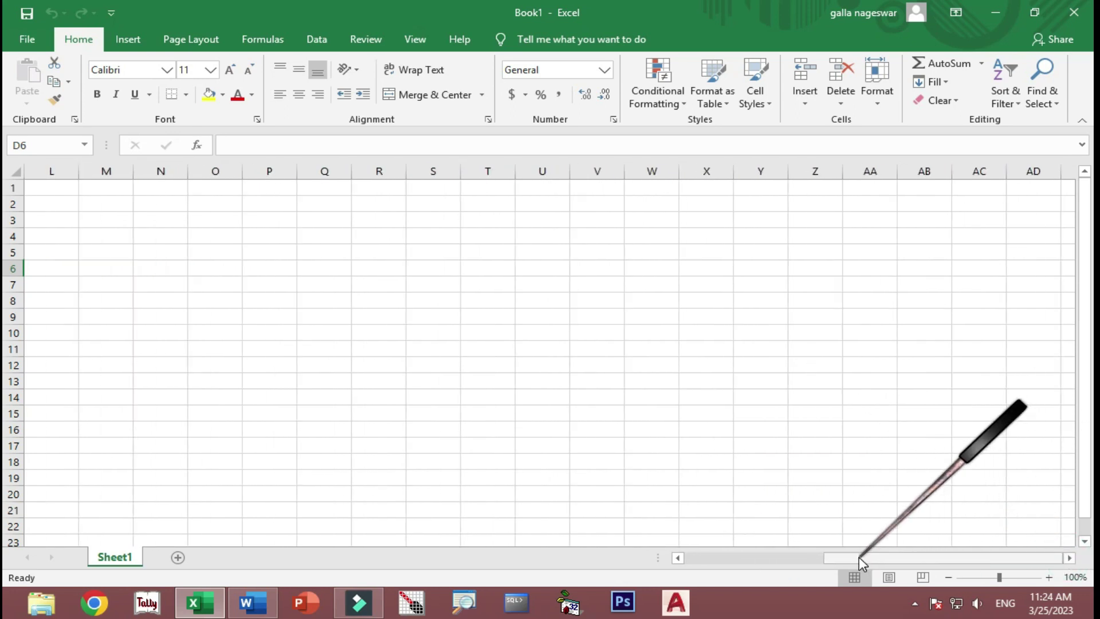
left_click_drag(859, 557, 717, 557)
left_click_drag(1088, 358, 1087, 362)
left_click(112, 211)
- Read the Status bar and Formula bar definitions in the Word notes, and return to the Excel workbook
key("alt+Tab")
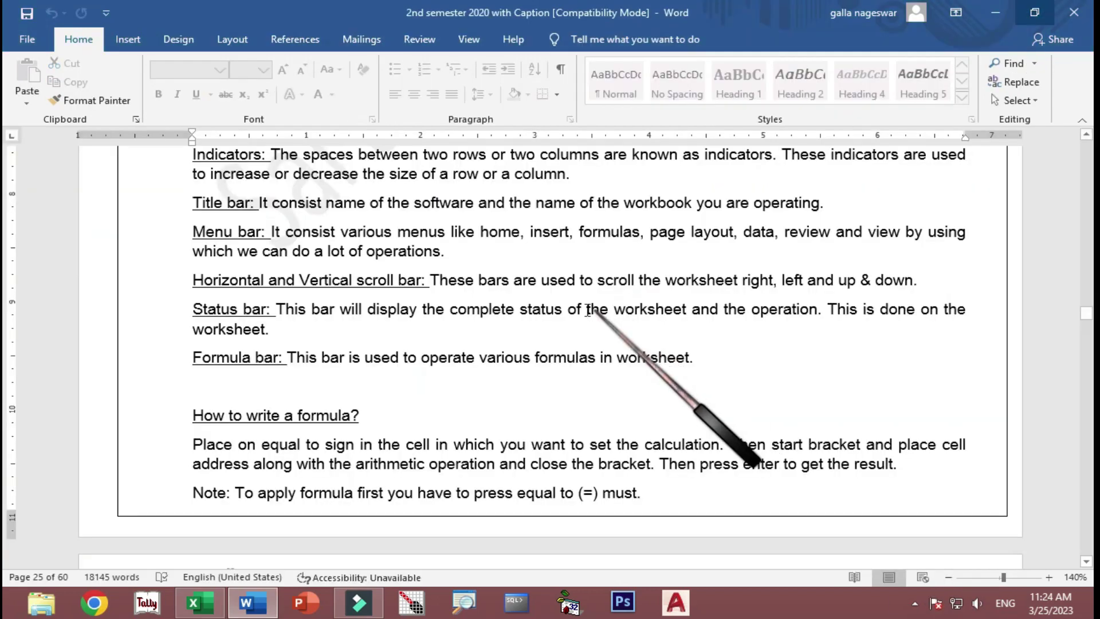
scroll(302, 344, "down", 1)
key("alt+Tab")
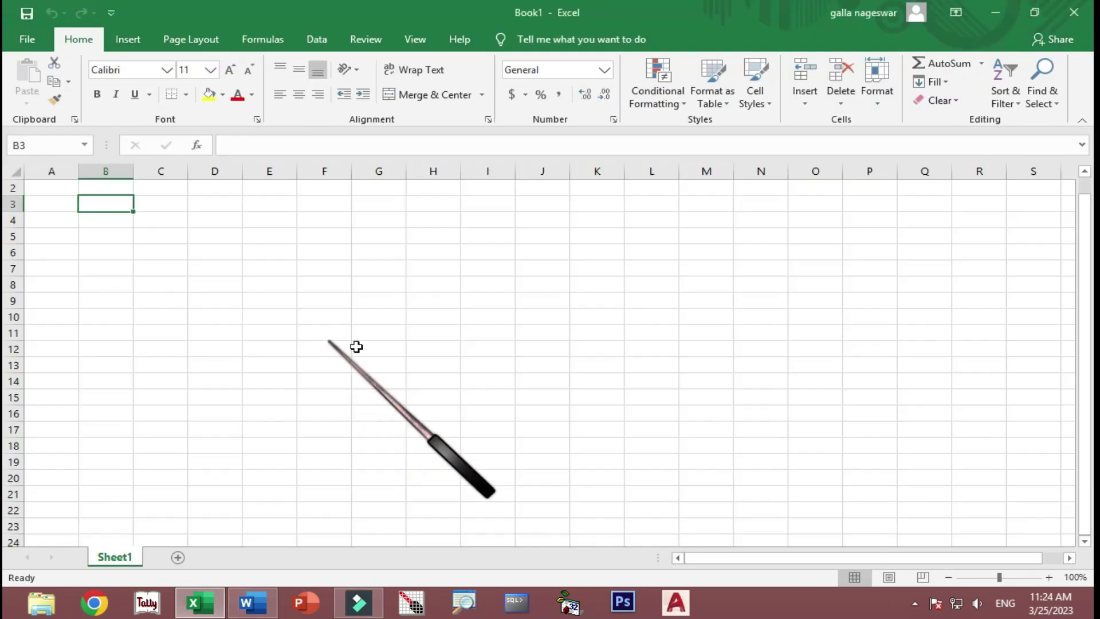
- Enter 67, 75 and 78 in cells G7 to G9, and total them in G10 with AutoSum
left_click(352, 263)
type("67")
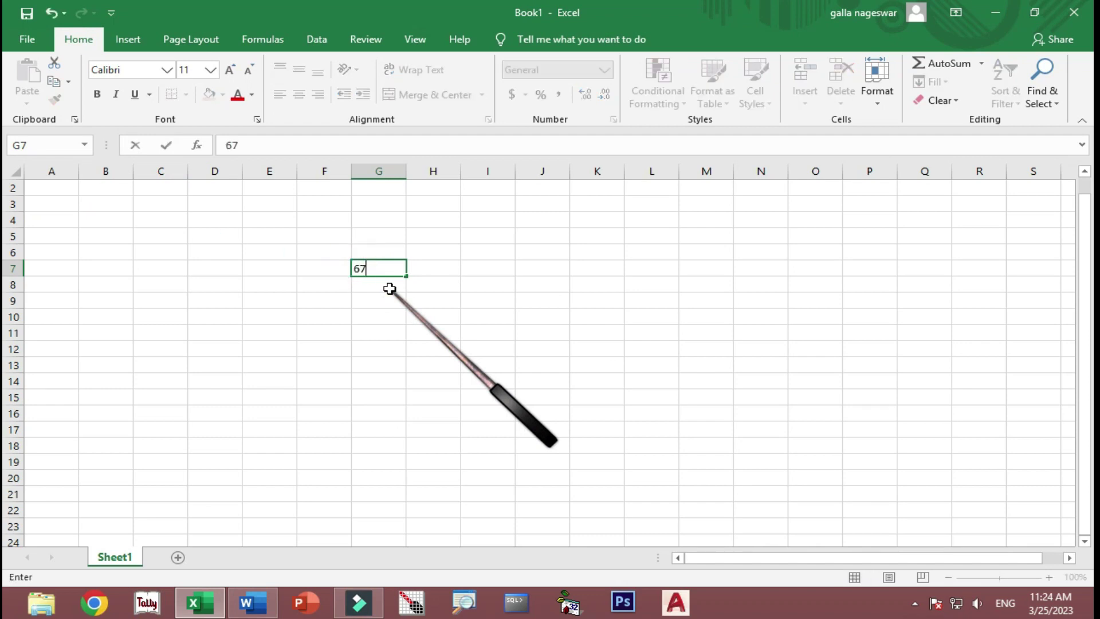
type("75")
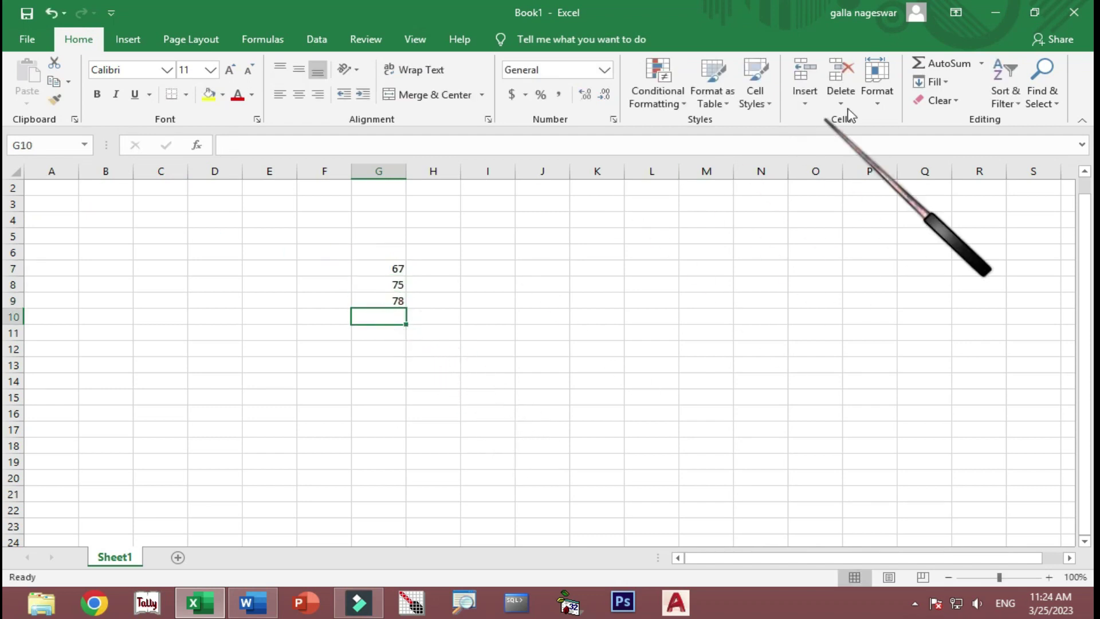
left_click(917, 62)
left_click(917, 62)
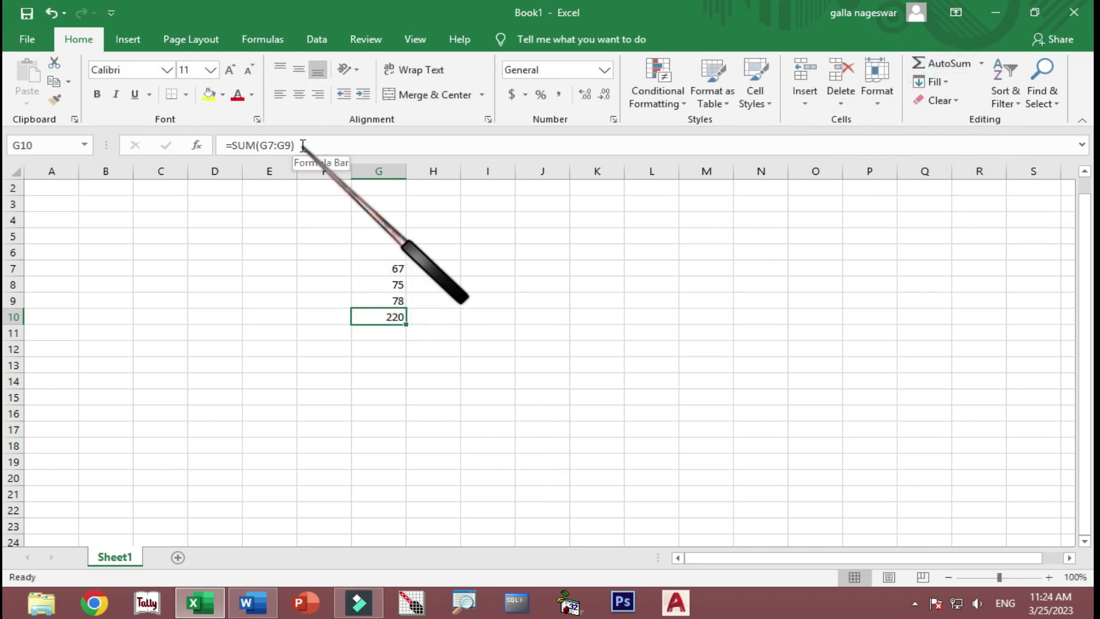
- Mark the SUM formula in the formula bar, clear the marks, and undo the sample entries in column G
left_click_drag(300, 148, 353, 120)
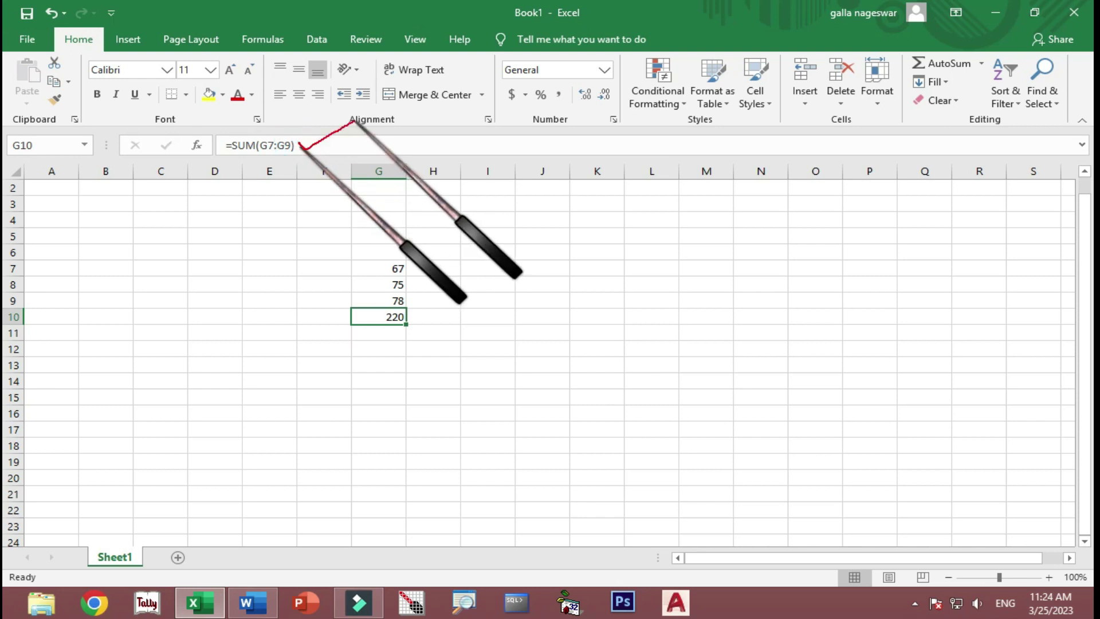
left_click(208, 152)
left_click_drag(210, 152, 330, 152)
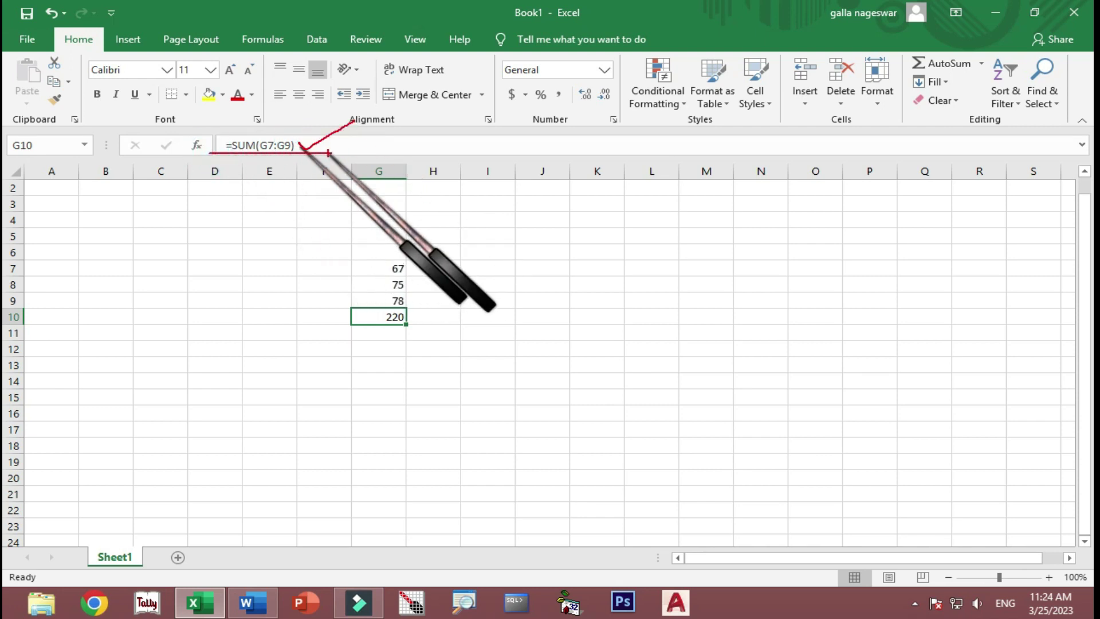
key("e")
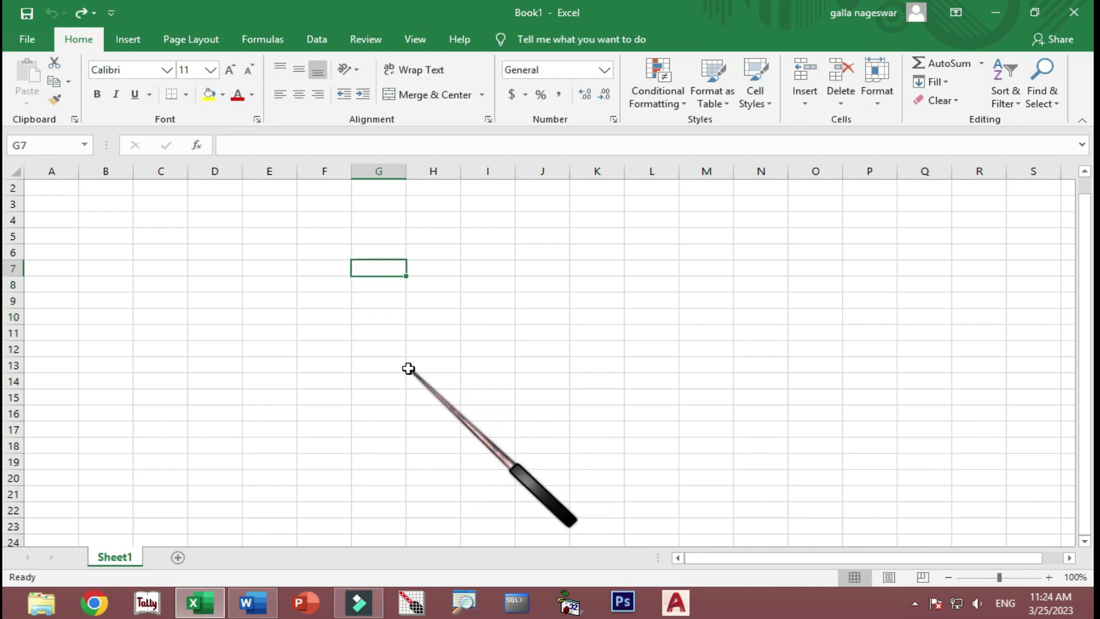
- Read the How to write a formula section in the Word notes, and mark the > < operators in the Q No 1 heading
key("alt+Tab")
scroll(503, 455, "down", 2)
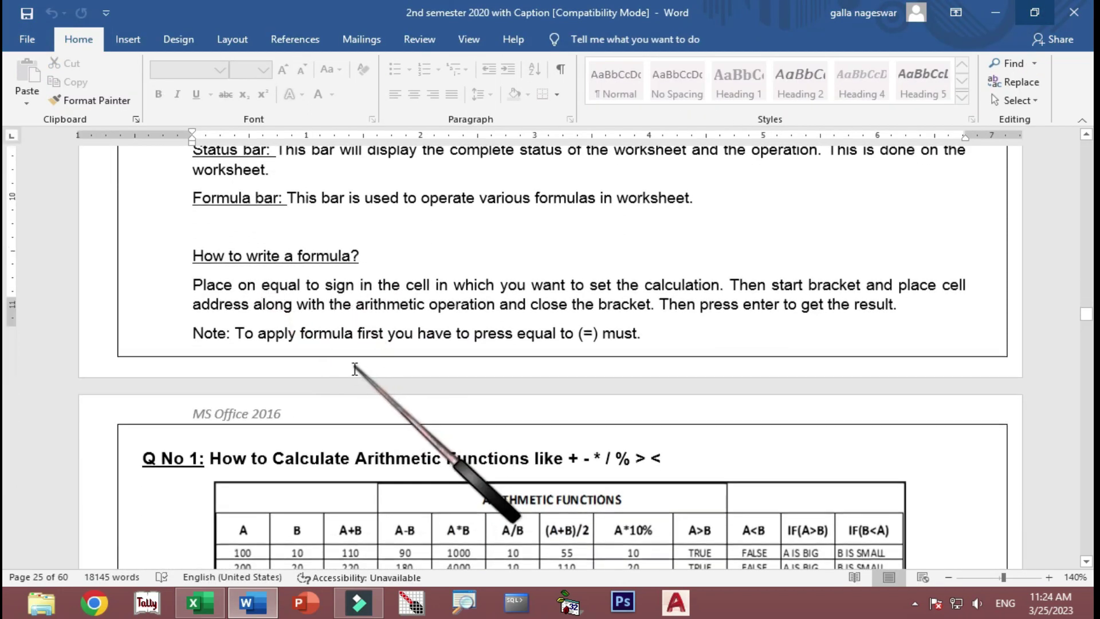
scroll(220, 359, "down", 2)
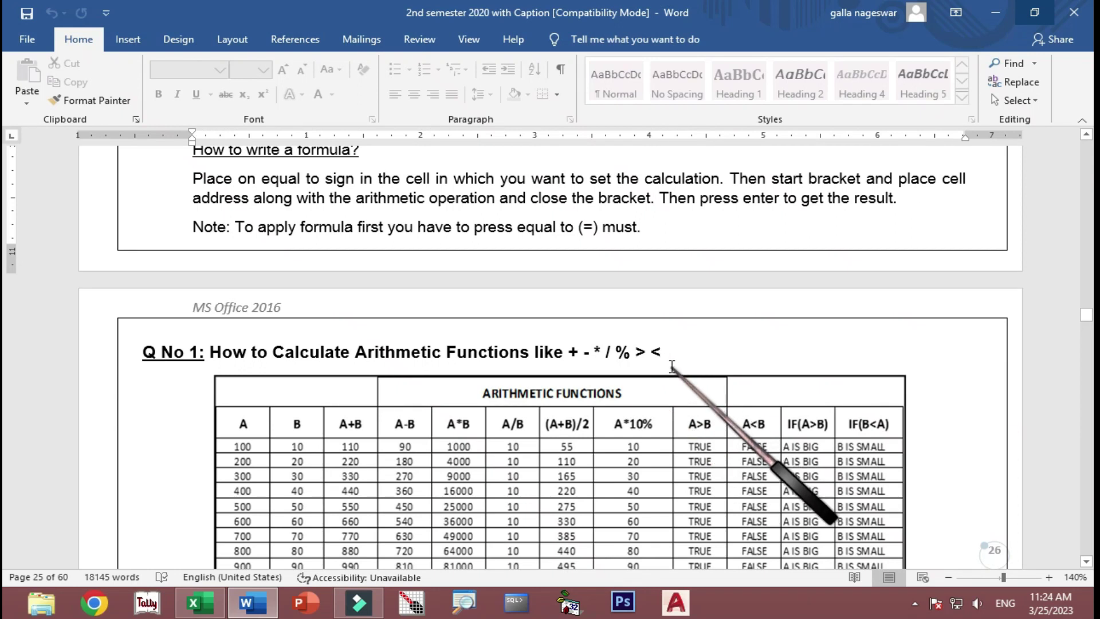
left_click_drag(627, 363, 682, 361)
right_click(712, 323)
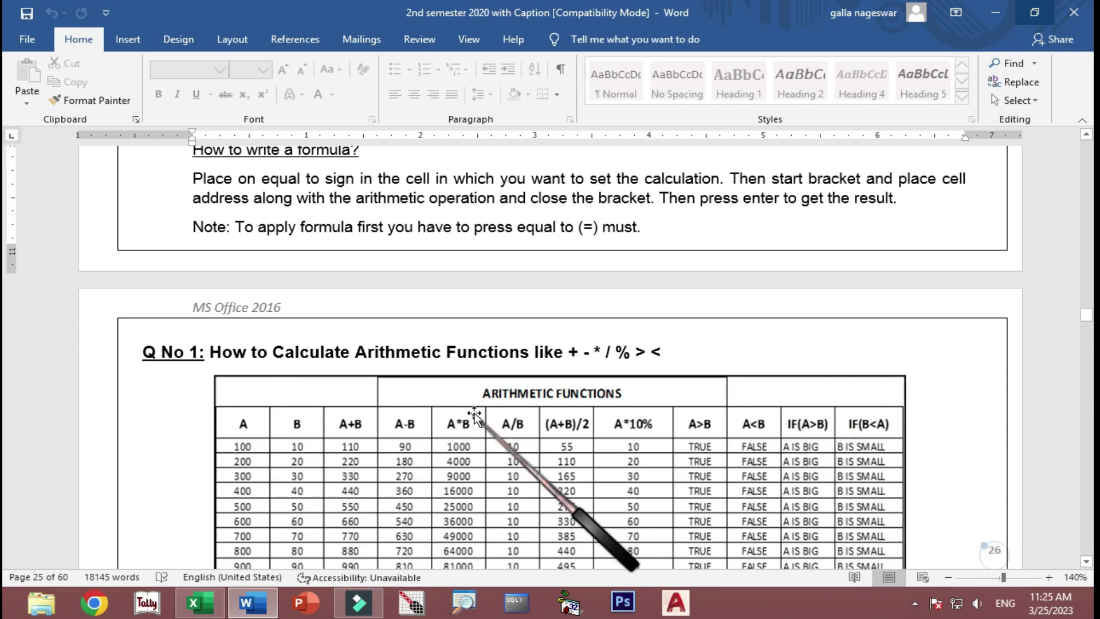
- Format all cells of the Excel worksheet as bold with font size 14
key("alt+Tab")
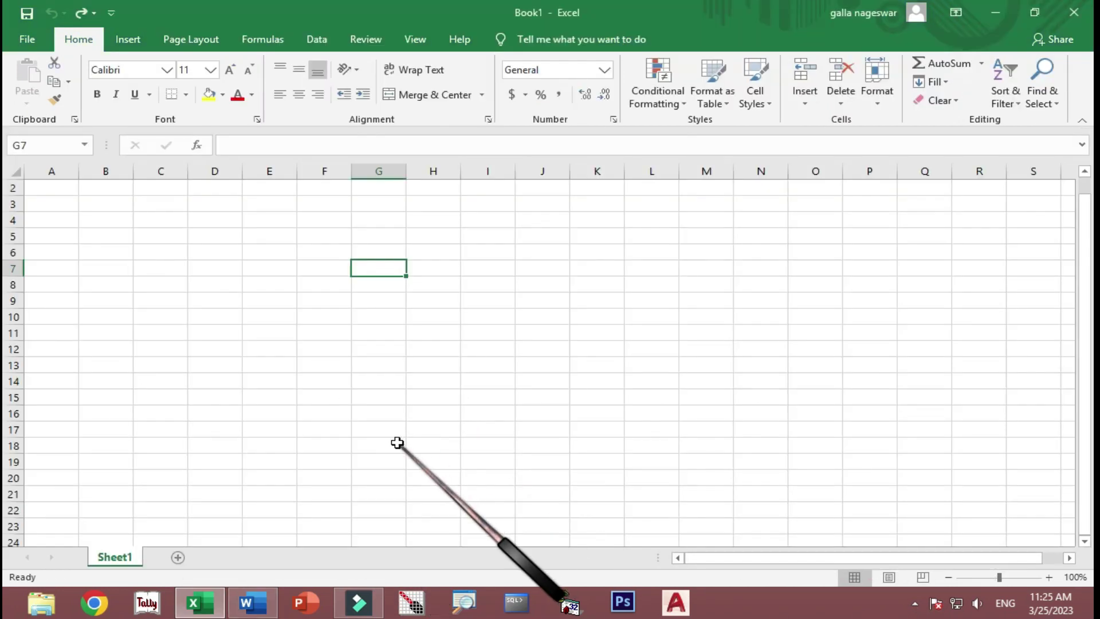
left_click(13, 171)
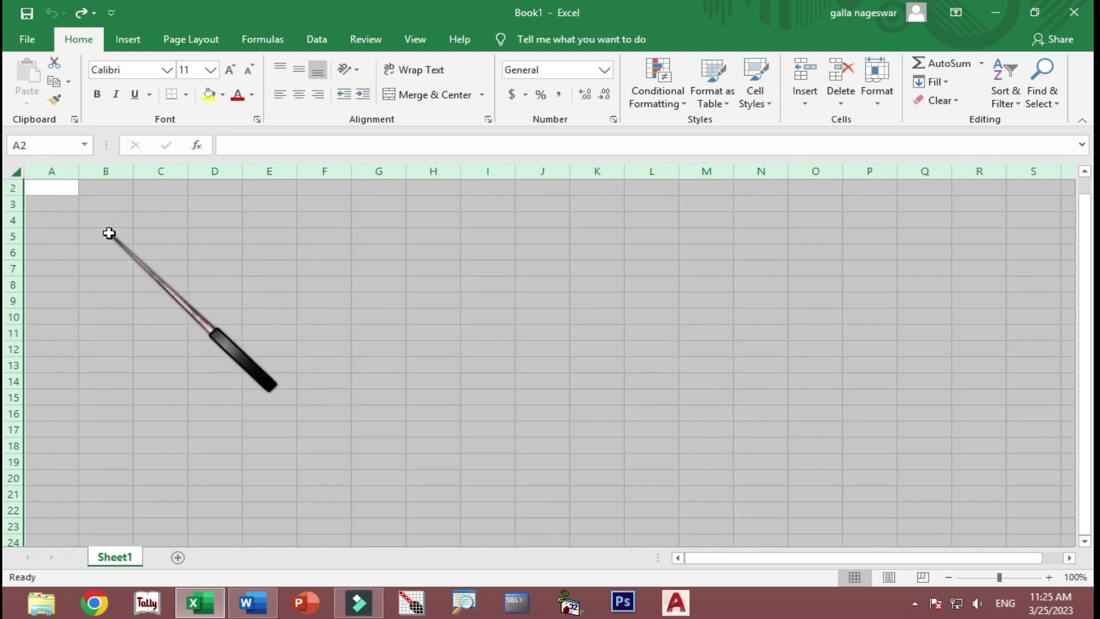
left_click(97, 94)
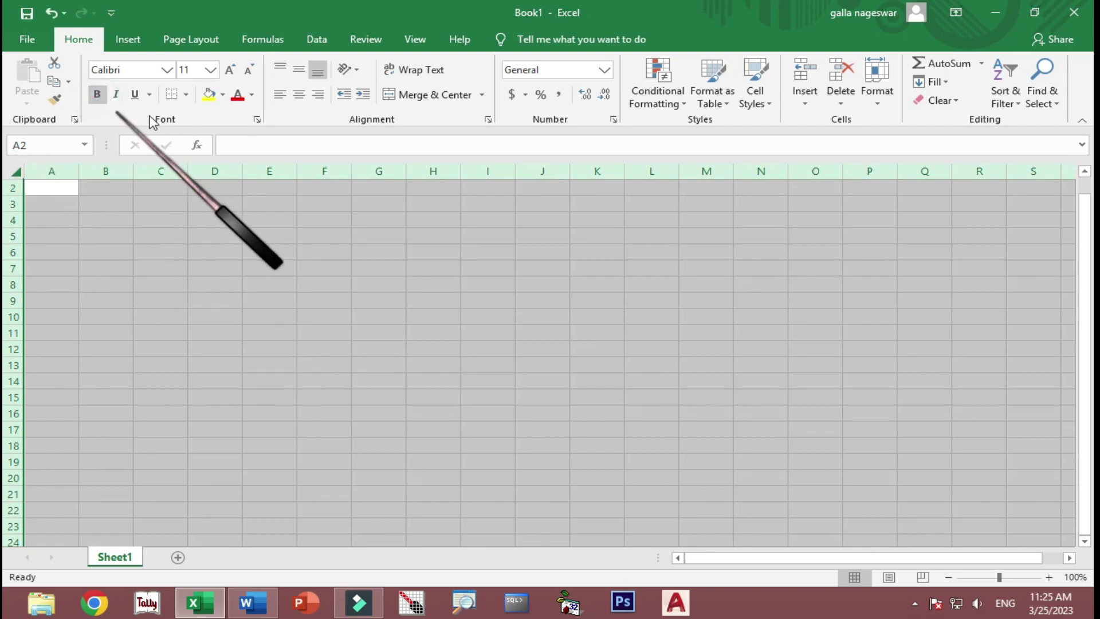
left_click(232, 70)
left_click(232, 70)
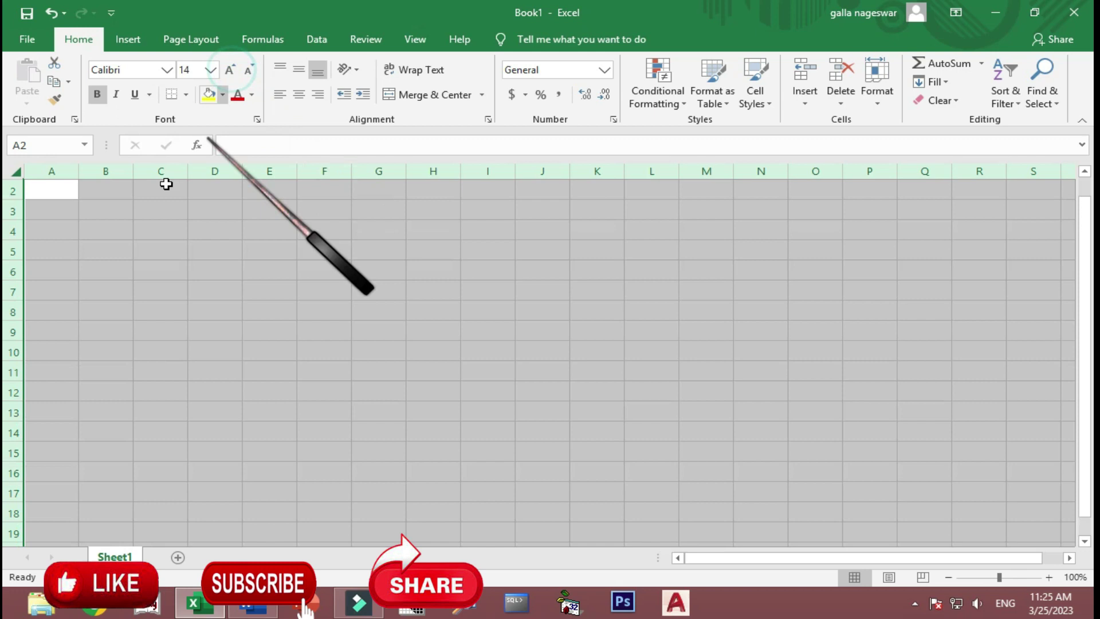
- Enter the headings A, B, A+B and A-B in cells A4 to D4
left_click_drag(44, 191, 44, 213)
left_click(46, 229)
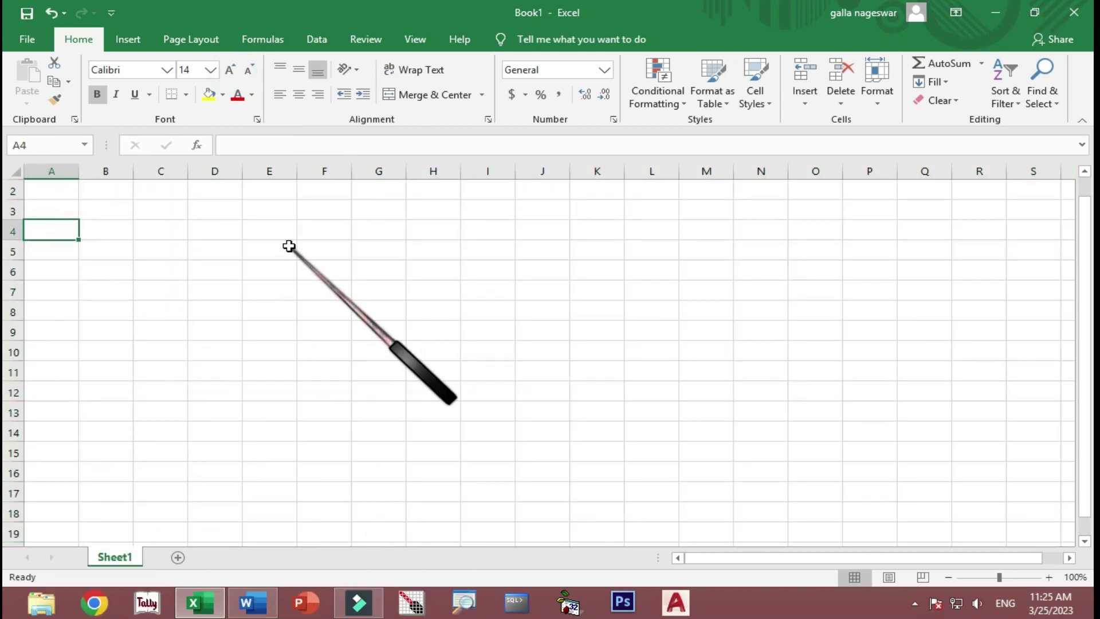
type("A")
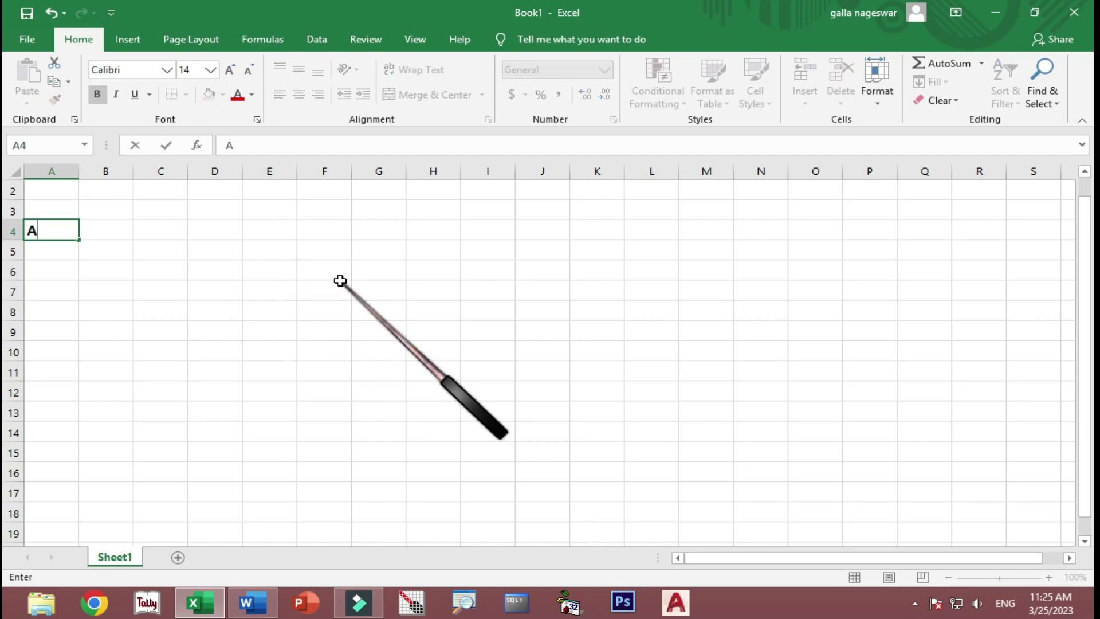
key("Tab")
type("B")
key("Tab")
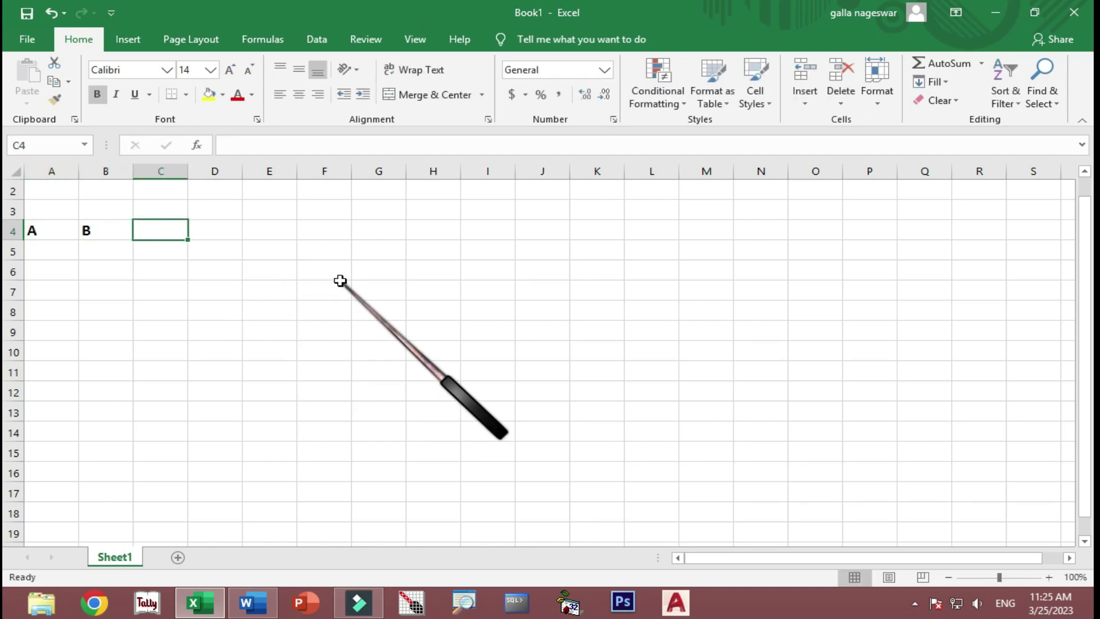
type("A+B")
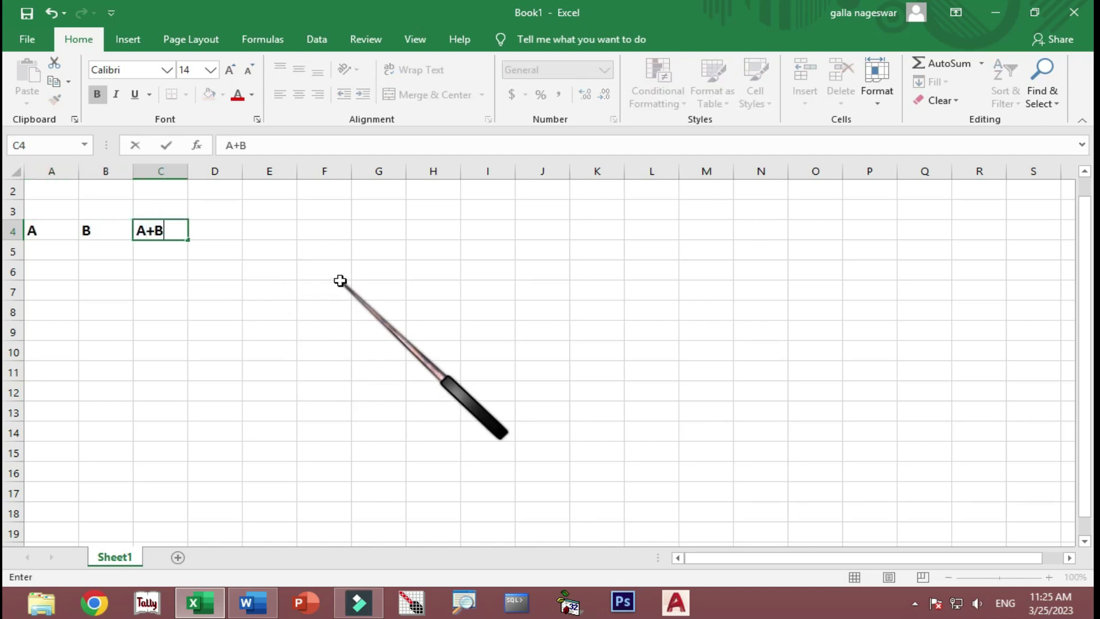
key("Tab")
type("A-")
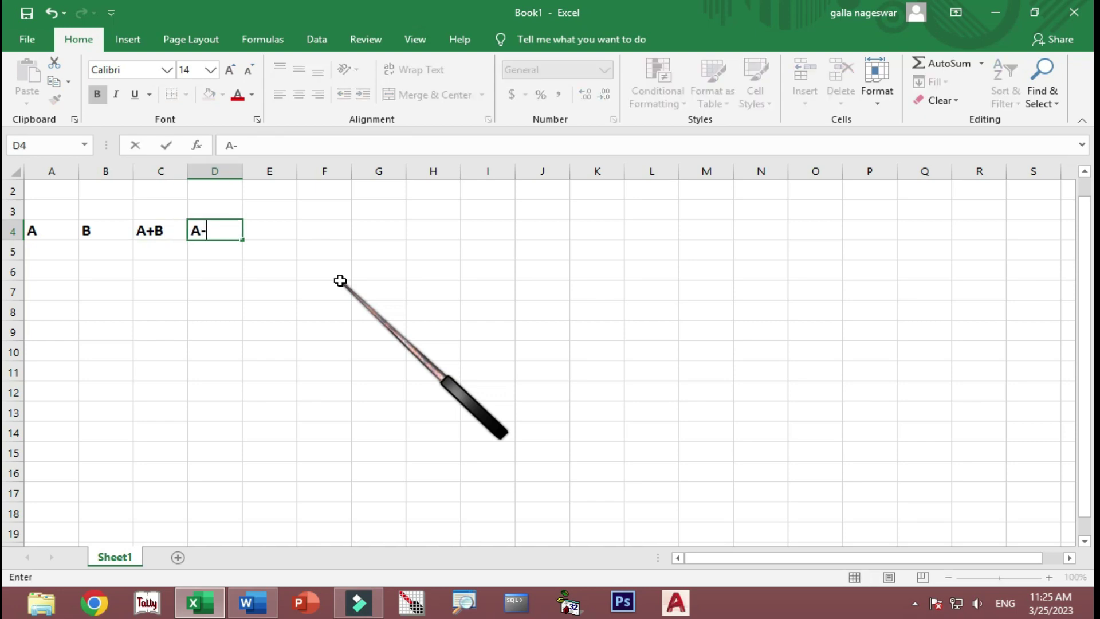
type("B")
key("Tab")
- Enter the headings A*B, A/B and (A+B)/2 in cells E4 to G4, following the table in the Word notes
type("A")
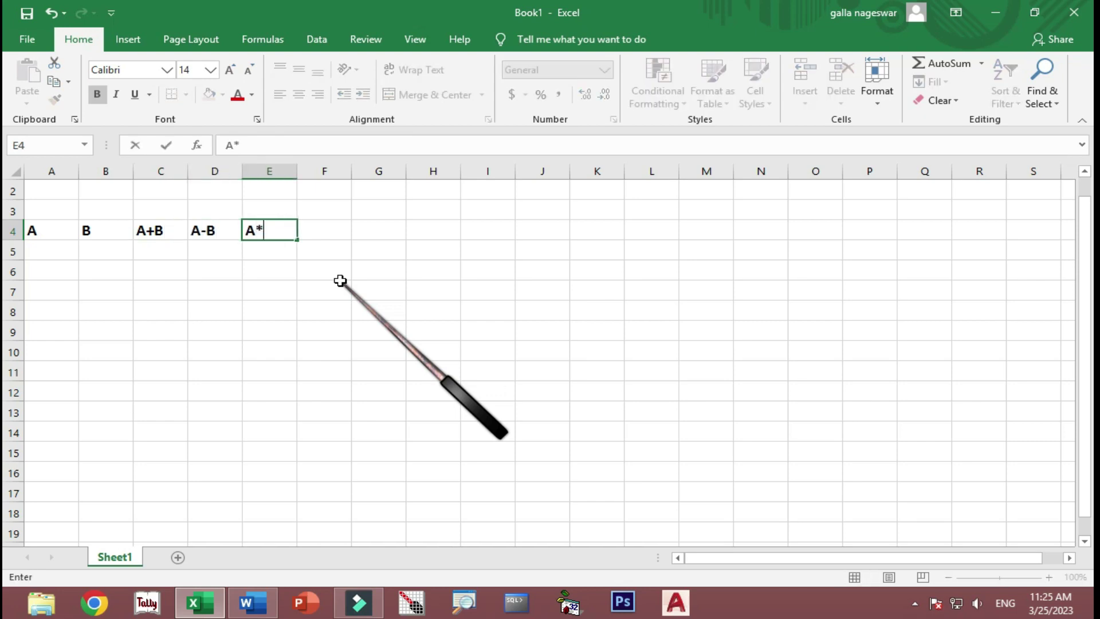
key("Tab")
type("A")
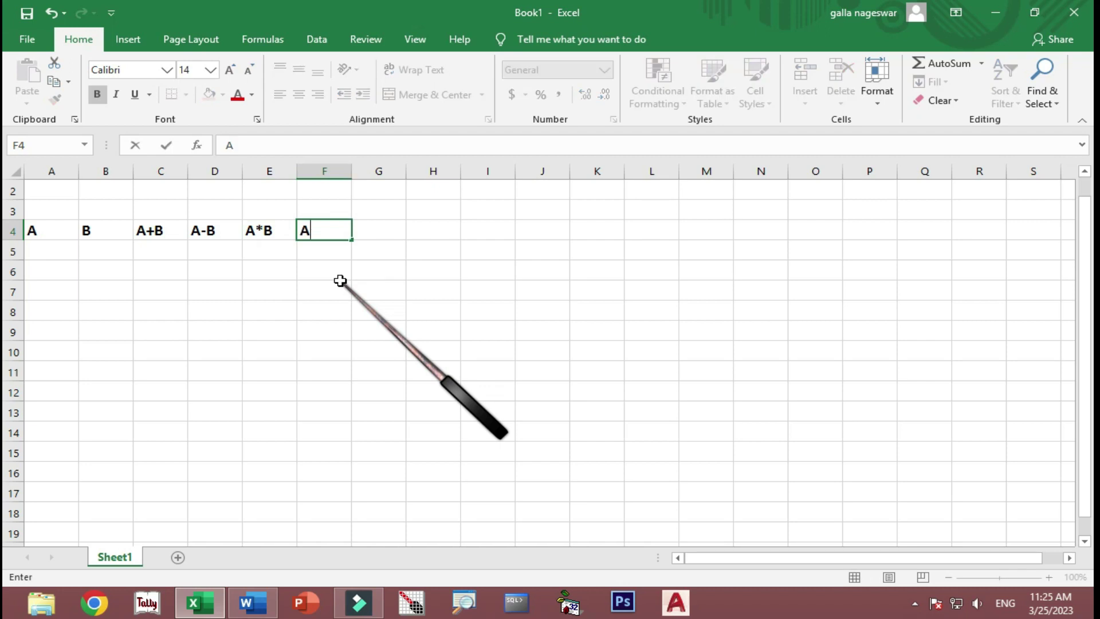
key("alt+Tab")
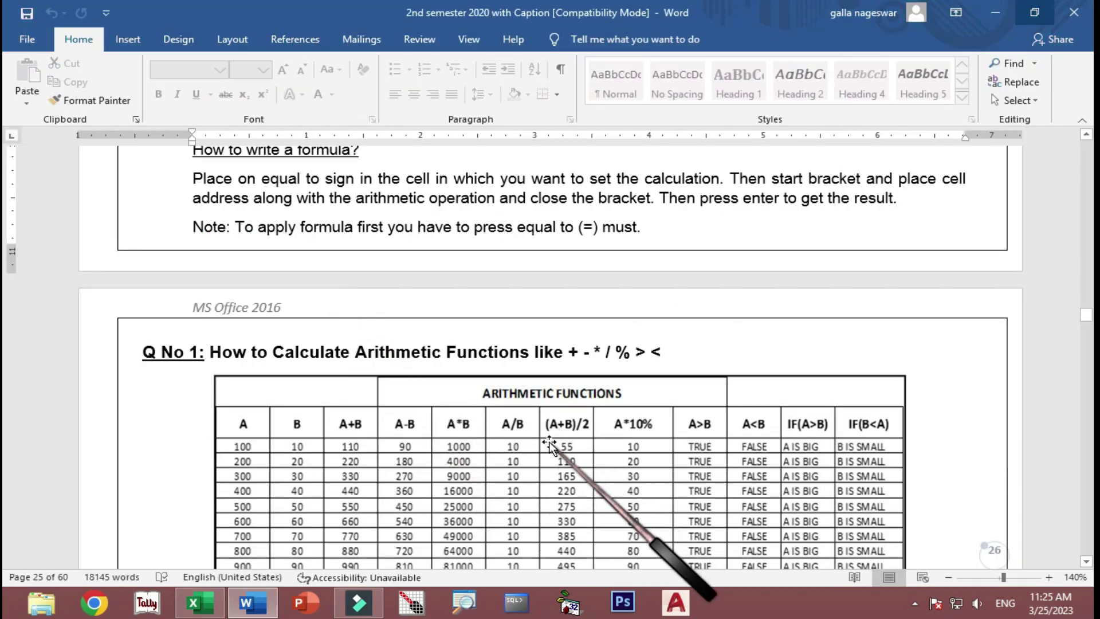
key("alt+Tab")
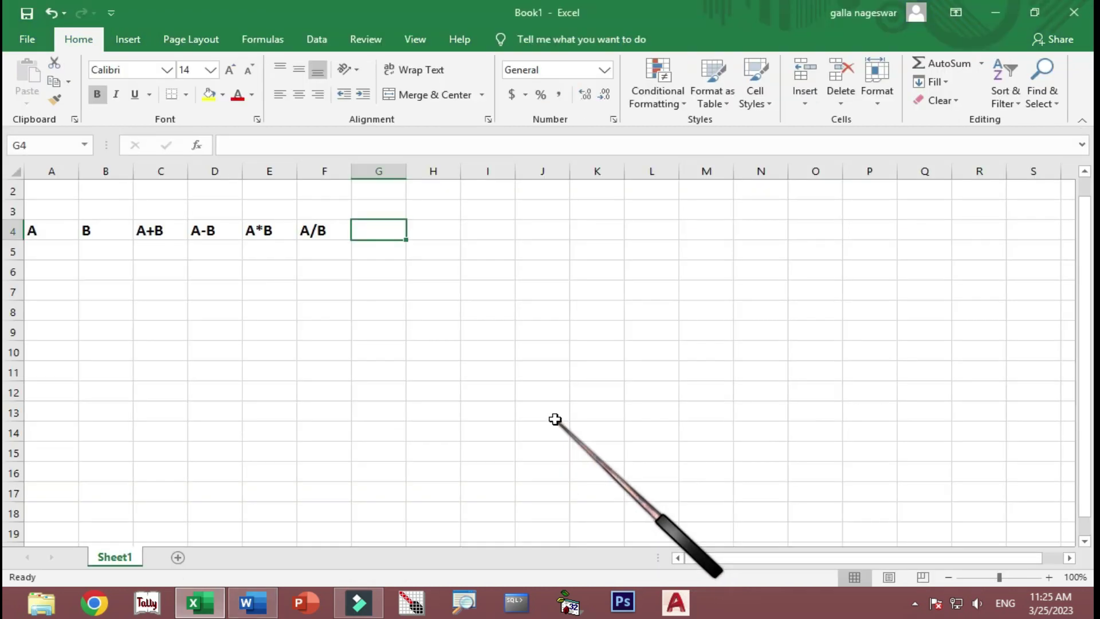
type("(A+B")
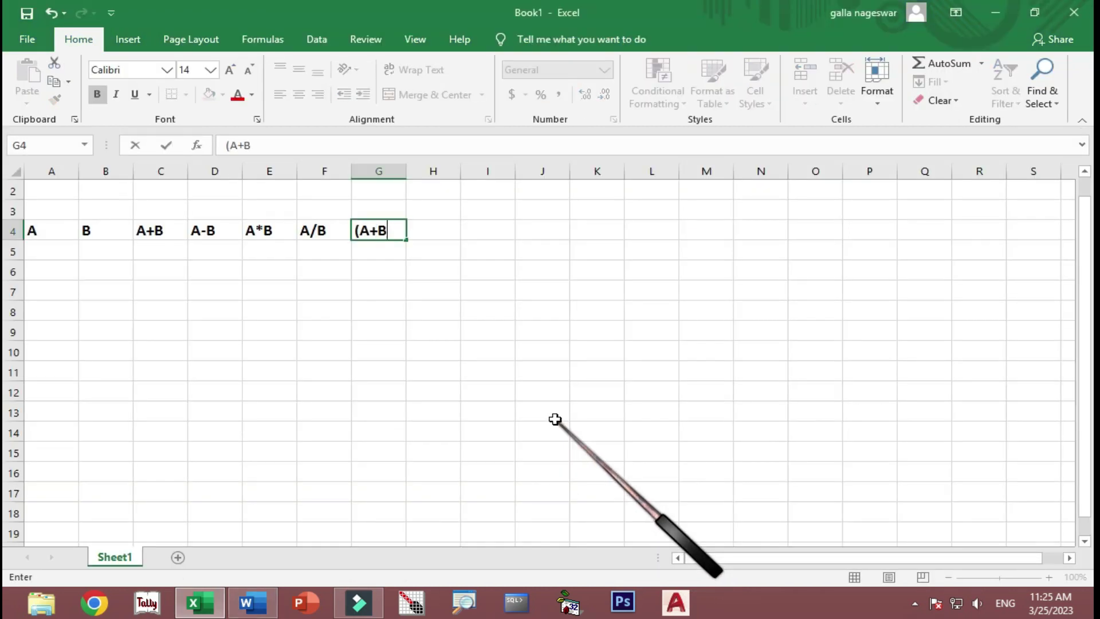
type(")/2")
key("Tab")
- Enter the headings A*10%, A>B and A<B in cells H4 to J4, checking them against the Word table
key("alt+Tab")
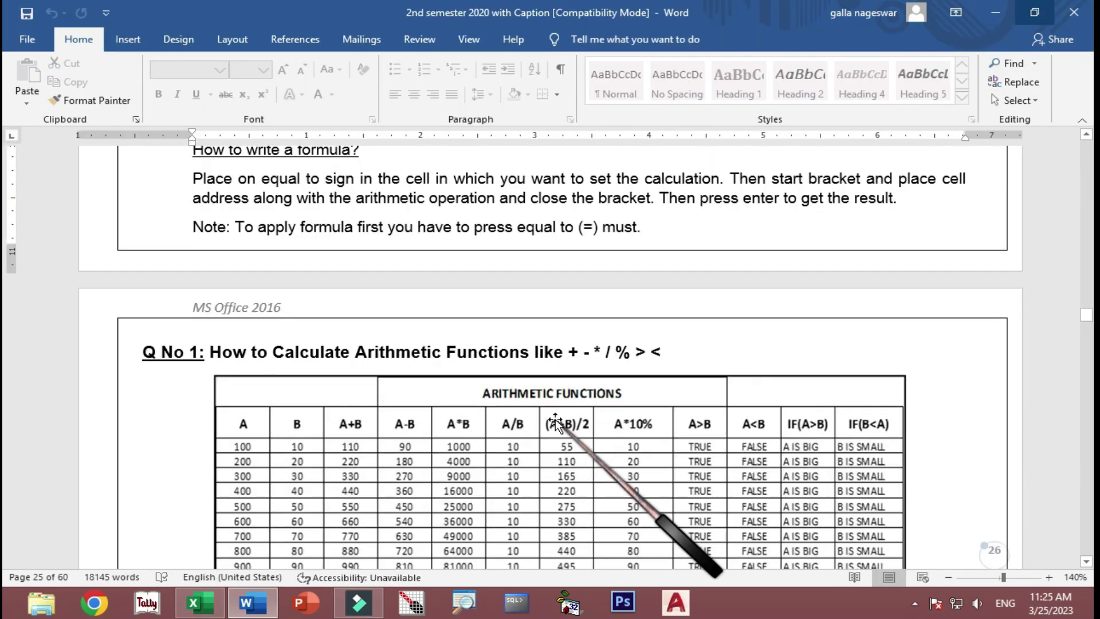
key("alt+Tab")
type("A")
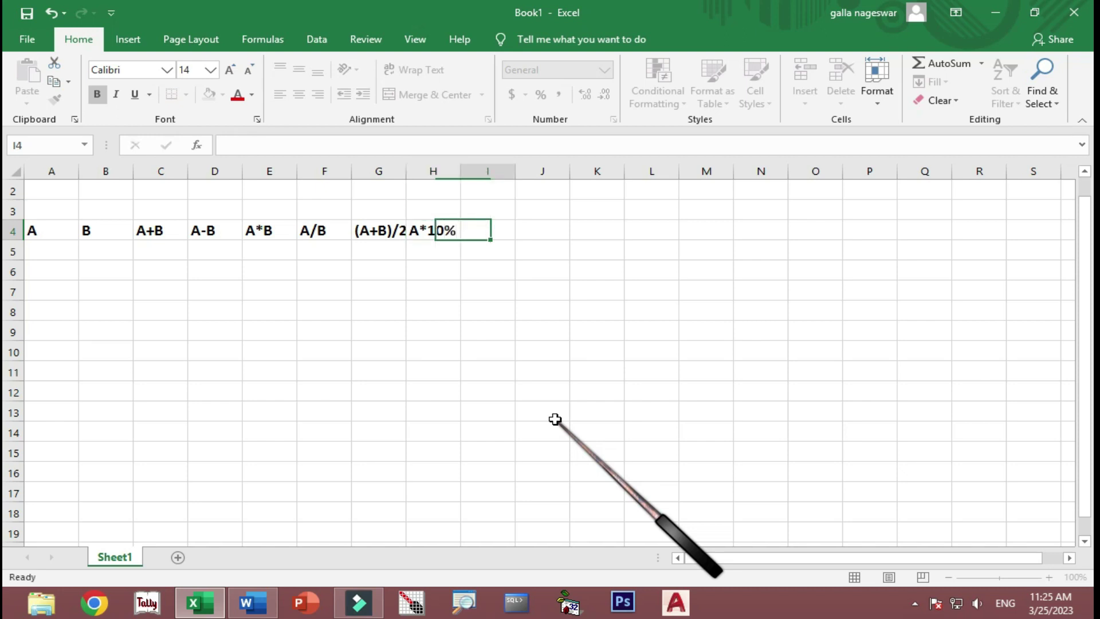
key("alt+Tab")
key("alt+Tab")
type("A")
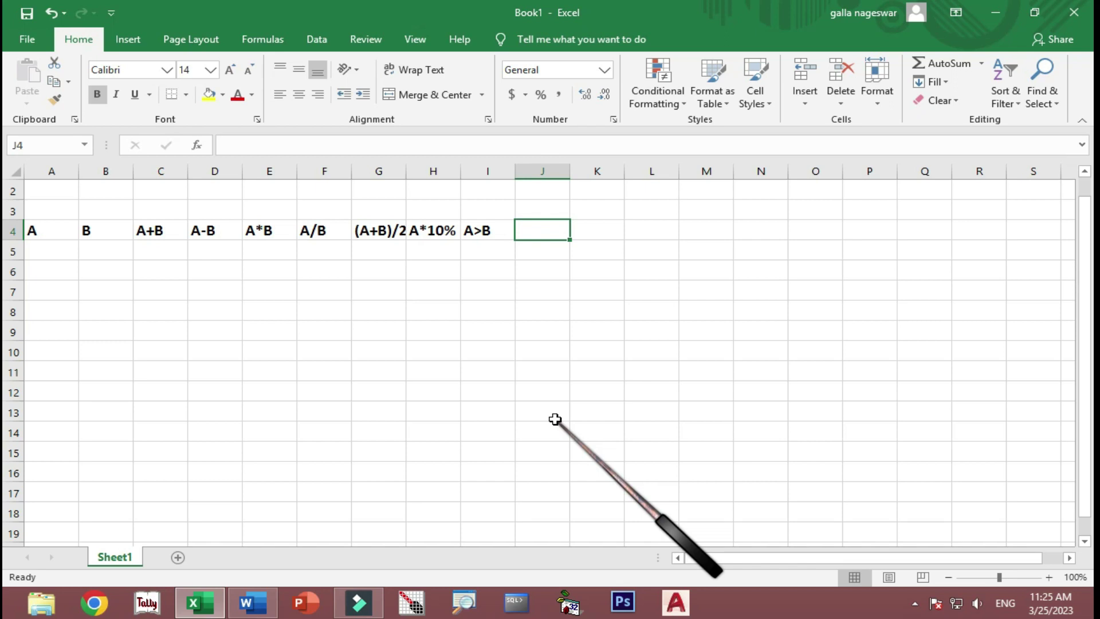
type("A<")
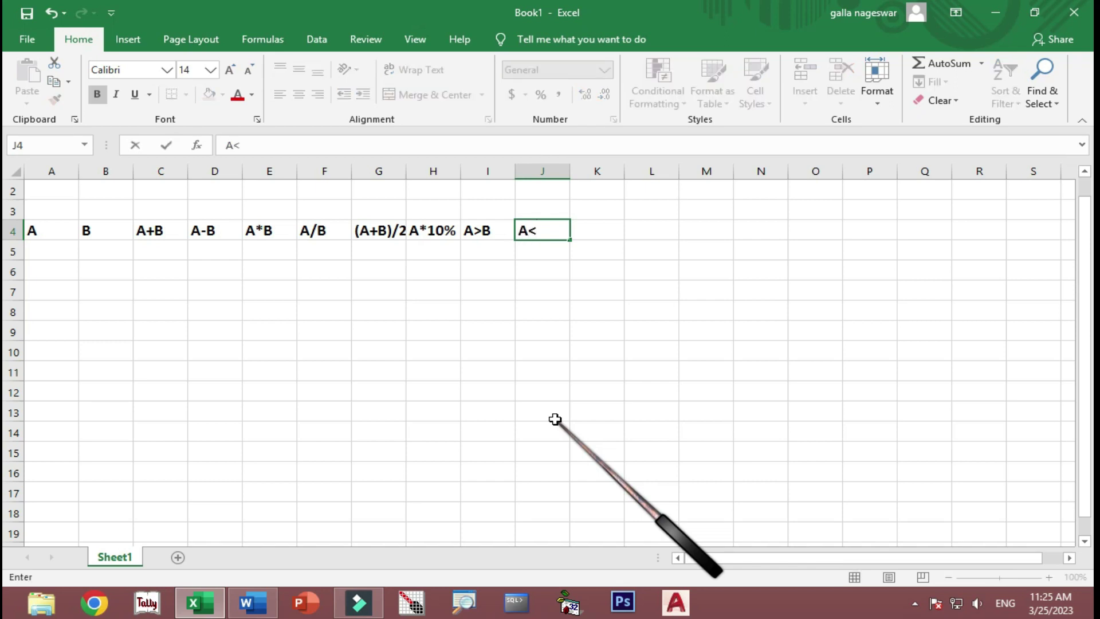
type("B")
key("Tab")
- Enter the headings IF(A>B) in cell K4 and IF(B<A) in cell L4
type("IF")
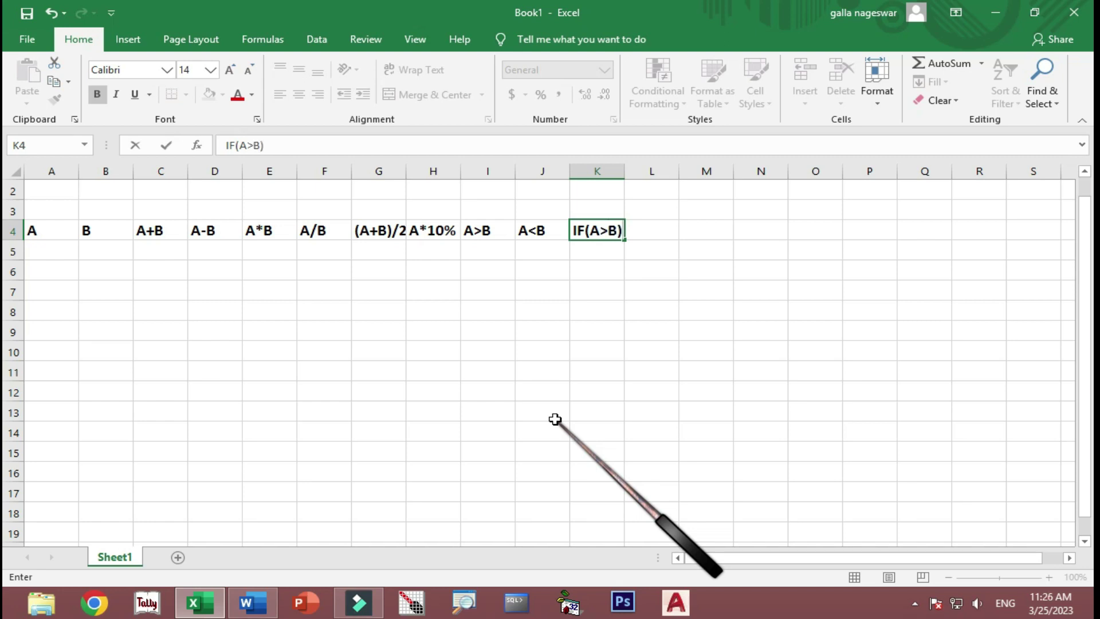
key("Tab")
type("IF")
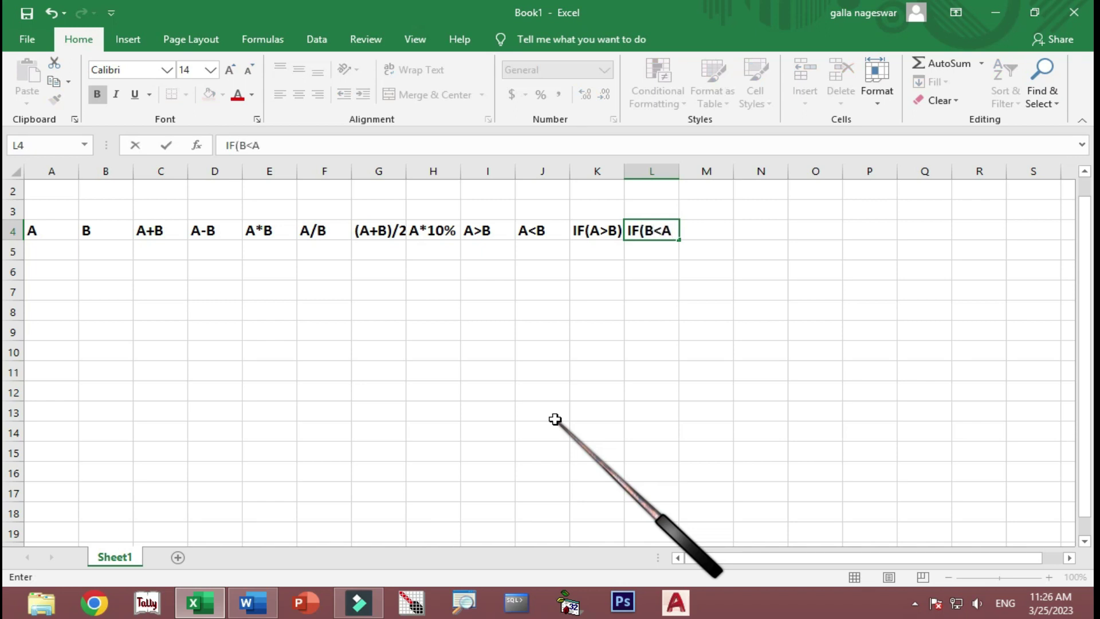
key("Return")
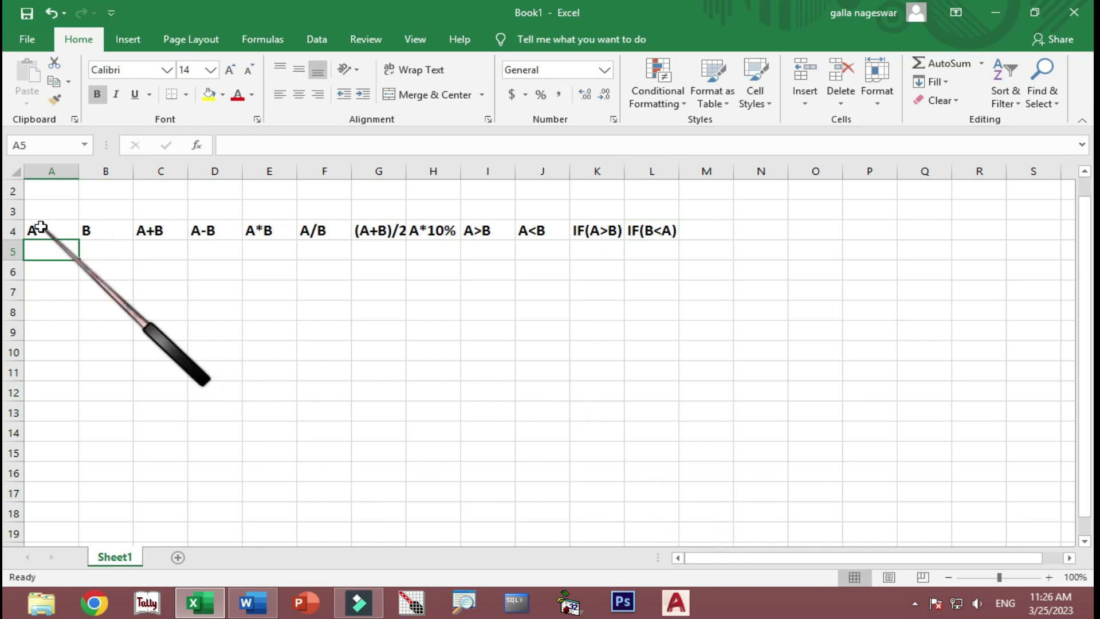
- Select the whole heading row 4 and center its contents horizontally
left_click(14, 229)
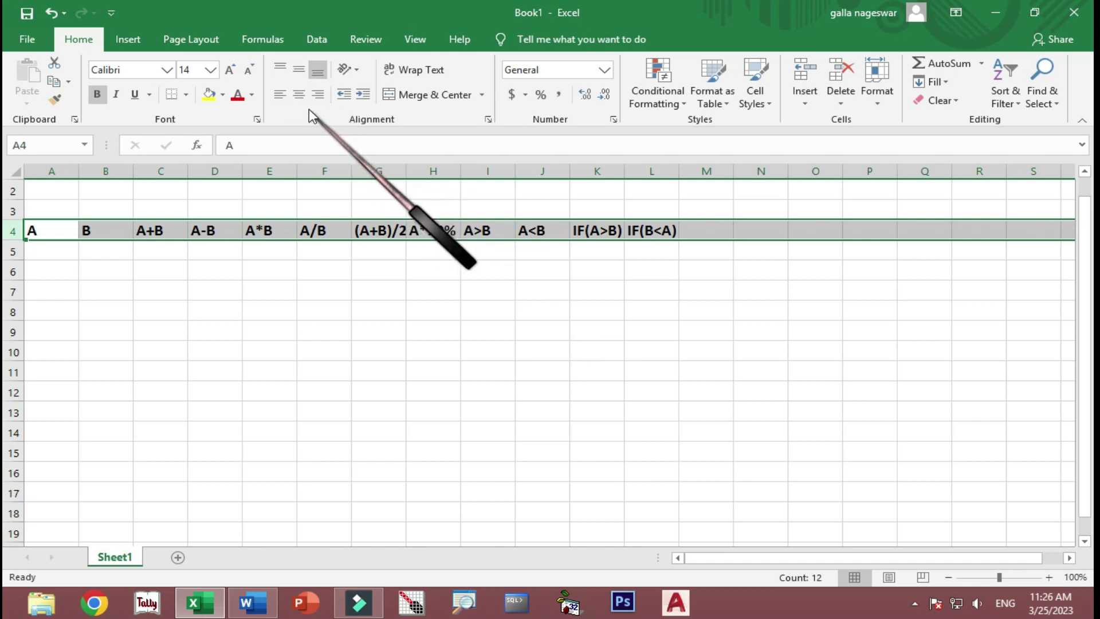
mouse_move(292, 105)
left_mouse_down()
mouse_move(307, 102)
mouse_move(309, 86)
mouse_move(292, 86)
mouse_move(292, 105)
left_mouse_up()
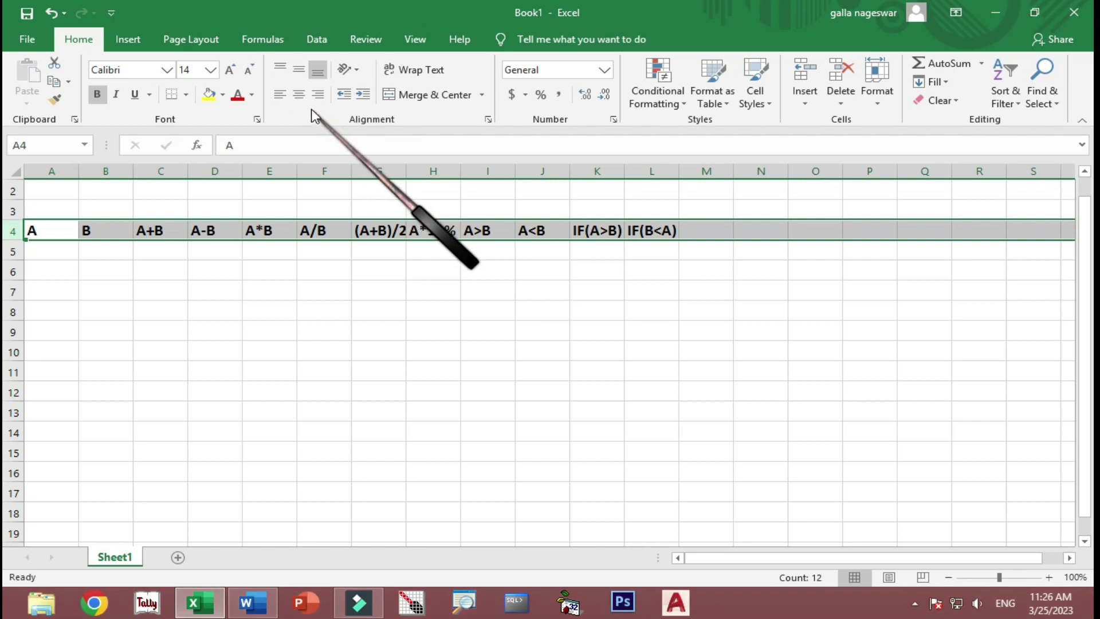
left_click(299, 95)
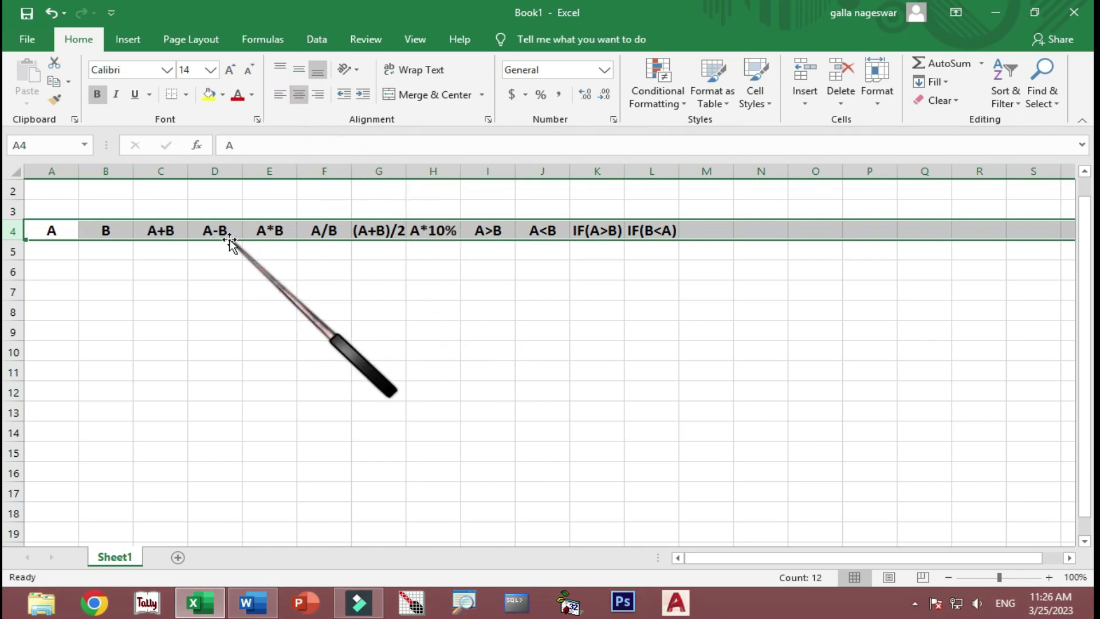
- Enter 100 in cell A5 as the first value under heading A
left_click(290, 229)
left_click(40, 189)
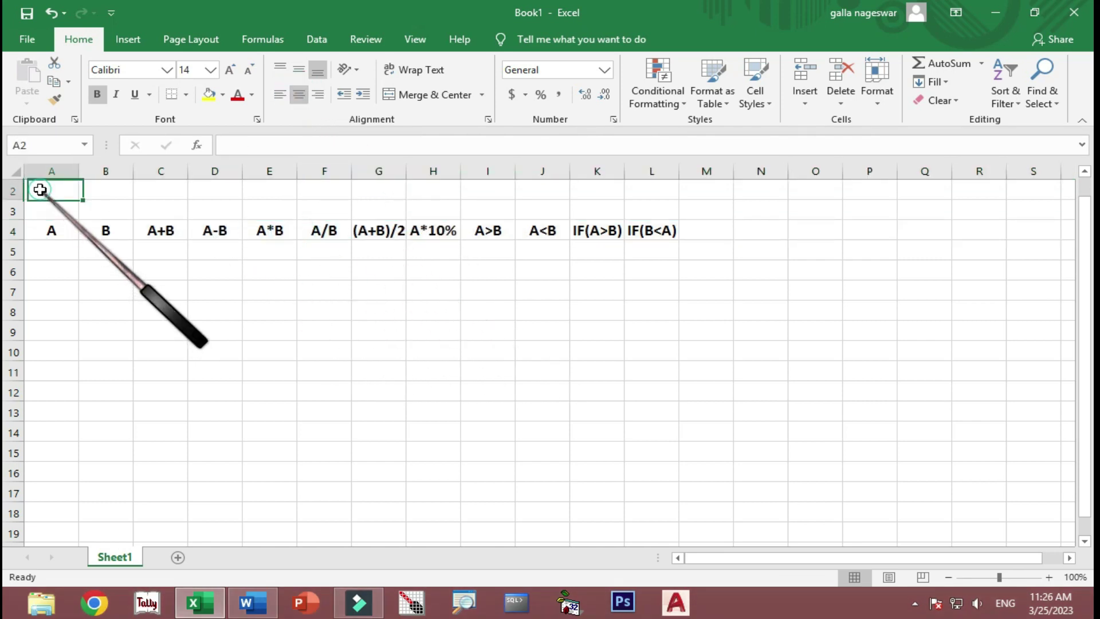
left_click_drag(39, 190, 98, 233)
left_click(62, 253)
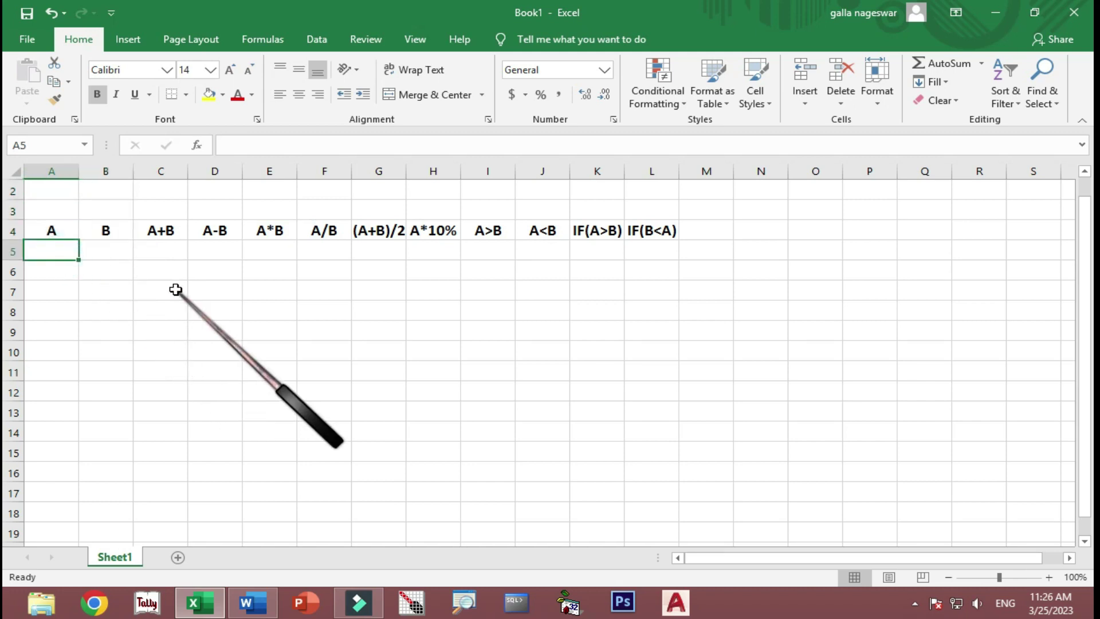
type("10")
key("Return")
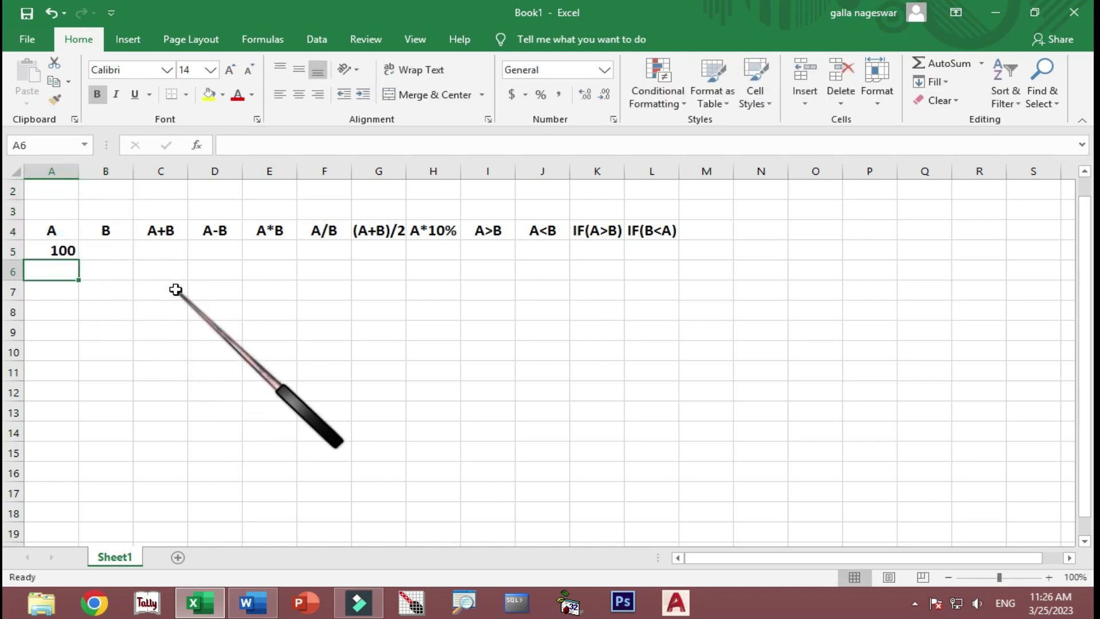
- Try to fill column A downward from the single value in A5, and undo the fill
left_click(49, 251)
left_click_drag(80, 261, 117, 470)
key("ctrl+z")
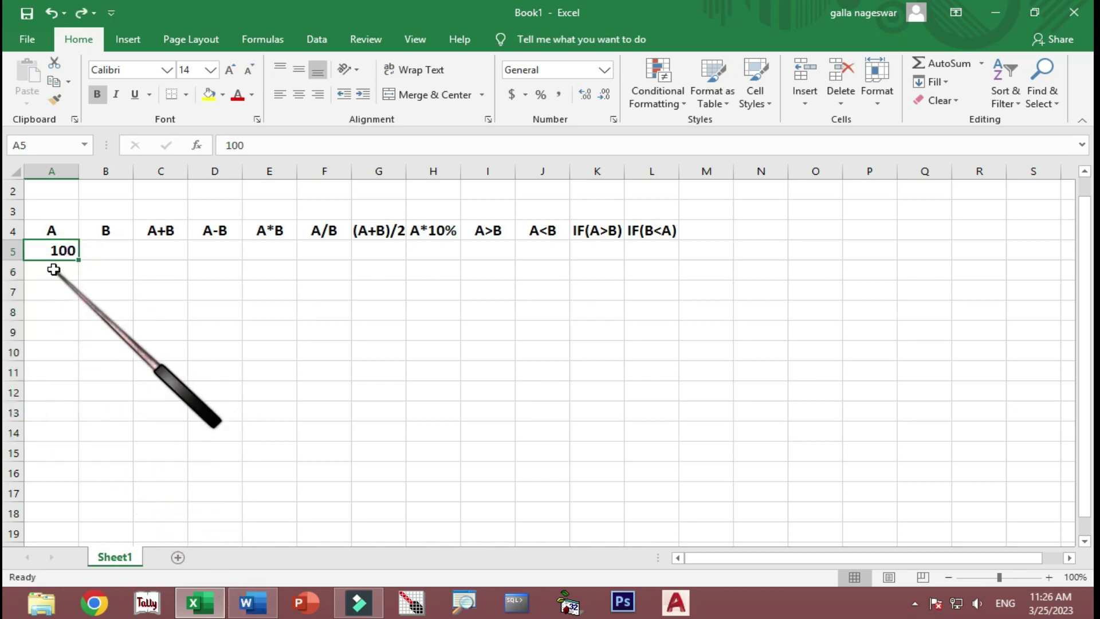
- Enter 200 in cell A6 and extend the series from A5:A6 down to A14
left_click(55, 270)
type("200")
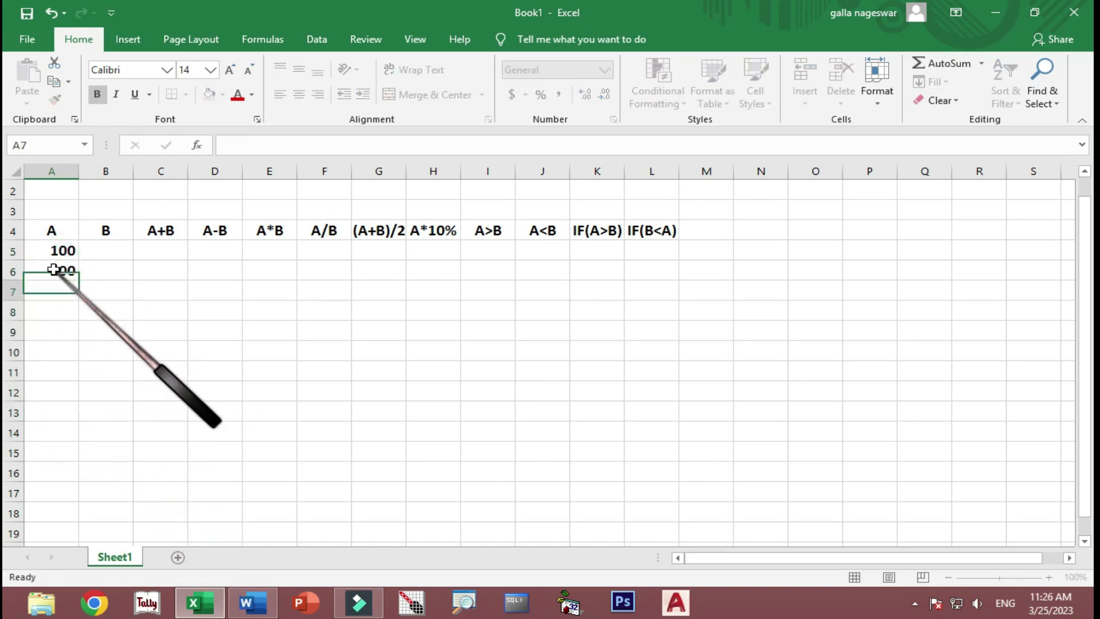
left_click_drag(54, 253, 55, 273)
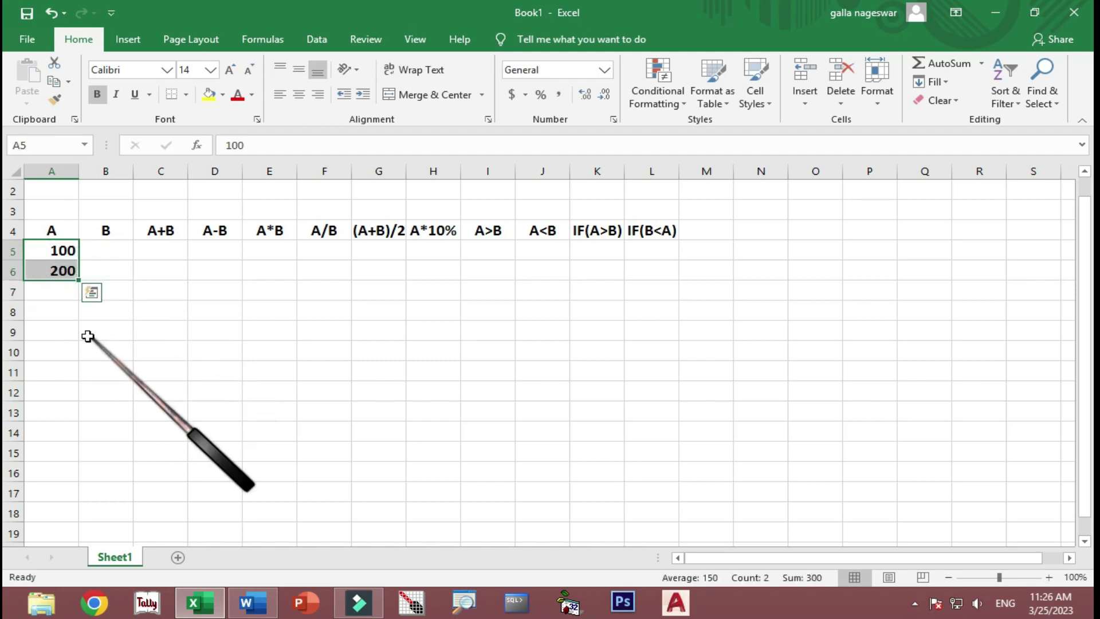
mouse_move(27, 281)
left_mouse_down()
mouse_move(76, 279)
mouse_move(79, 241)
mouse_move(17, 235)
mouse_move(30, 285)
left_mouse_up()
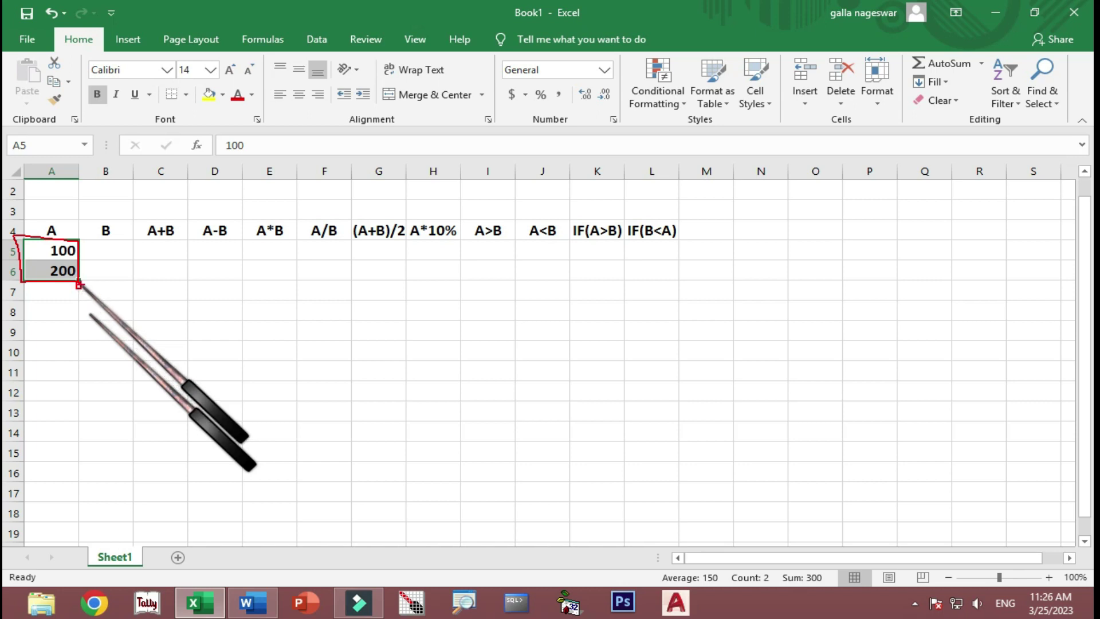
left_click_drag(79, 285, 87, 435)
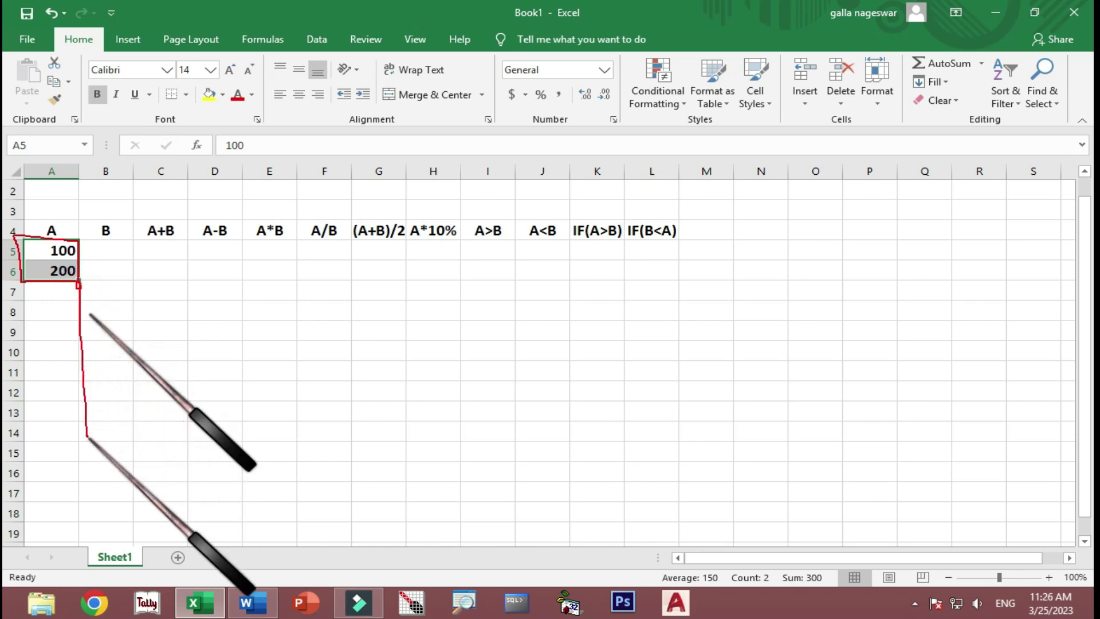
key("Escape")
left_click_drag(78, 282, 75, 434)
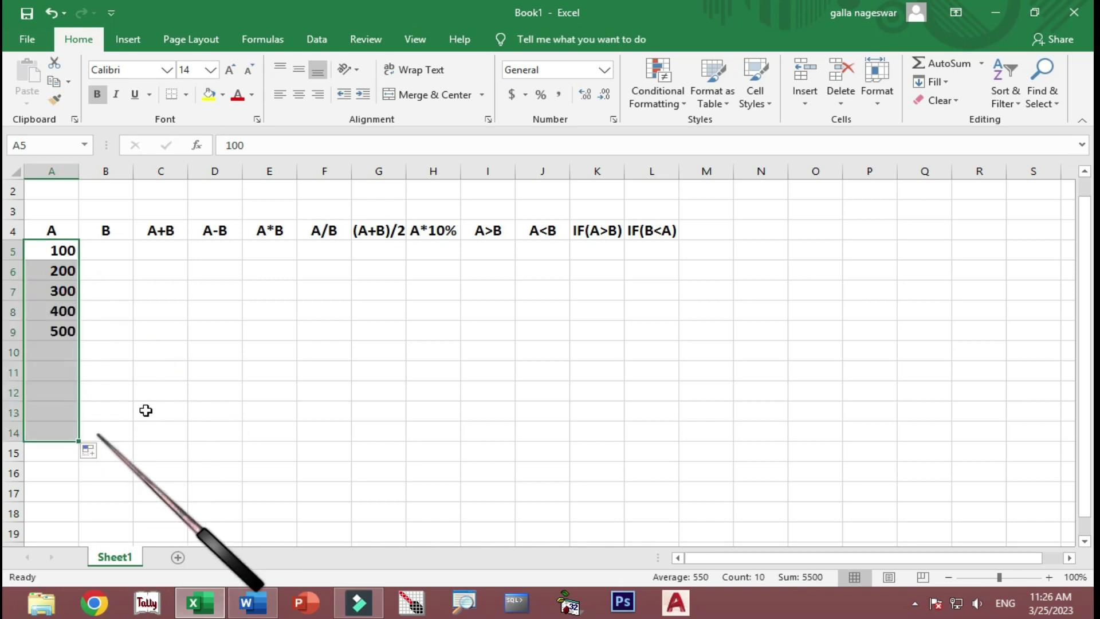
- Enter 10 in cell B5 and 20 in cell B6, and select both cells
left_click(101, 251)
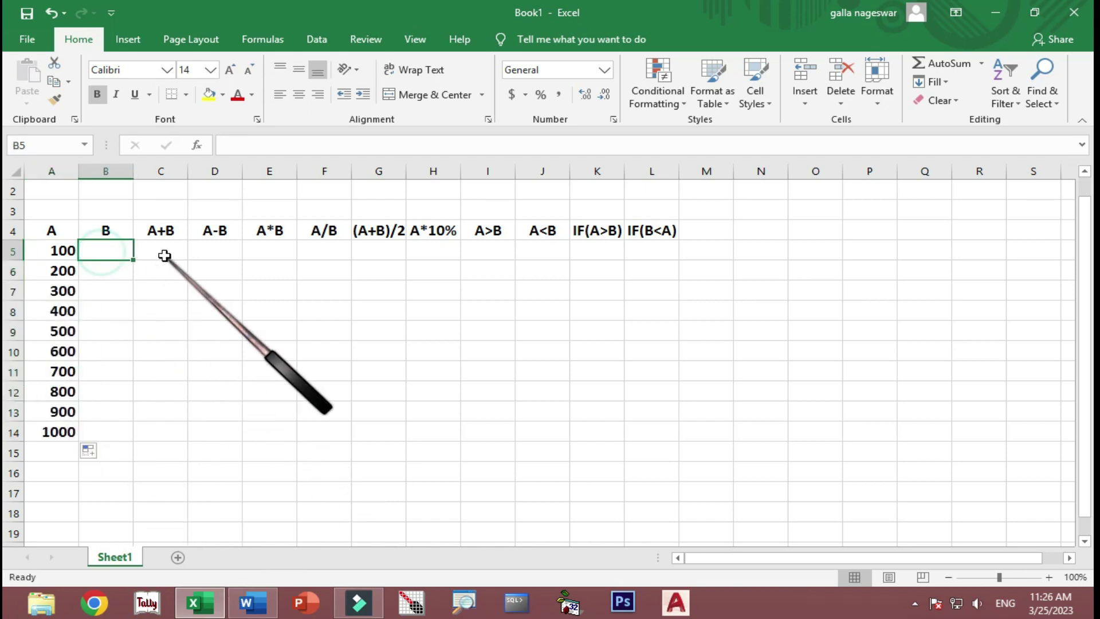
type("10")
key("Return")
type("20")
key("Return")
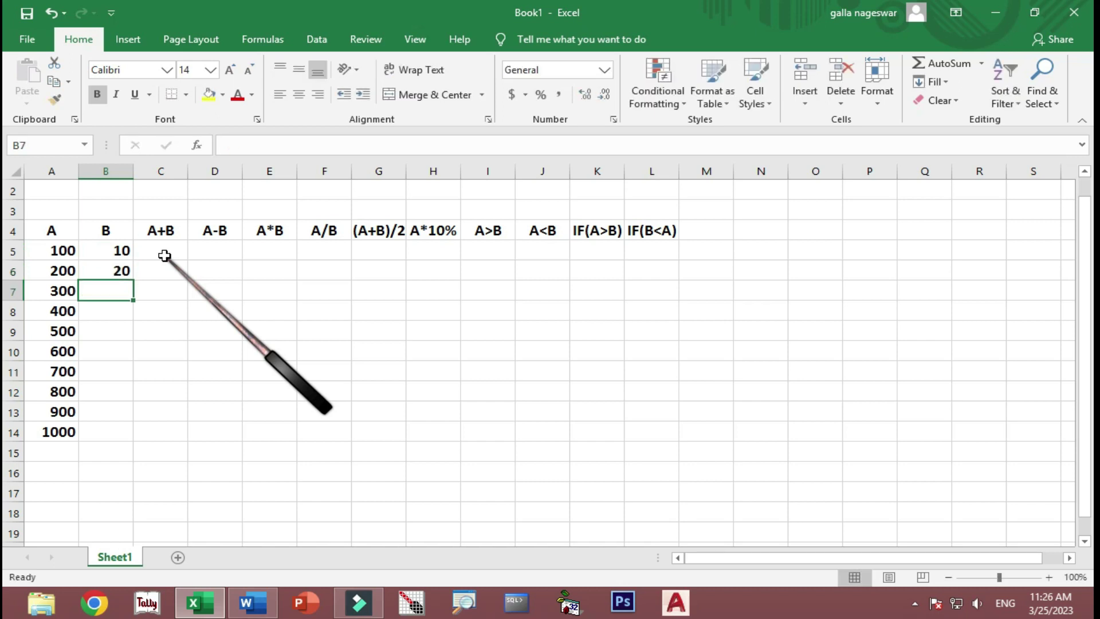
left_click_drag(125, 257, 121, 273)
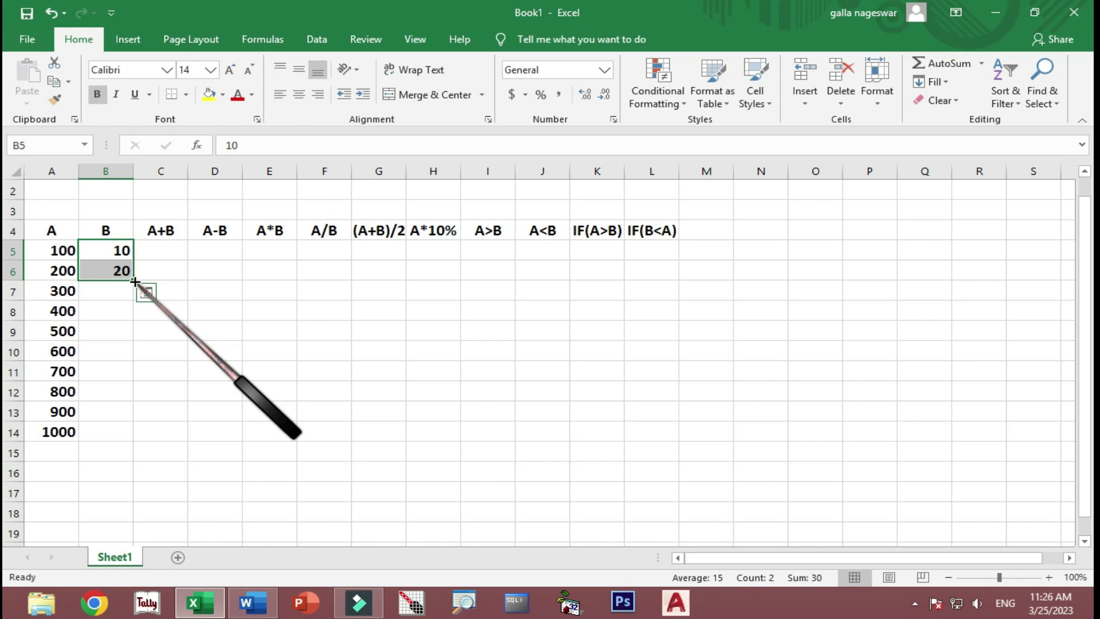
- Insert a text box reading DOUBLE CLICK beside the column B values
left_click(125, 41)
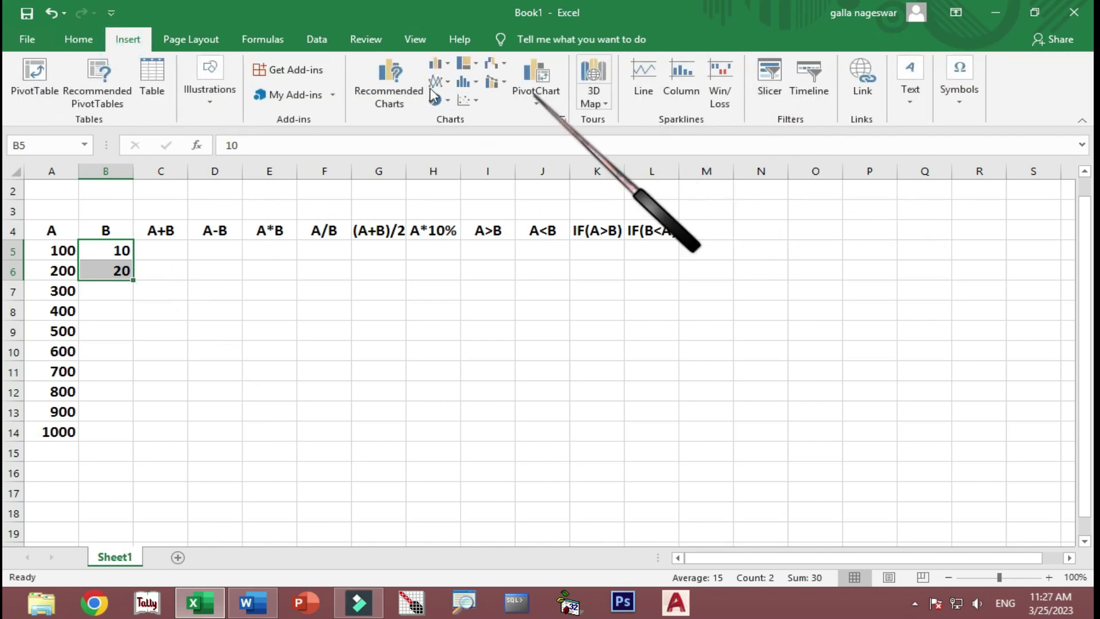
left_click(910, 100)
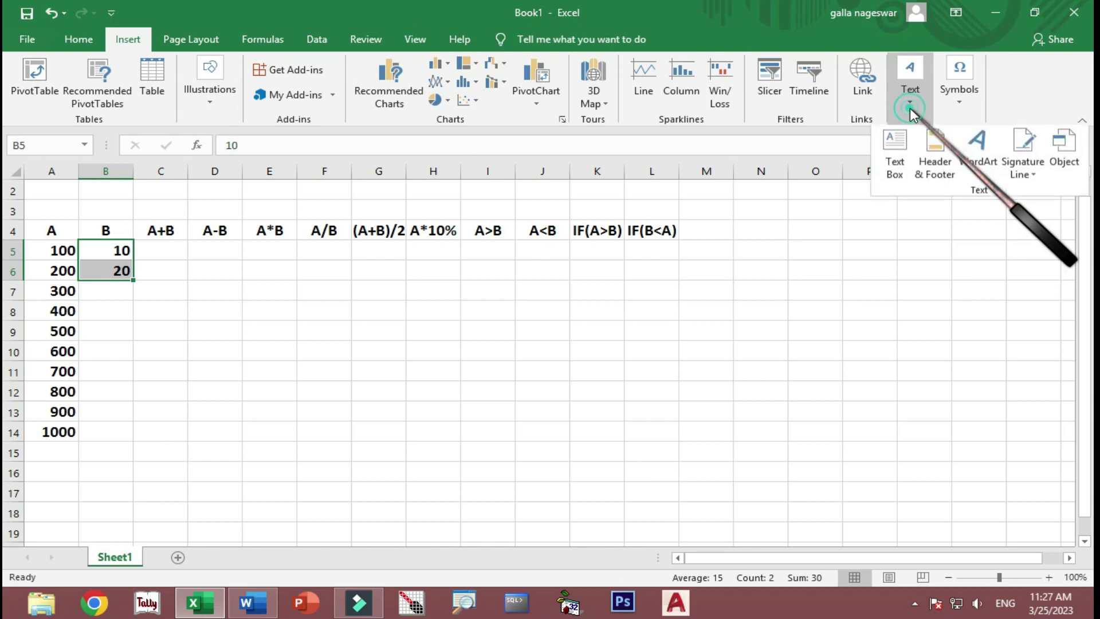
left_click(896, 143)
mouse_move(156, 260)
left_mouse_down()
mouse_move(246, 297)
mouse_move(410, 310)
left_mouse_up()
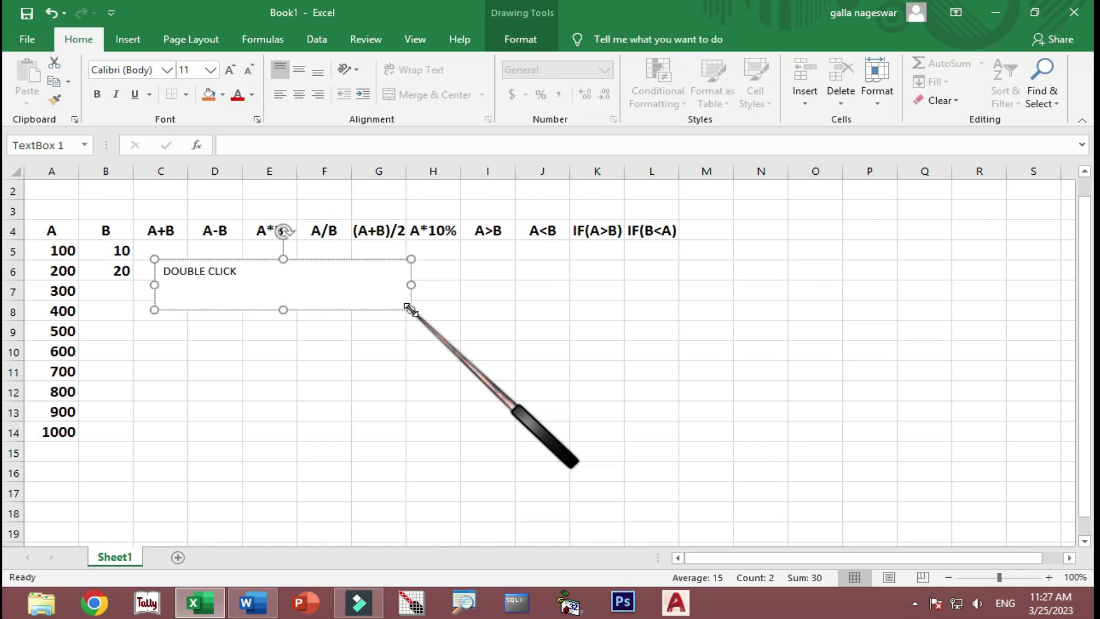
left_click(177, 332)
- Extend the series in B5:B6 down to B14 to match column A
left_click_drag(119, 254, 122, 273)
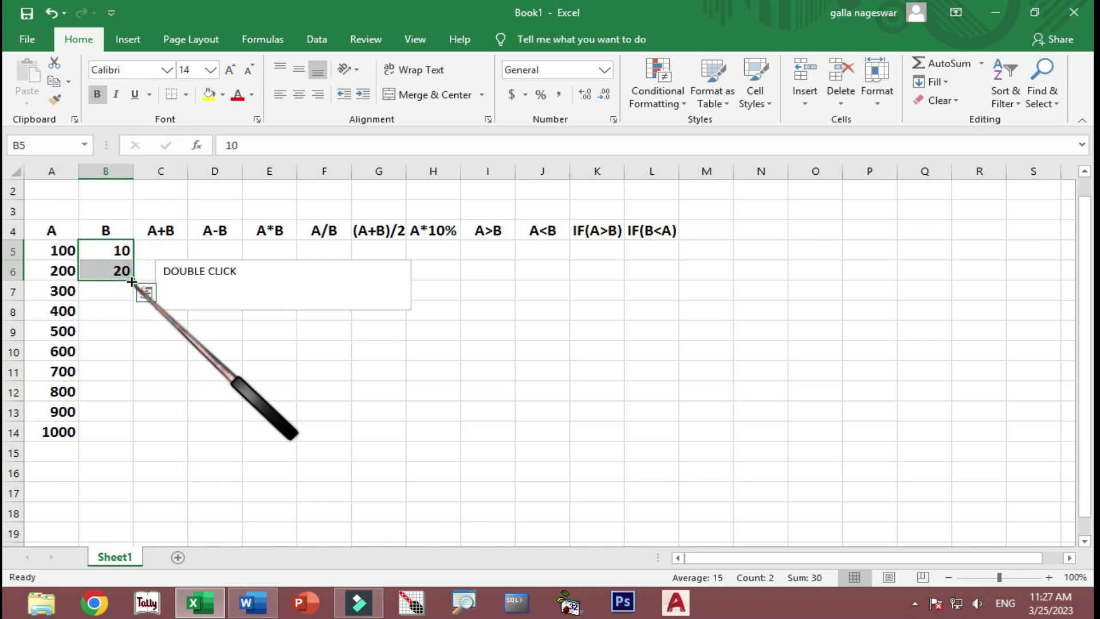
double_click(133, 281)
- Enter the formula =A5+B5 in cell C5 and fill it down to C14
left_click(162, 253)
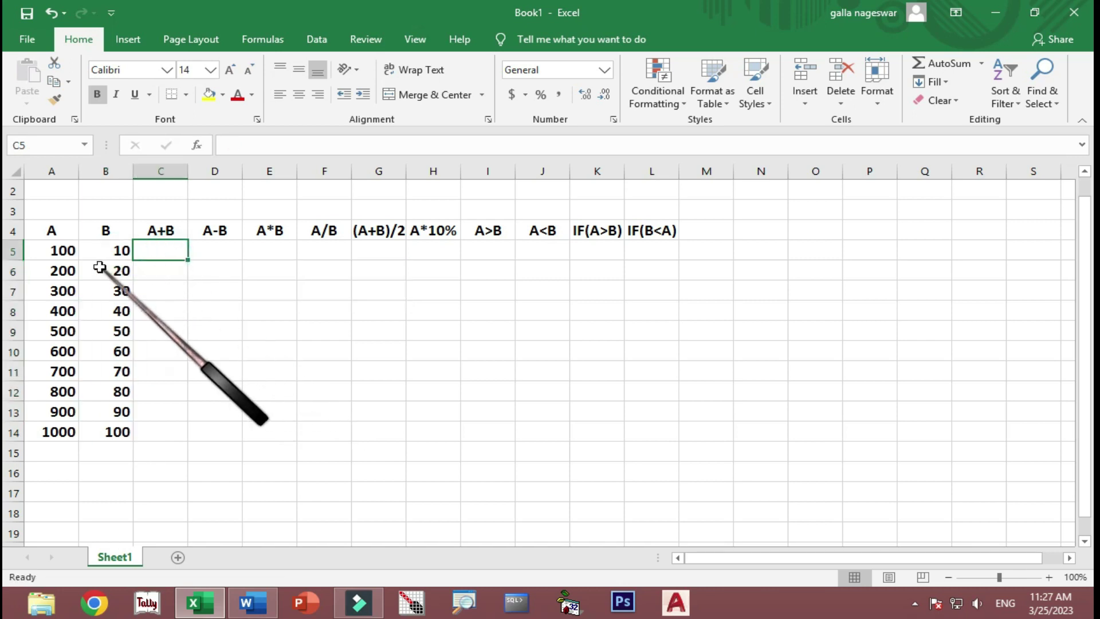
type("=")
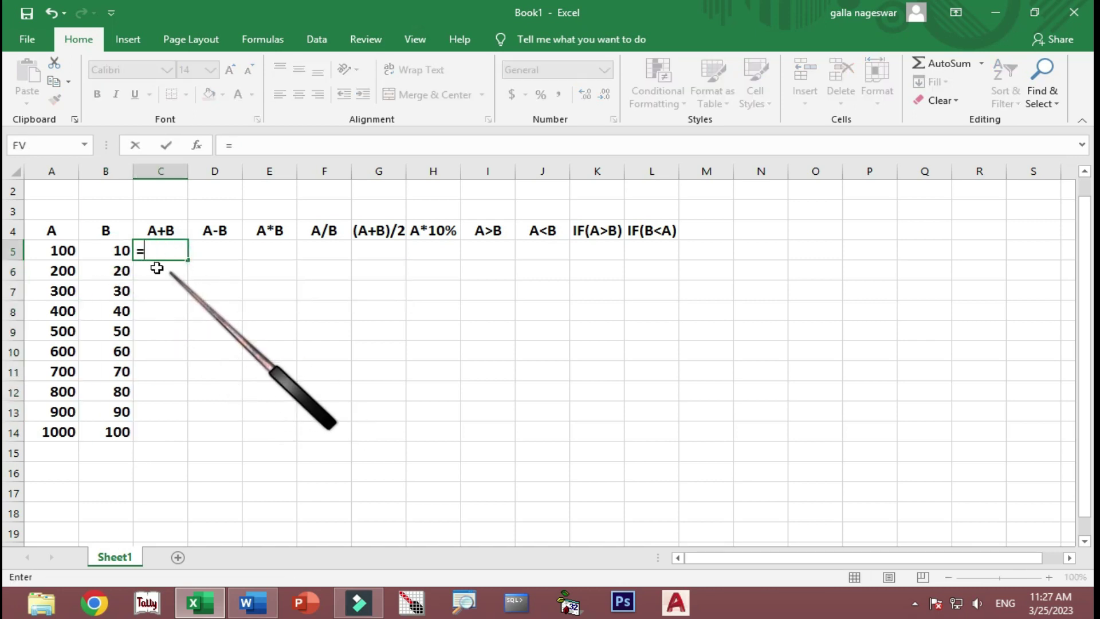
left_click(64, 252)
type("+")
left_click(121, 252)
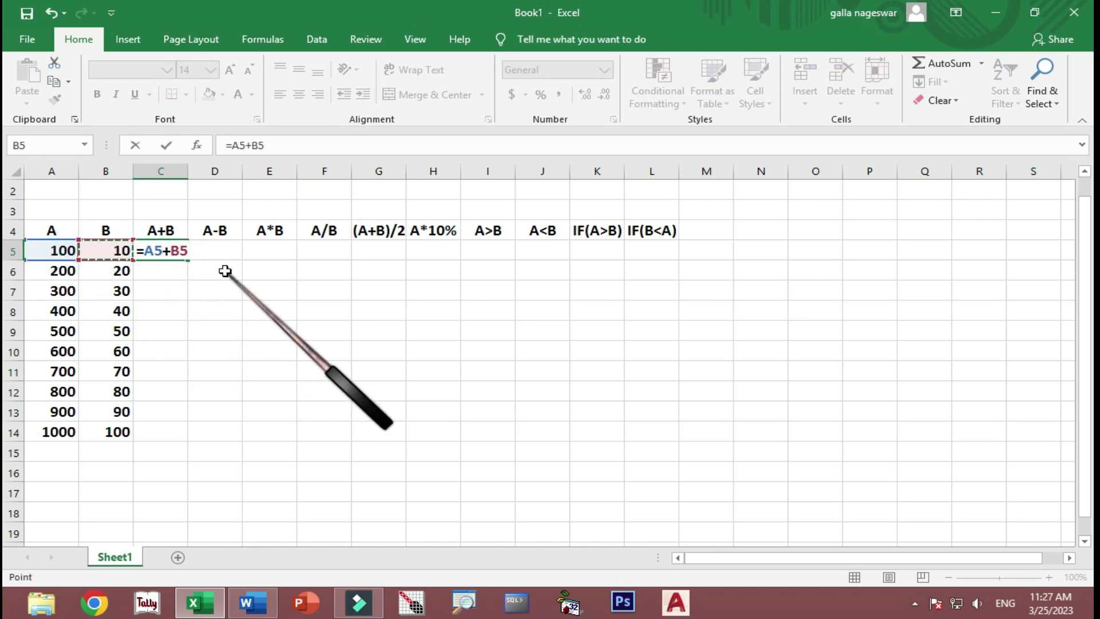
key("Return")
left_click(177, 250)
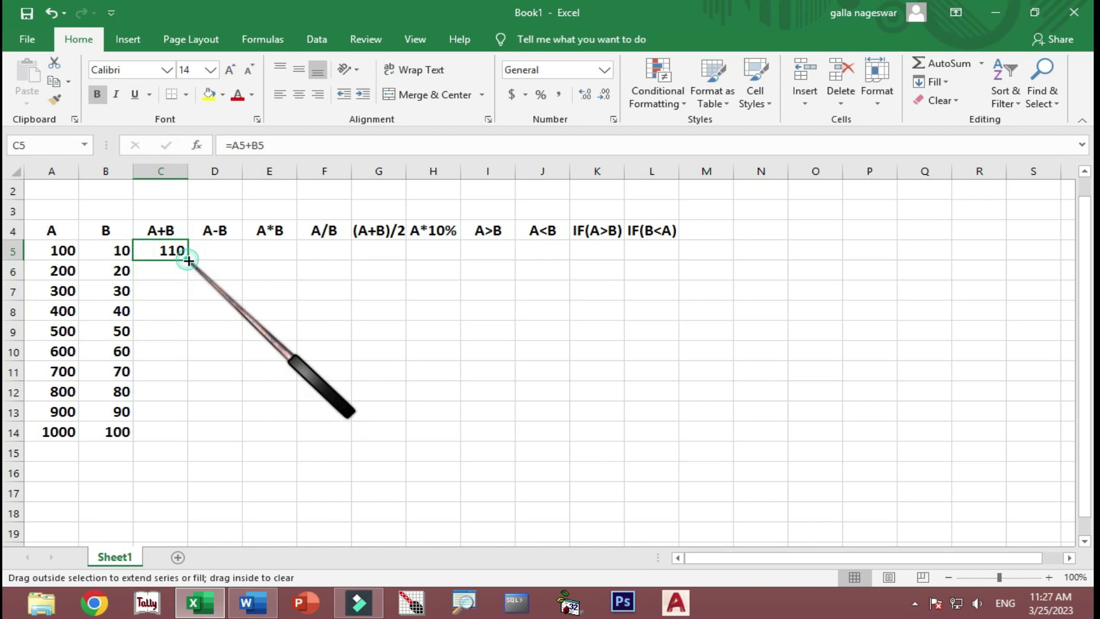
double_click(189, 261)
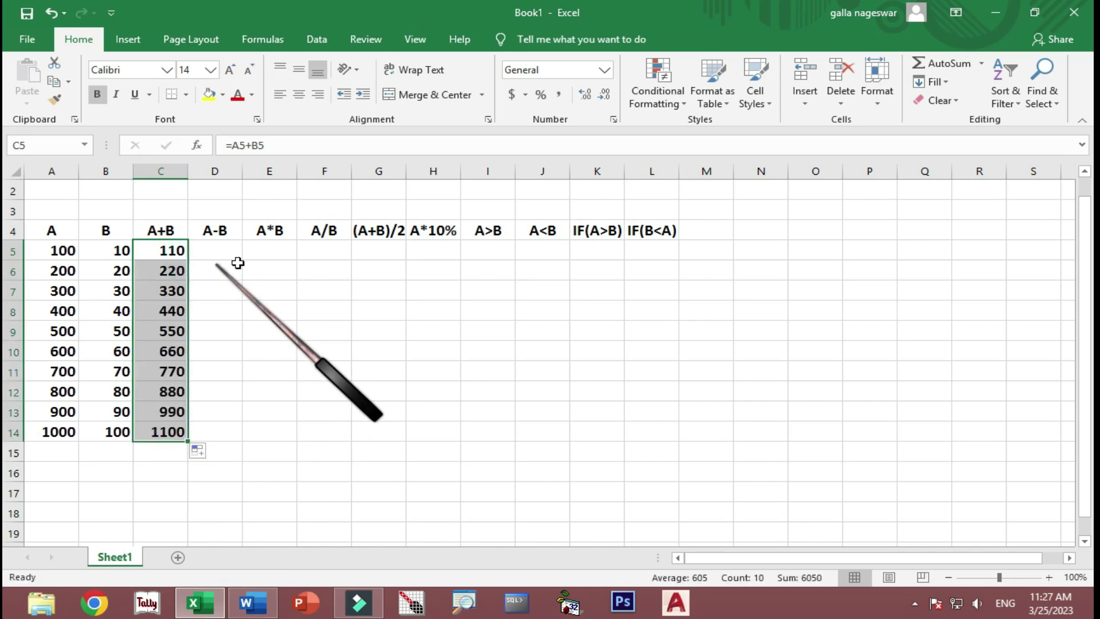
- Enter the formula =A5-B5 in cell D5 and fill it down to D14
left_click(221, 252)
type("=")
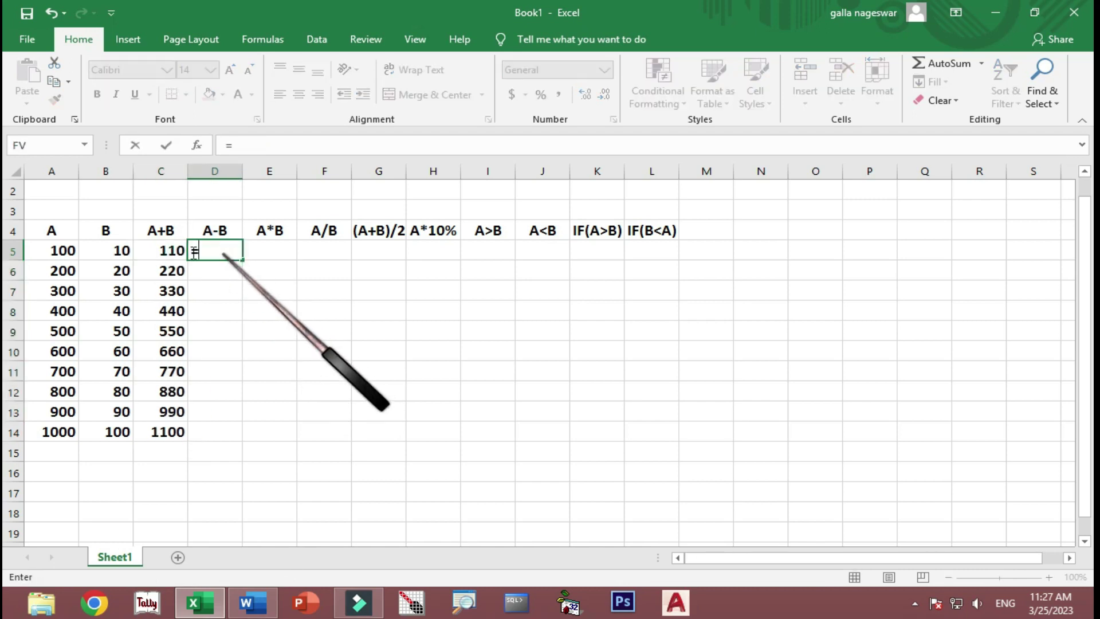
left_click(69, 249)
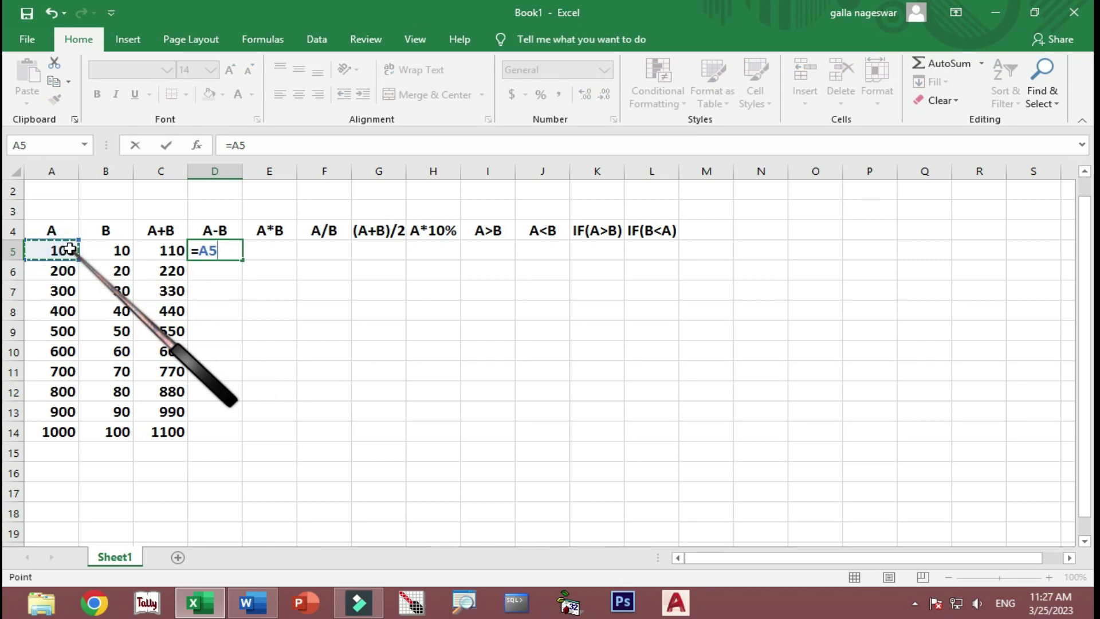
type("-")
left_click(107, 252)
key("Return")
left_click(225, 250)
double_click(241, 263)
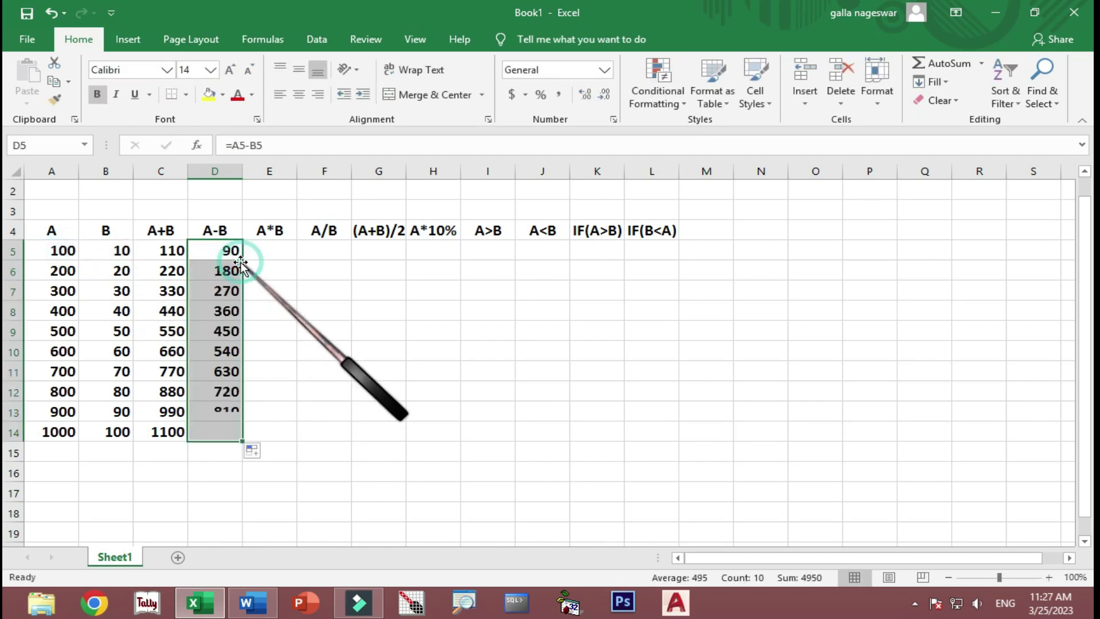
- Enter the formula =A5*B5 in cell E5 and fill it down to E14
left_click(265, 254)
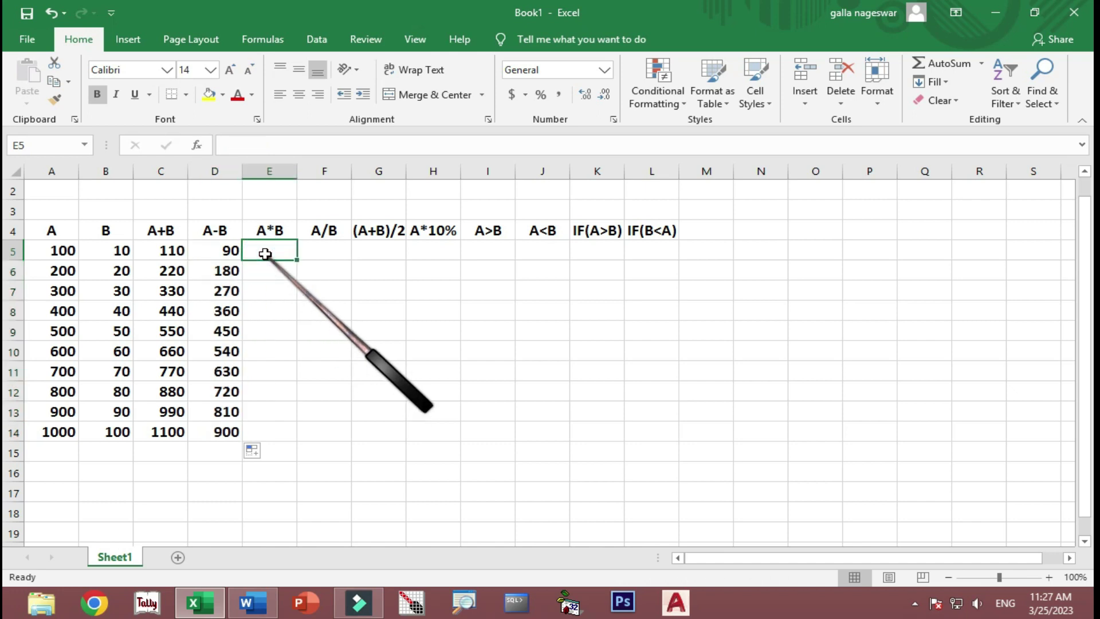
type("=")
left_click(68, 251)
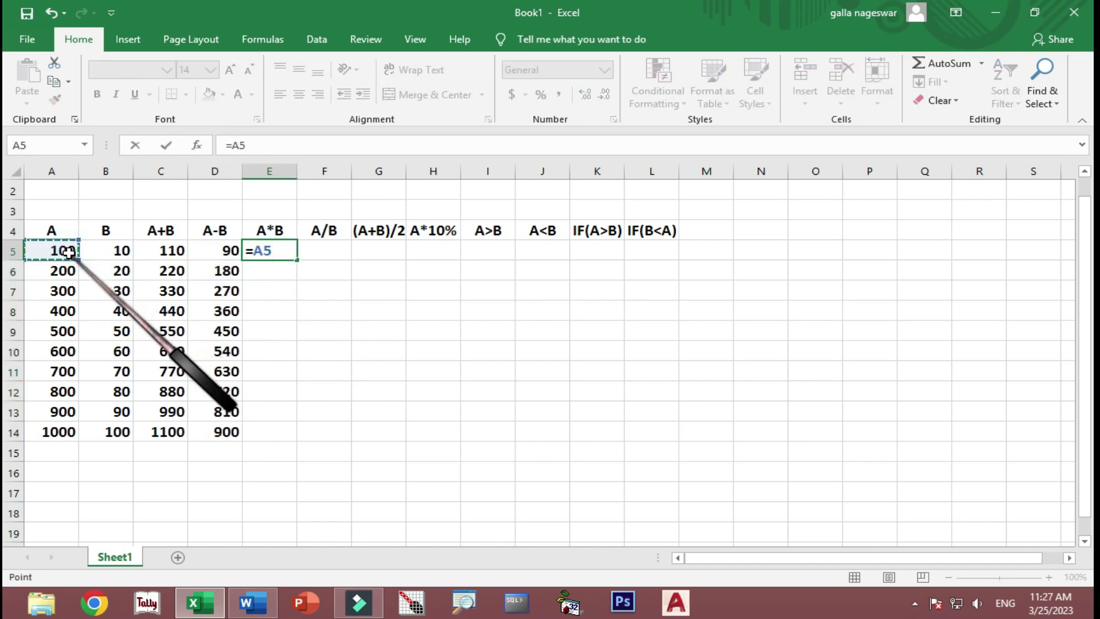
type("*")
left_click(113, 253)
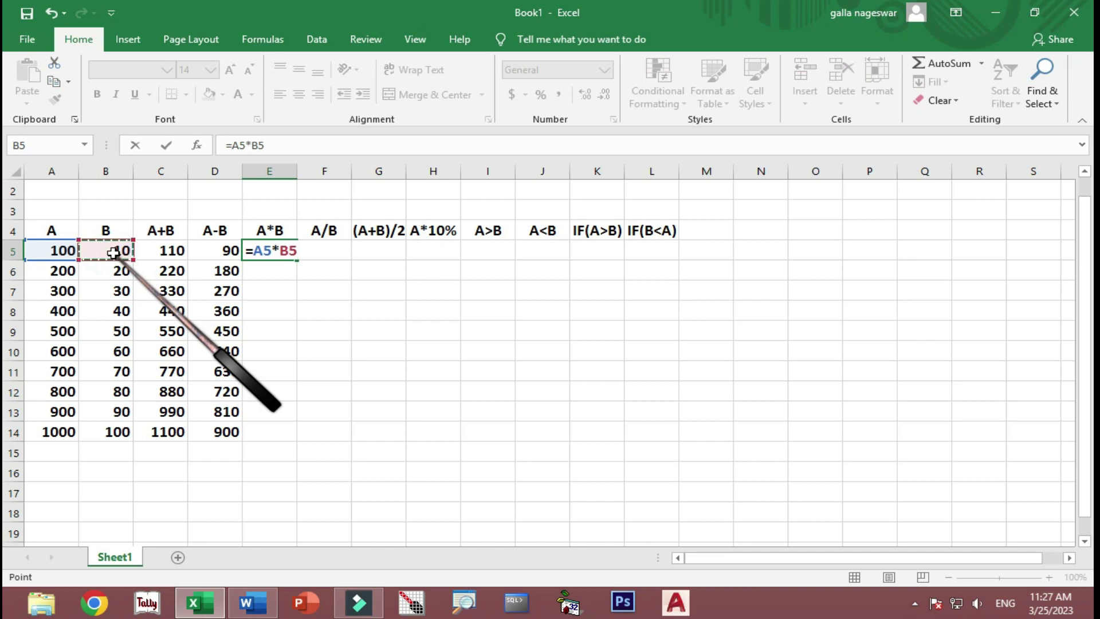
key("Return")
left_click(289, 255)
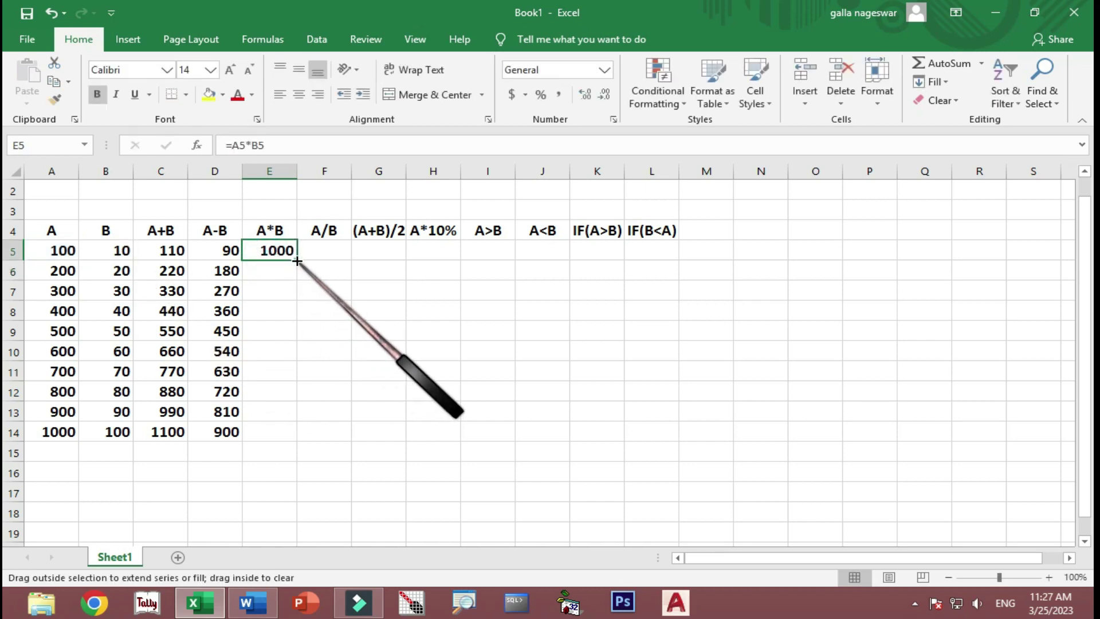
double_click(298, 261)
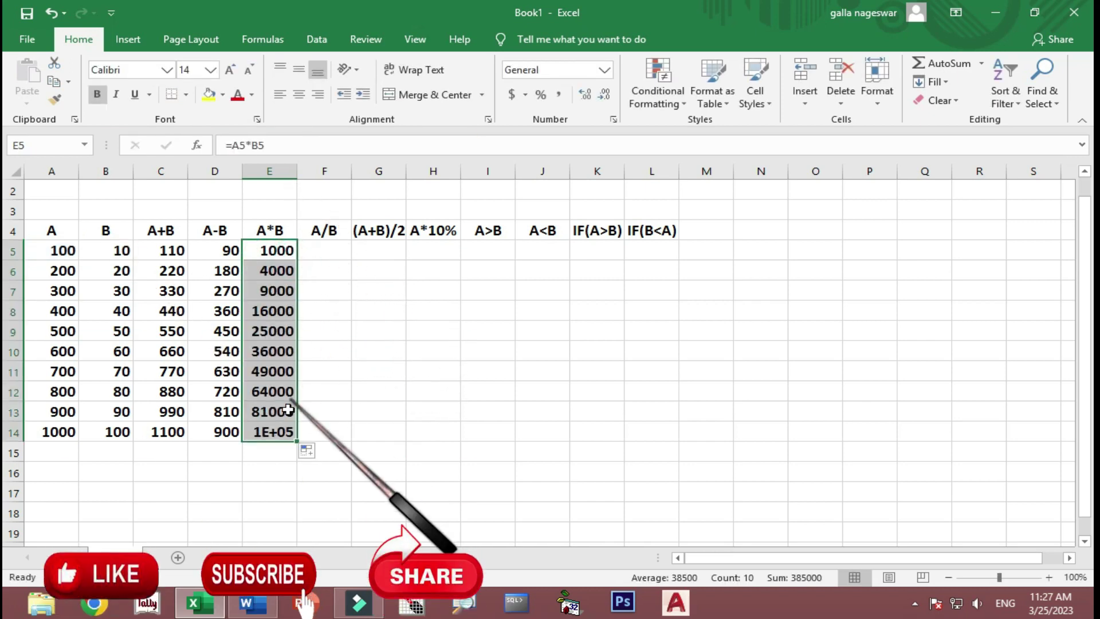
- Narrow column E, and apply AutoFit Column Width to the A*B values in E5:E14
left_click_drag(296, 171, 274, 228)
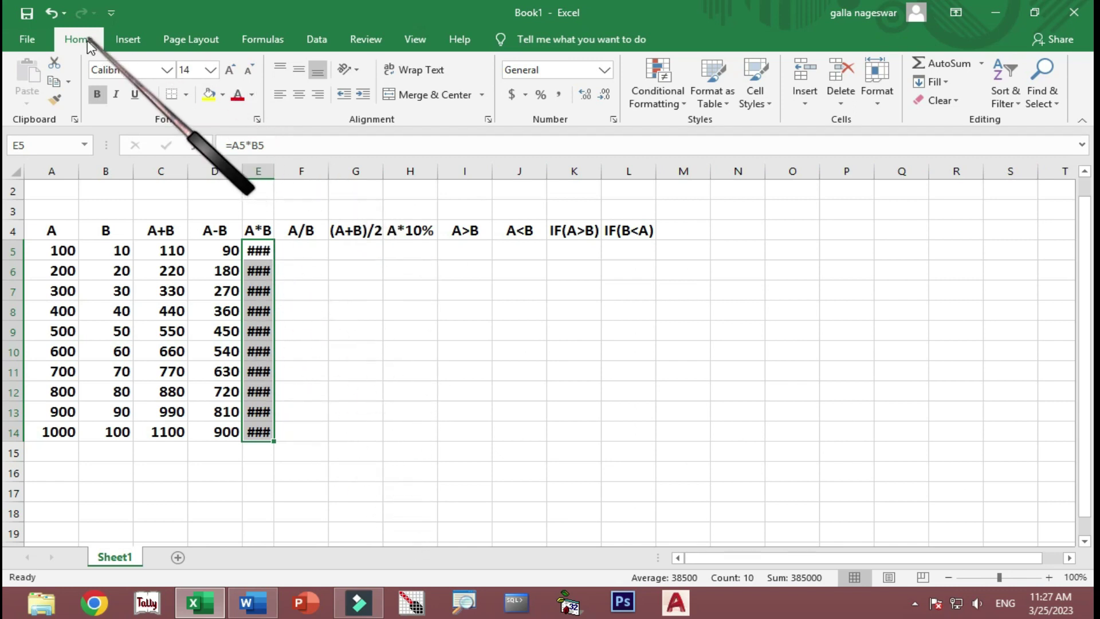
mouse_move(875, 117)
left_mouse_down()
mouse_move(893, 115)
mouse_move(893, 63)
mouse_move(866, 49)
mouse_move(858, 113)
mouse_move(883, 107)
left_mouse_up()
key("Escape")
left_click(879, 108)
left_click(886, 209)
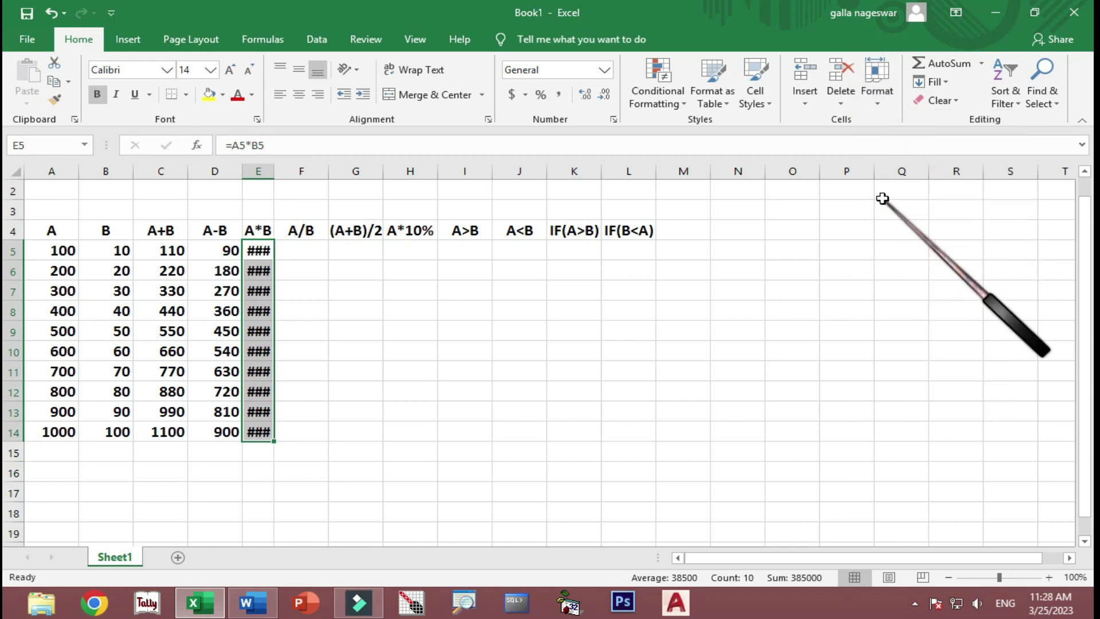
left_click(881, 103)
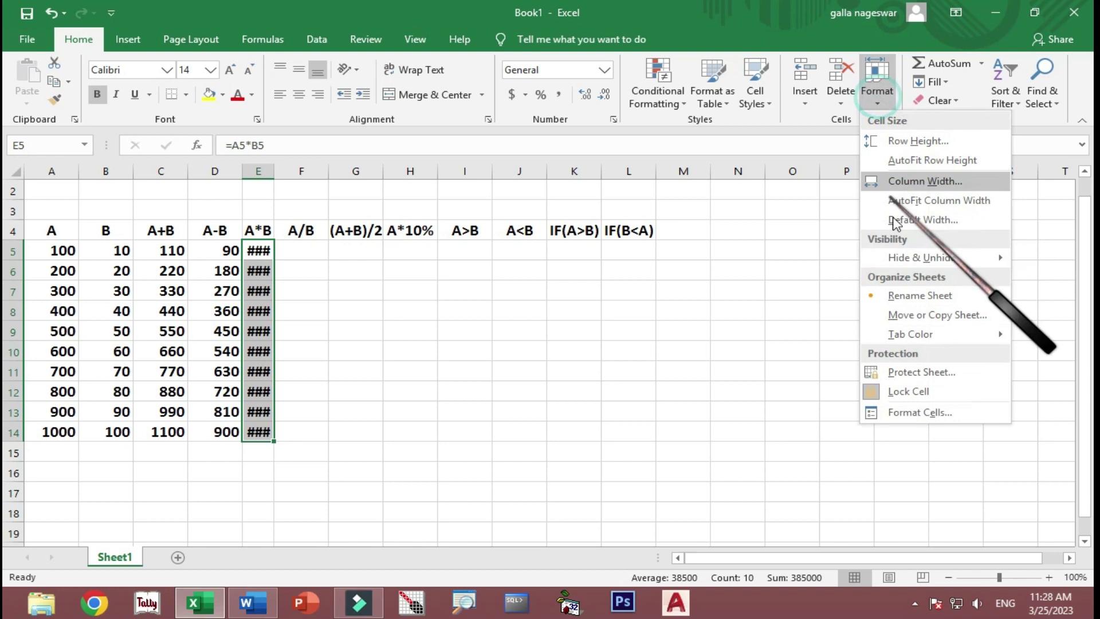
left_click(941, 200)
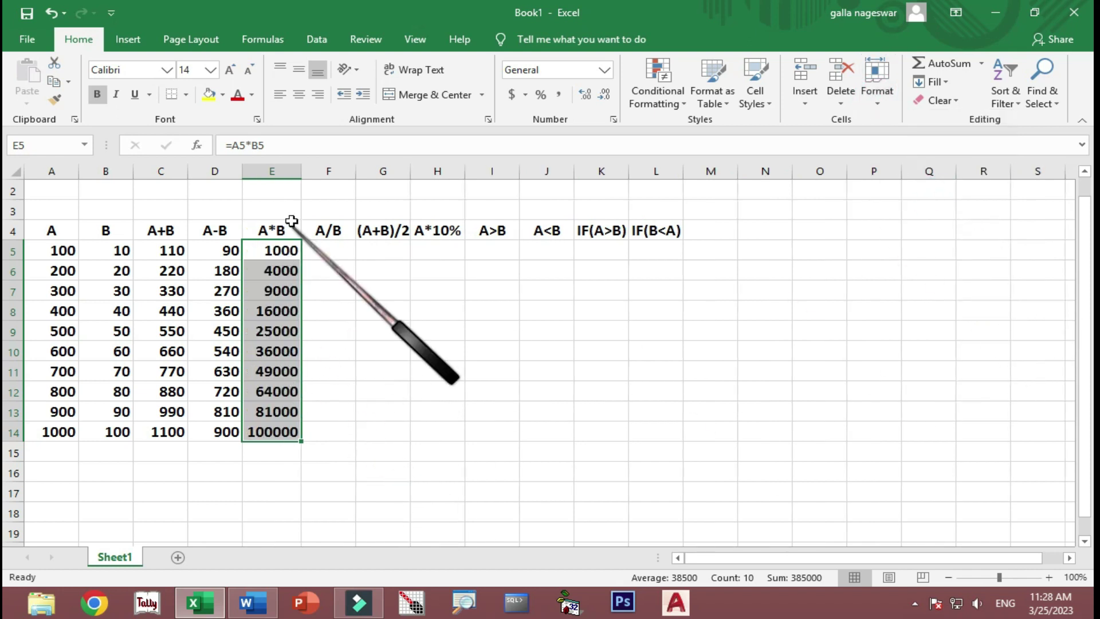
- Enter the formula =A5/B5 in cell F5 and fill it down to F14
left_click(338, 251)
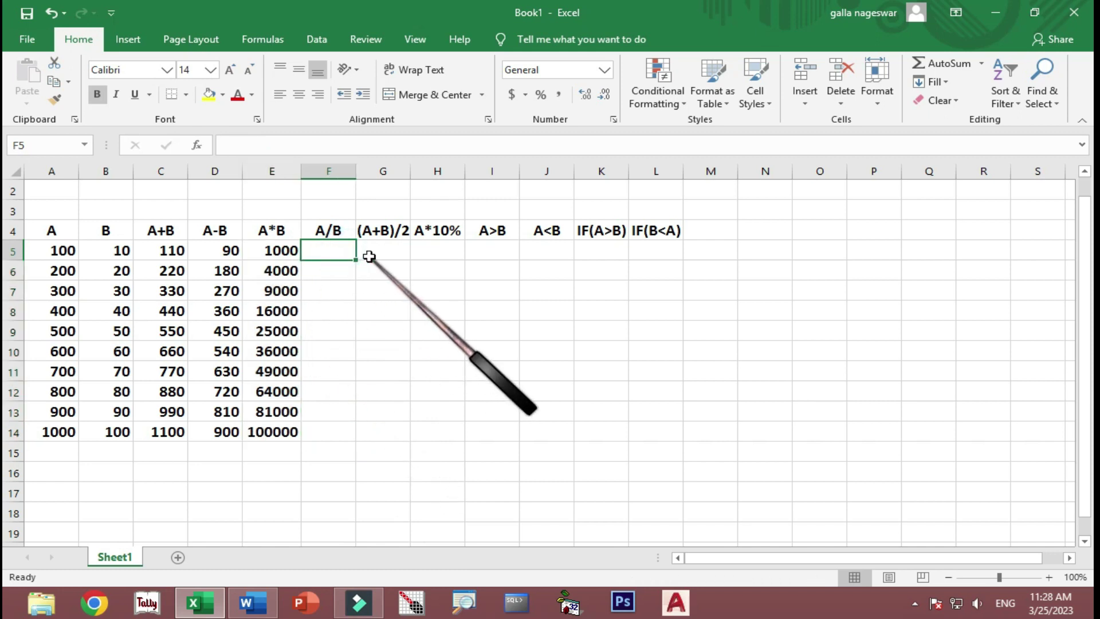
type("=")
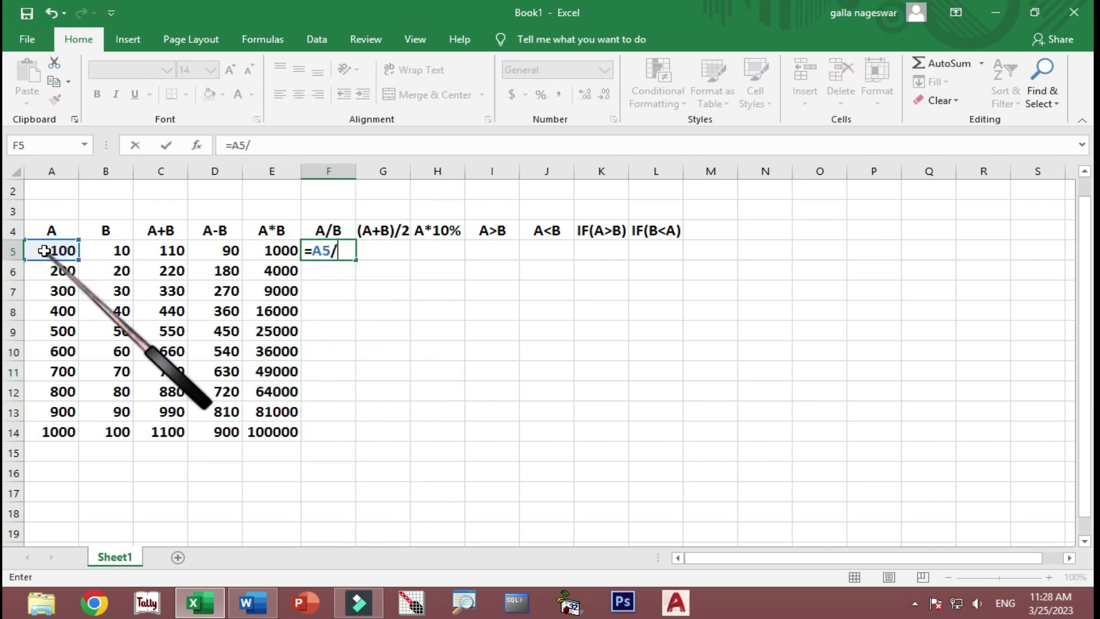
left_click(117, 251)
key("Return")
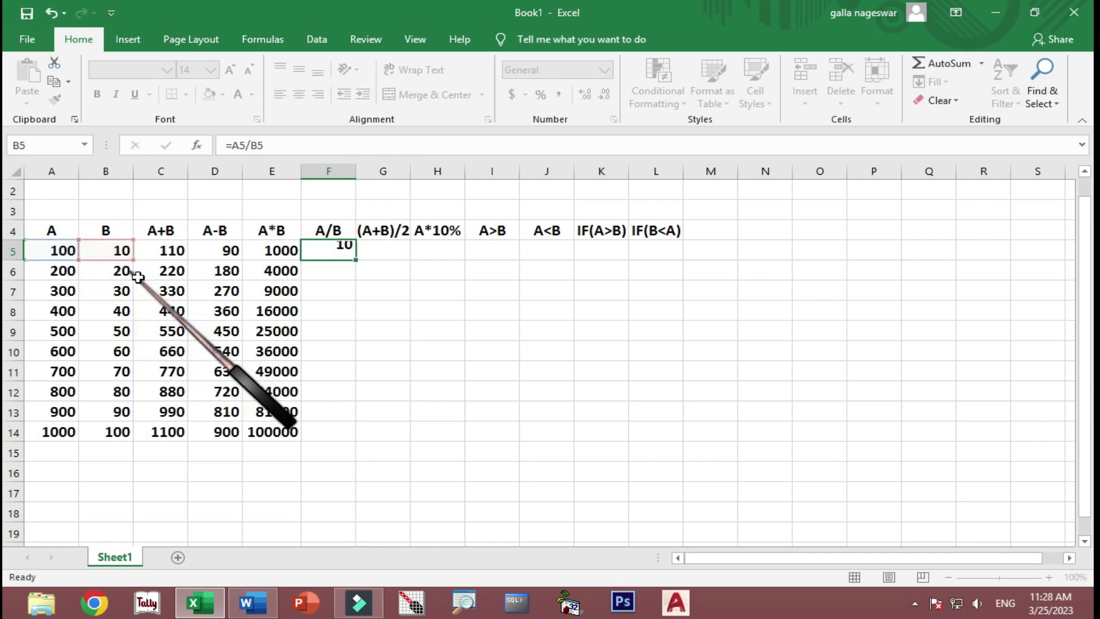
left_click(326, 249)
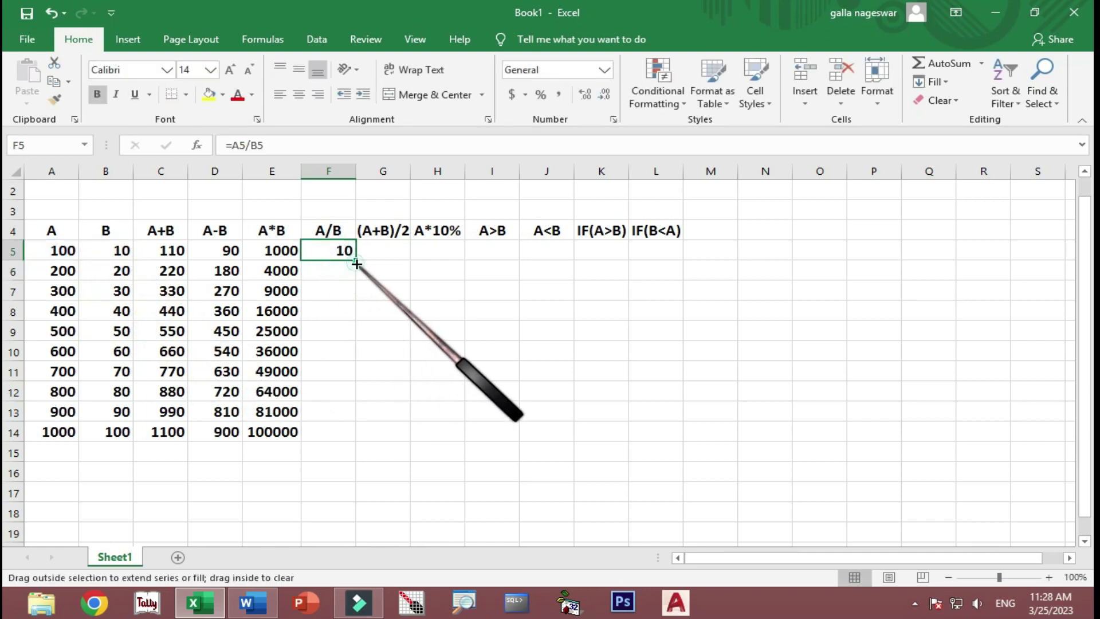
double_click(356, 264)
- Enter the formula =A5+B5/2 in cell G5 and fill it down to G14
left_click(384, 254)
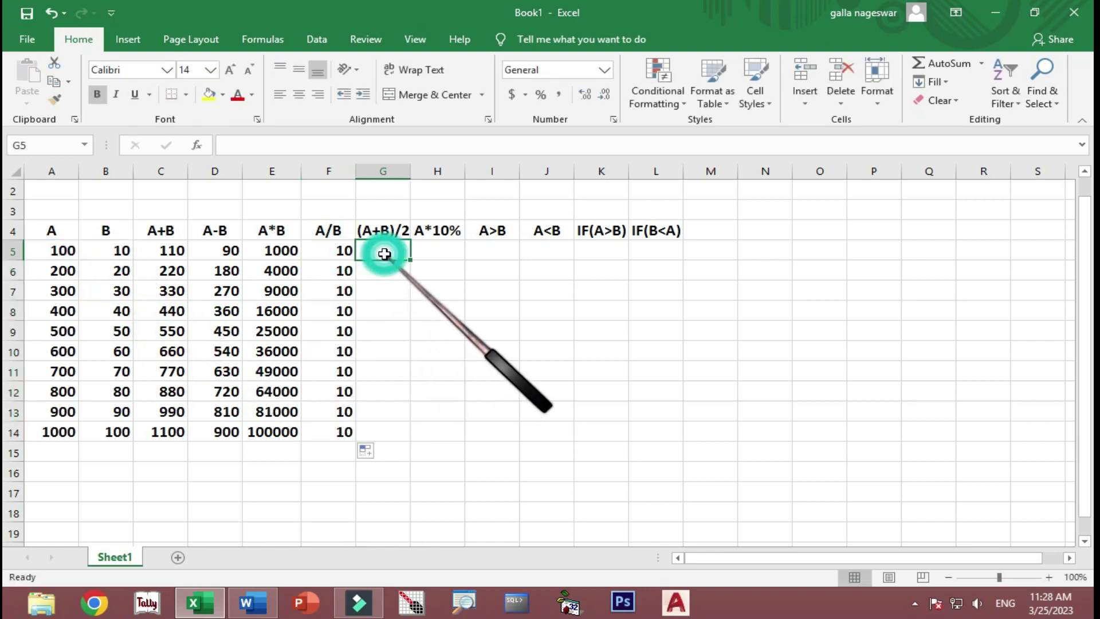
type("=")
left_click(59, 251)
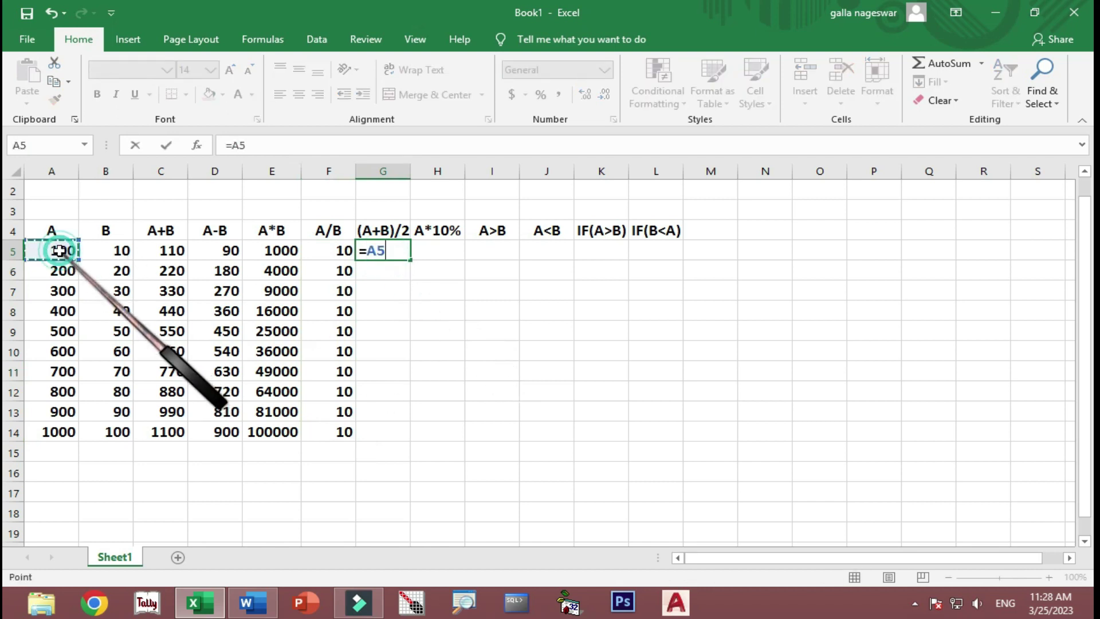
type("+")
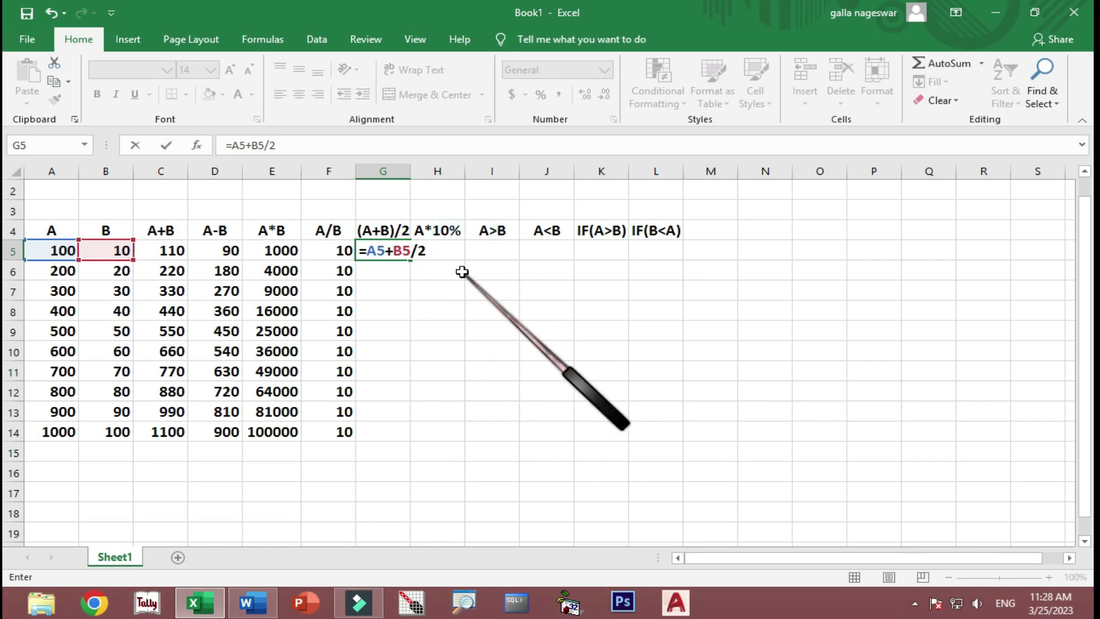
key("Return")
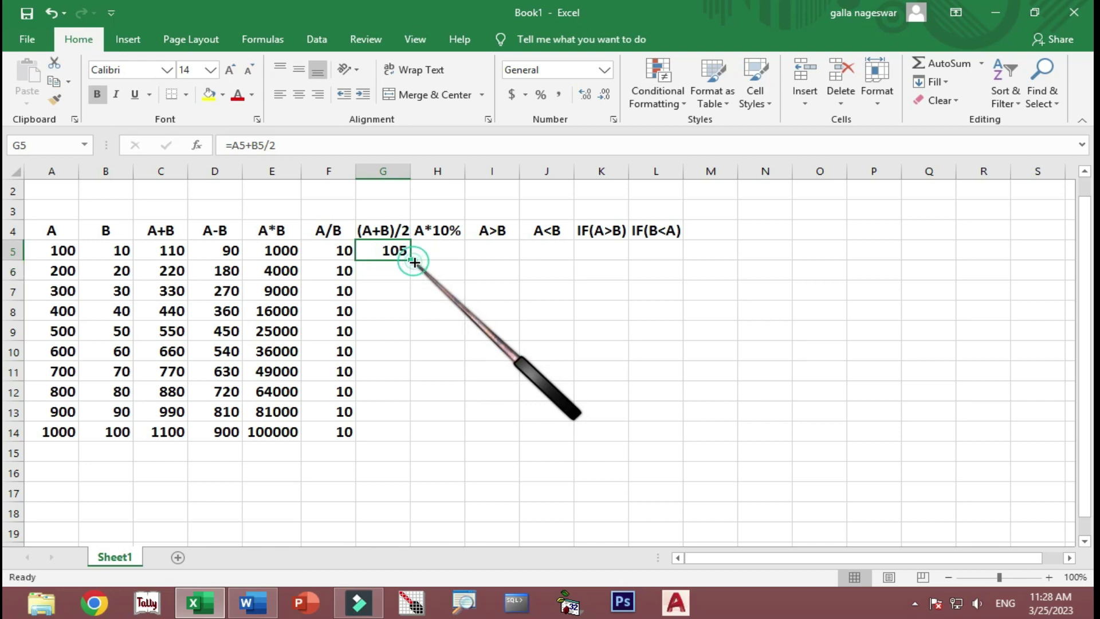
double_click(414, 262)
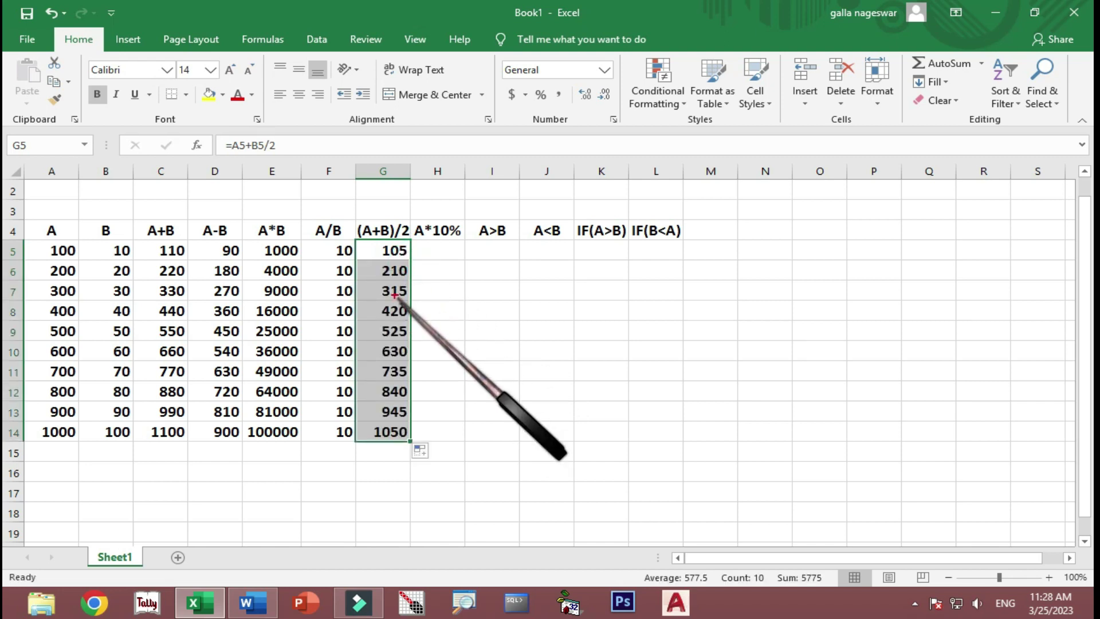
left_click_drag(422, 264, 383, 369)
left_click_drag(378, 257, 429, 361)
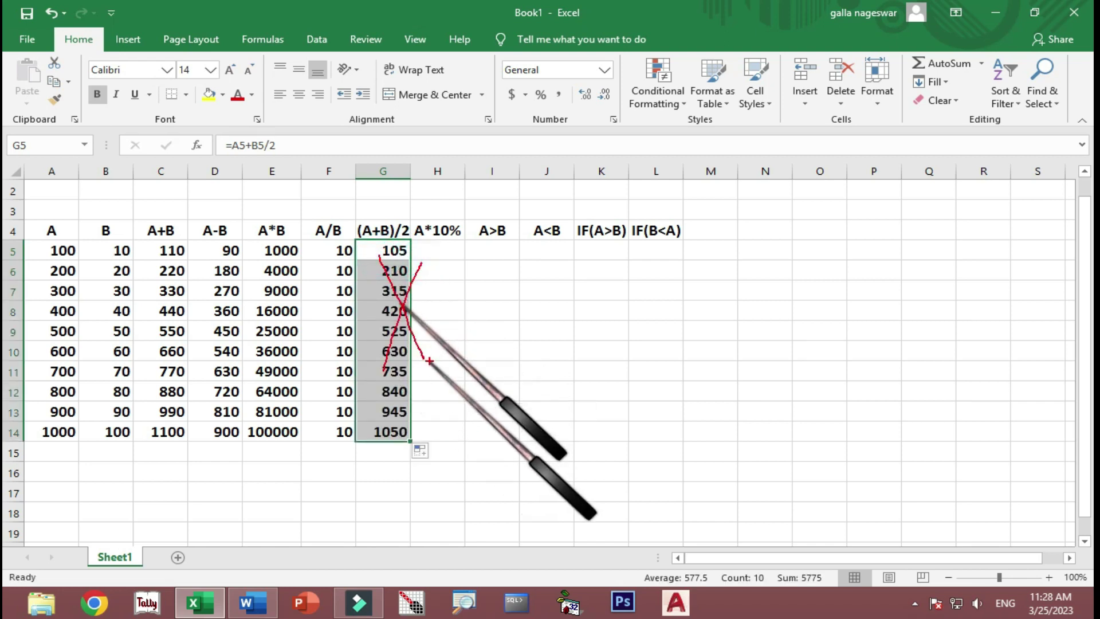
key("e")
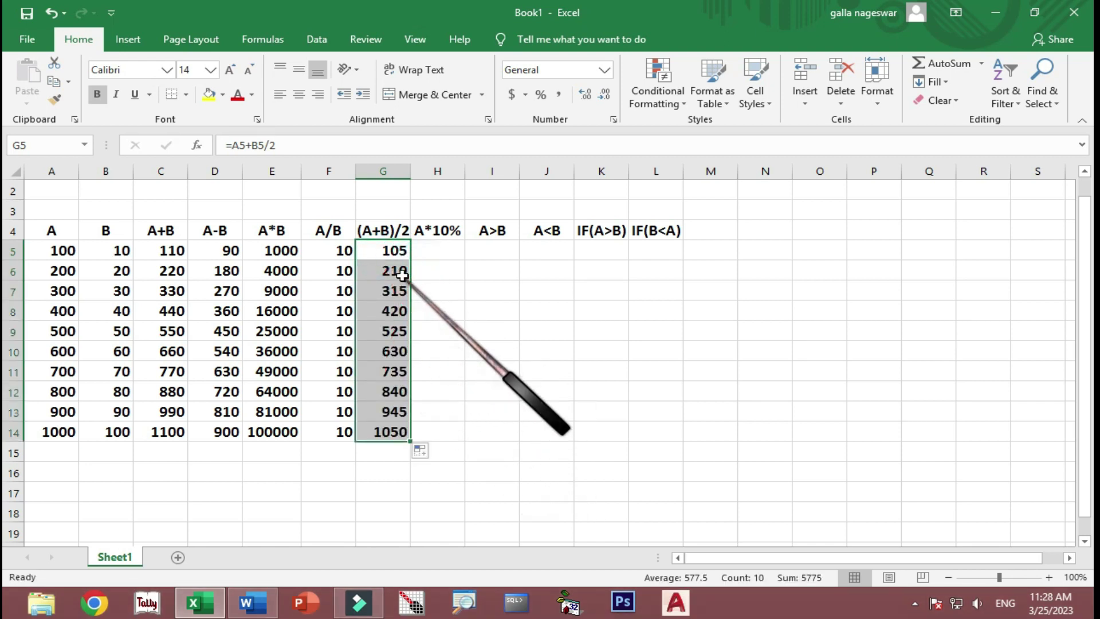
- Add parentheses so the formula in G5 reads =(A5+B5)/2, and fill it down to G14
double_click(381, 249)
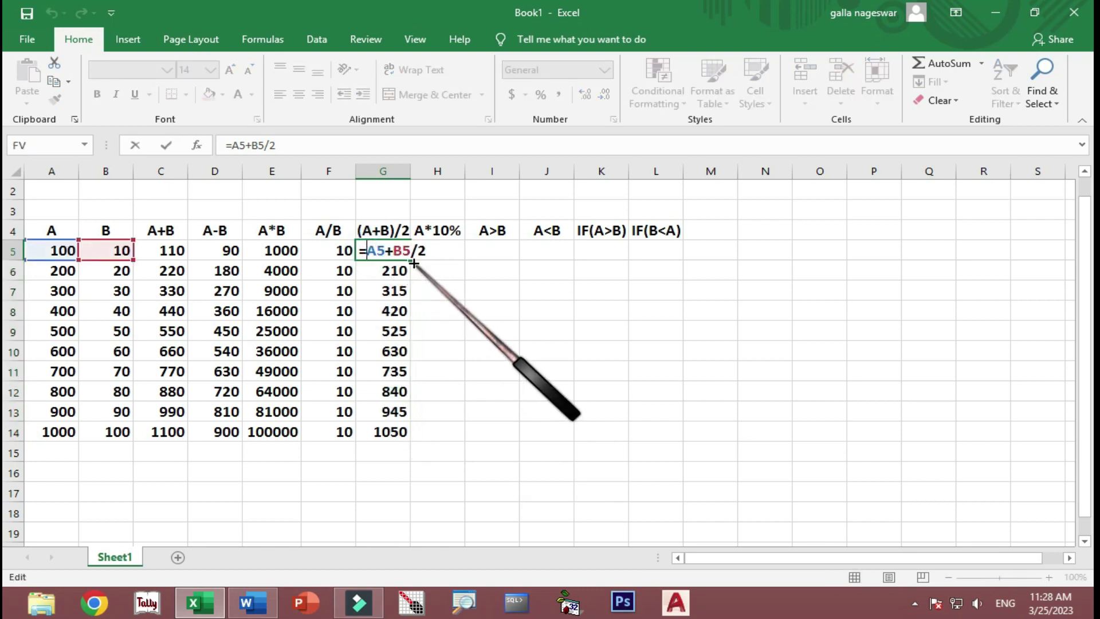
type("(")
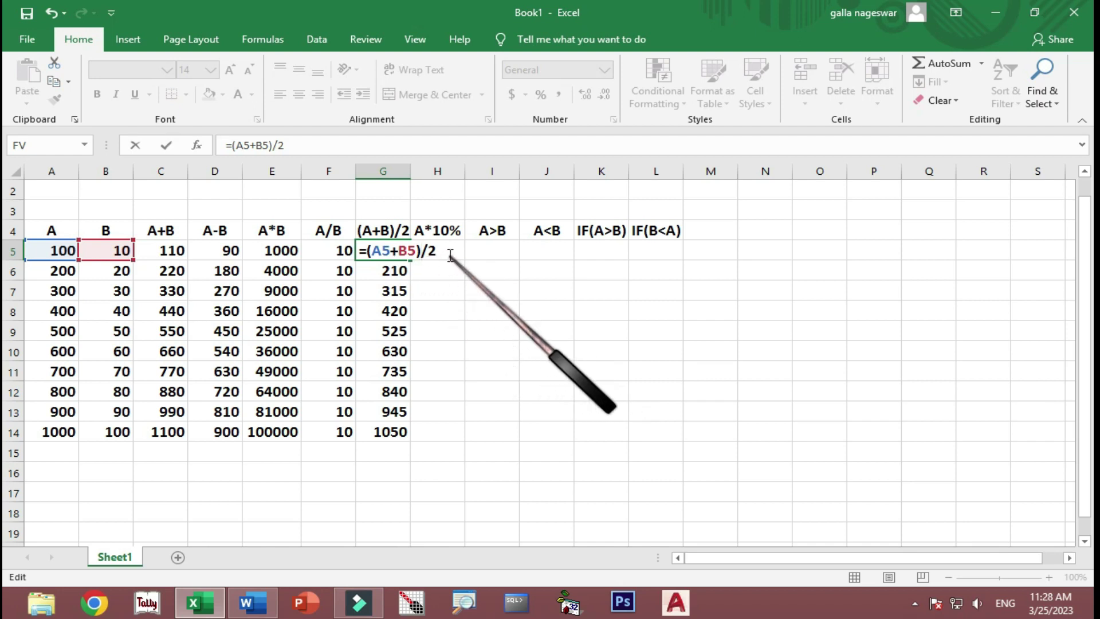
left_click_drag(443, 251, 532, 192)
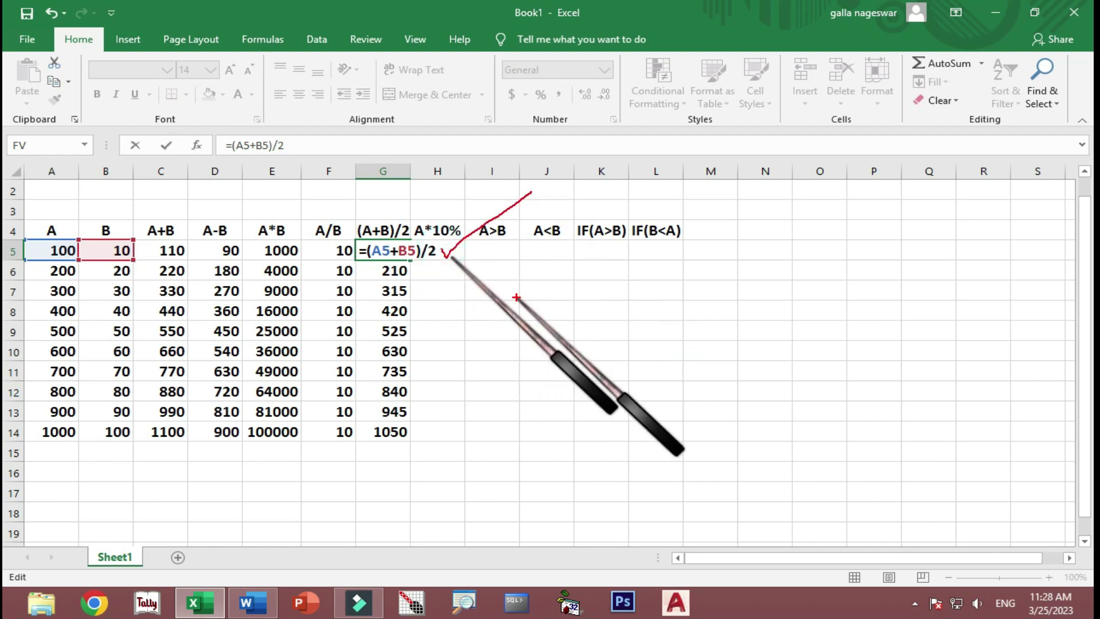
key("Escape")
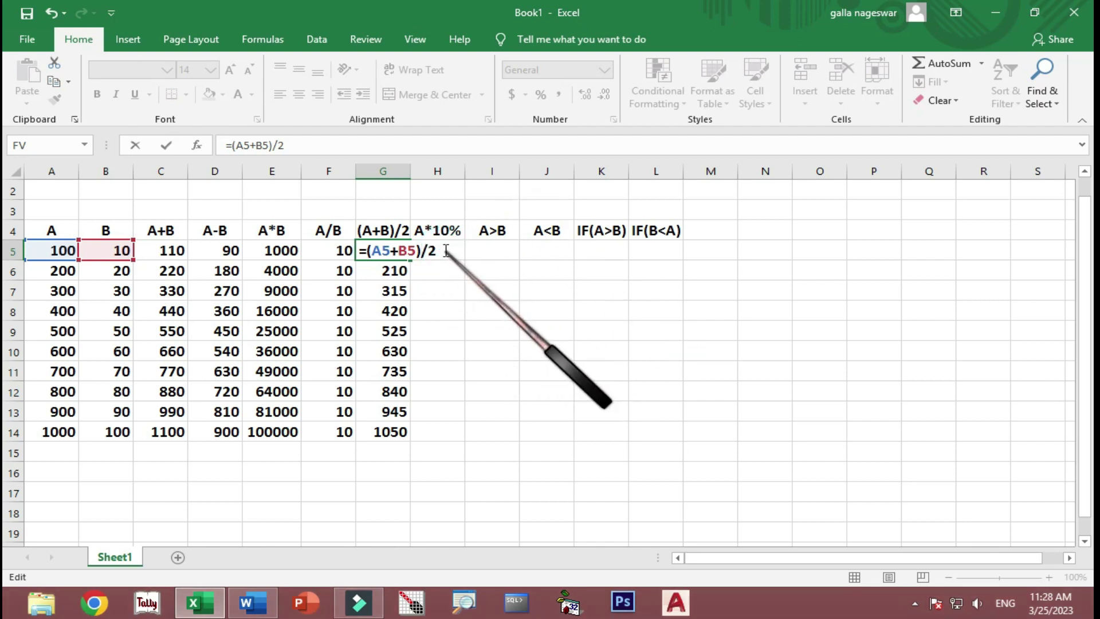
key("Return")
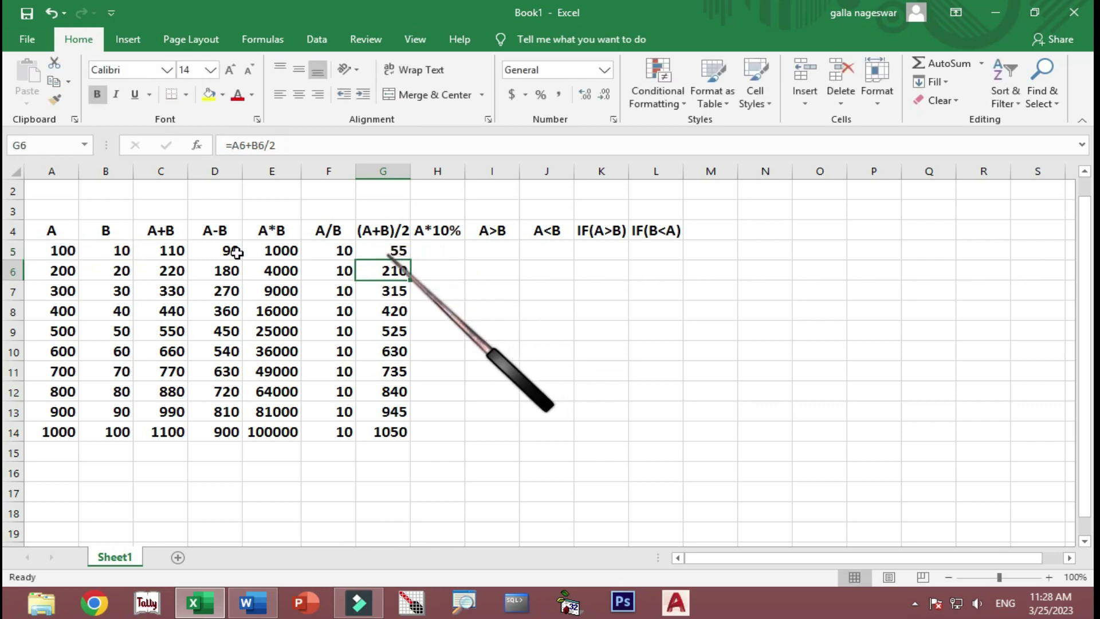
left_click(400, 252)
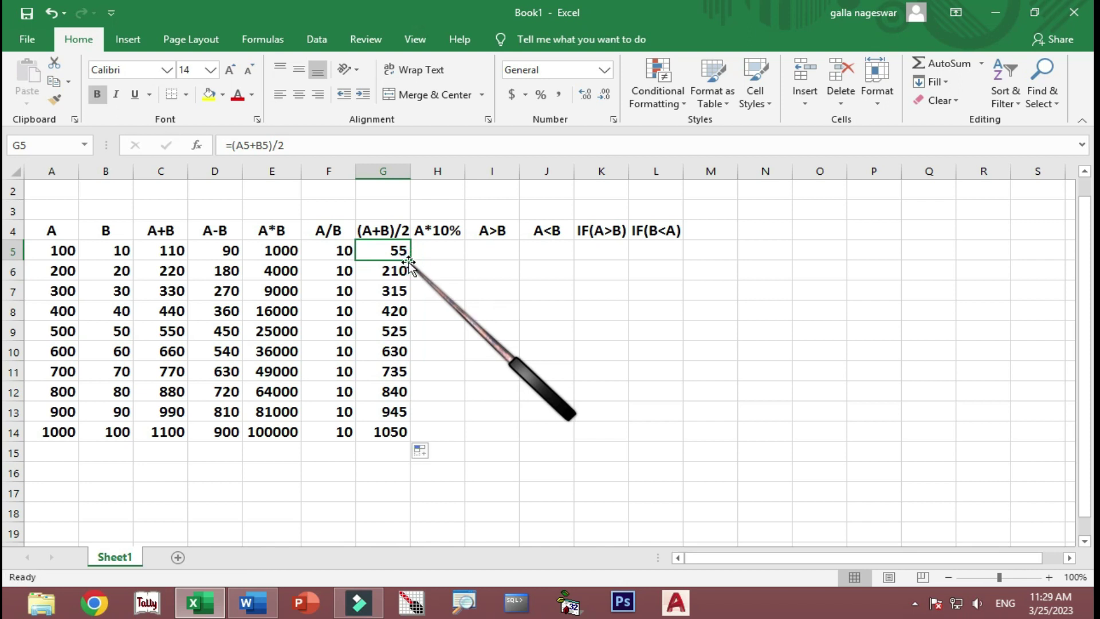
double_click(409, 261)
- Enter the formula =A5*10% in cell H5 and fill it down to H14
left_click(437, 247)
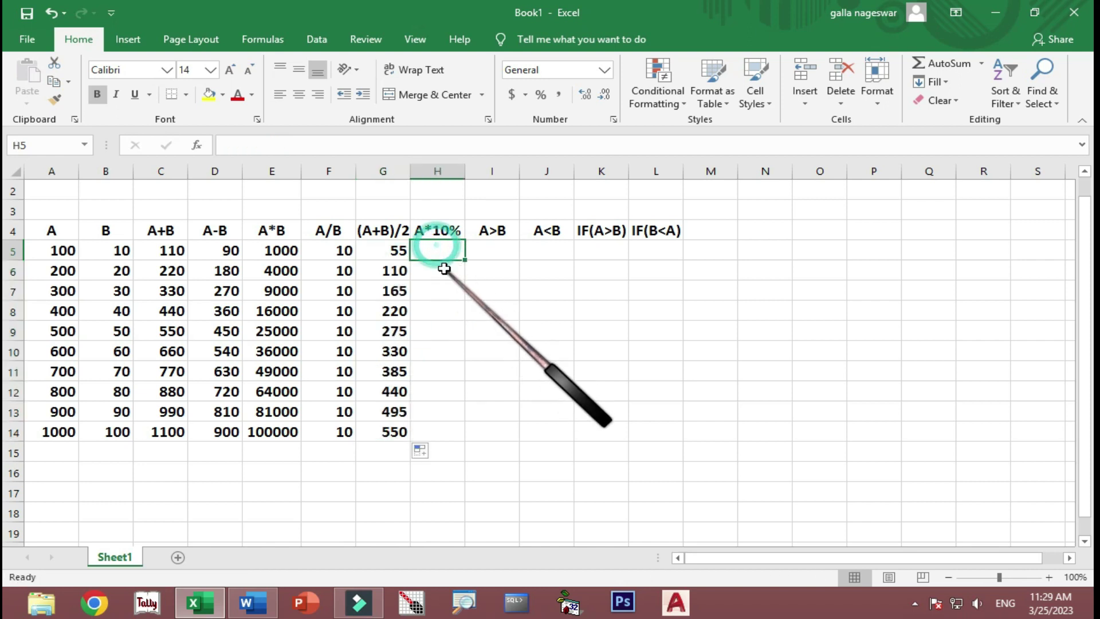
type("=")
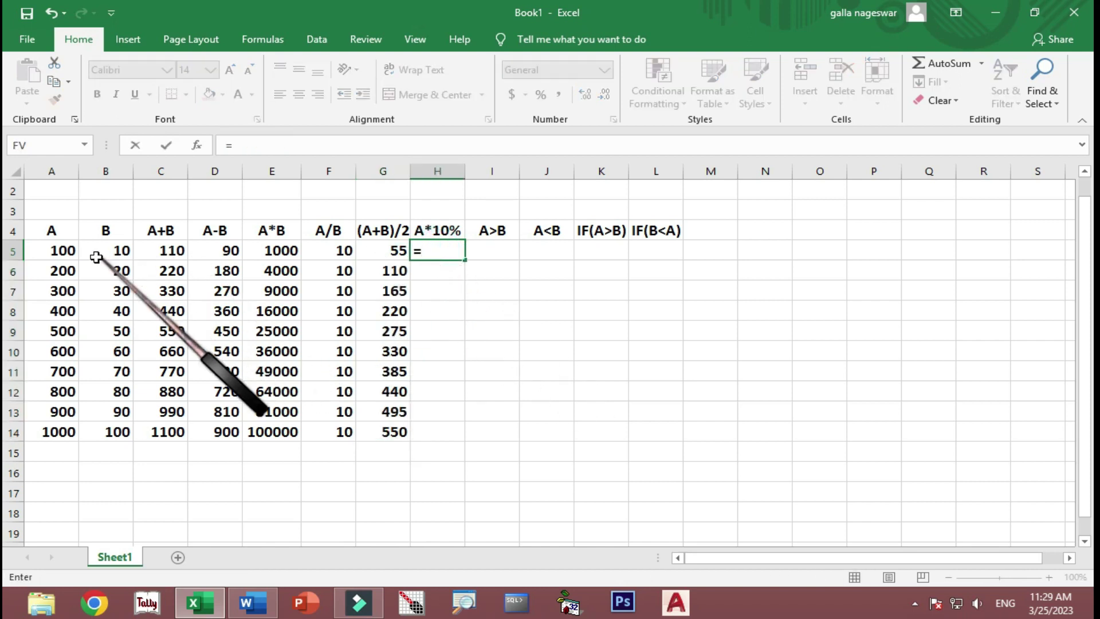
left_click(72, 250)
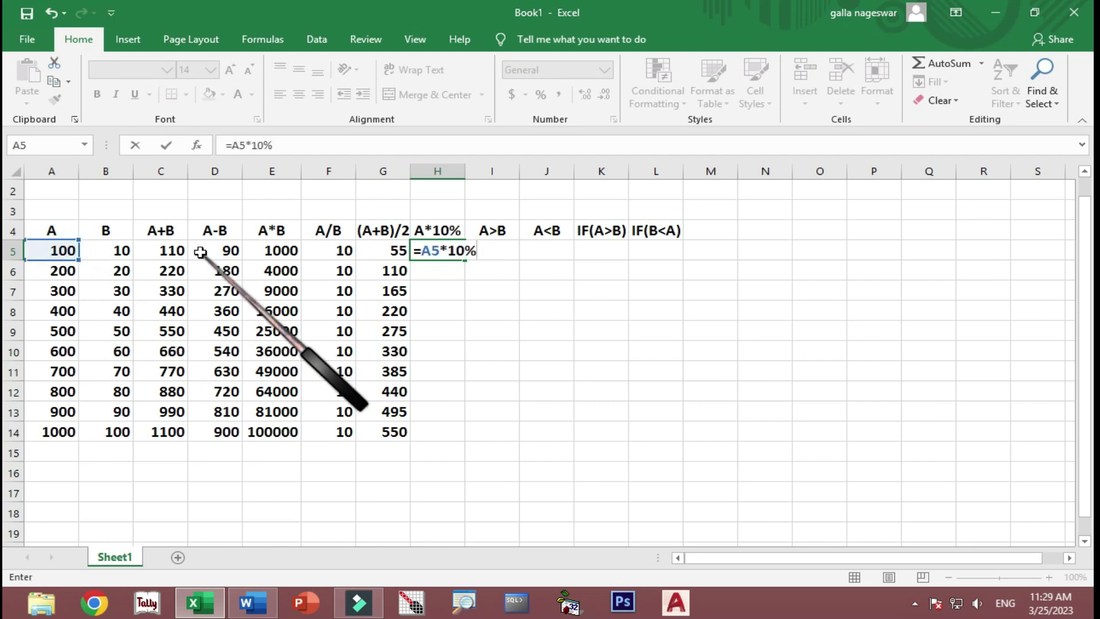
key("Return")
left_click(452, 252)
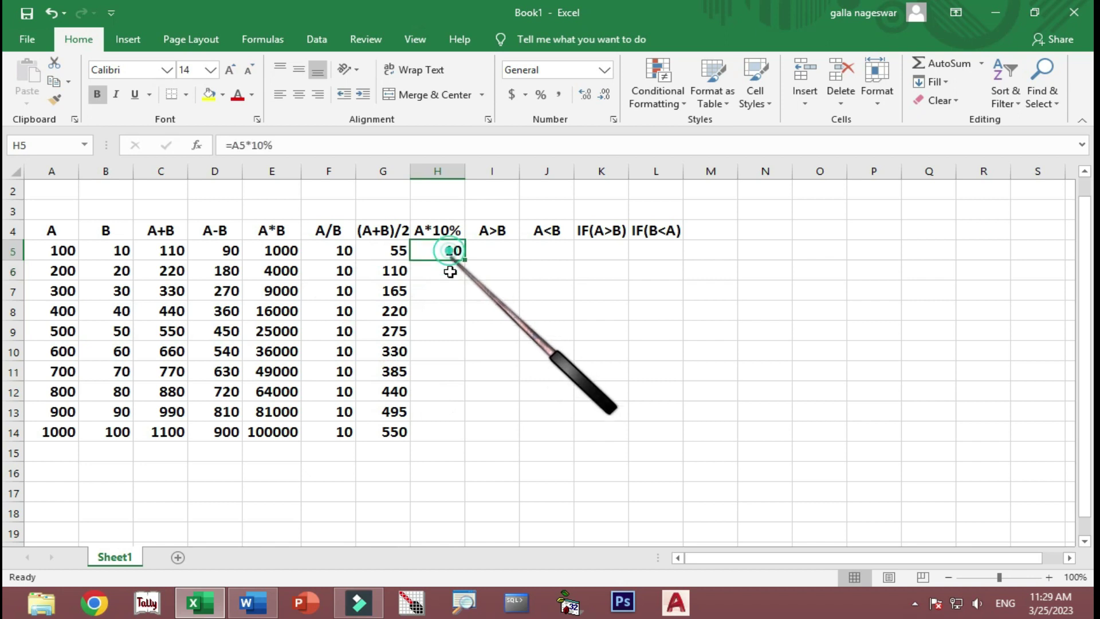
double_click(464, 260)
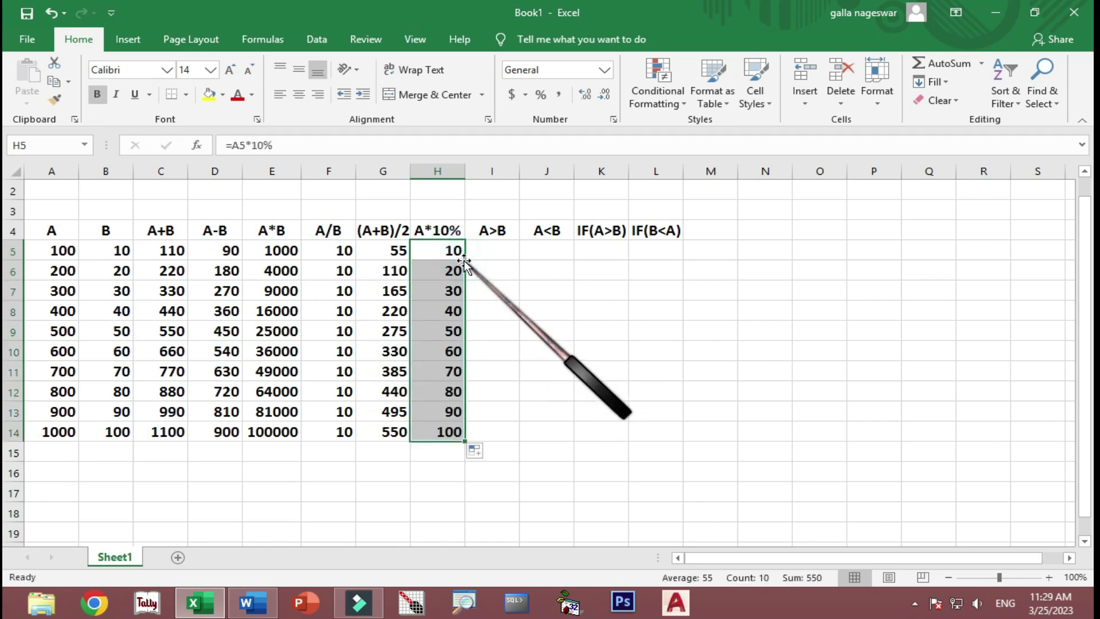
- Enter the comparison formula =A5>B5 in cell I5 and fill it down to I14
left_click(509, 247)
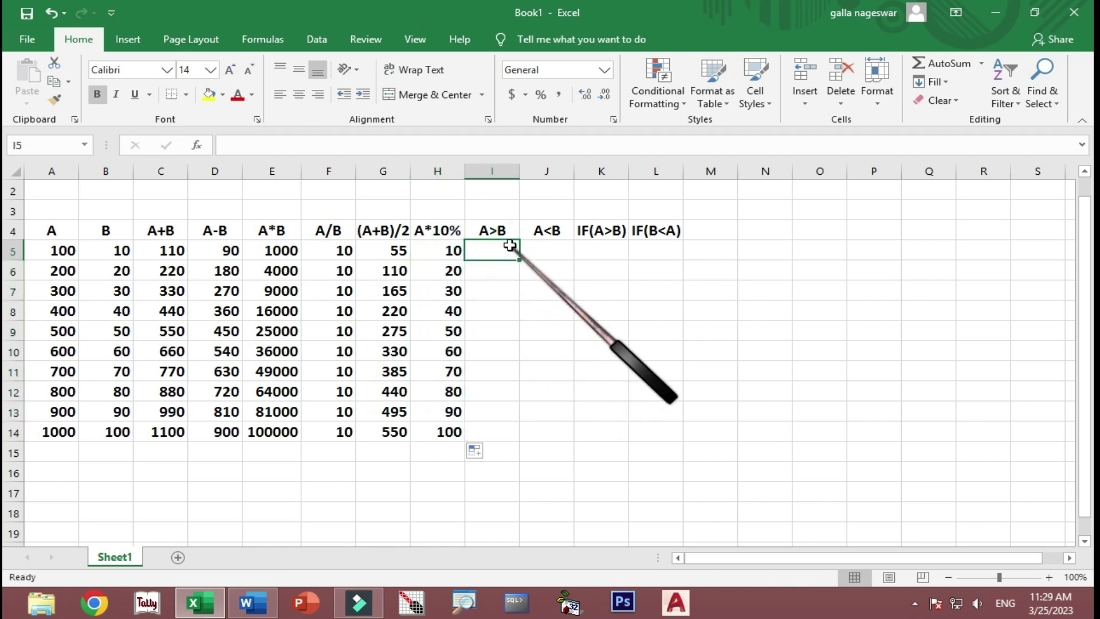
type("=")
left_click(52, 249)
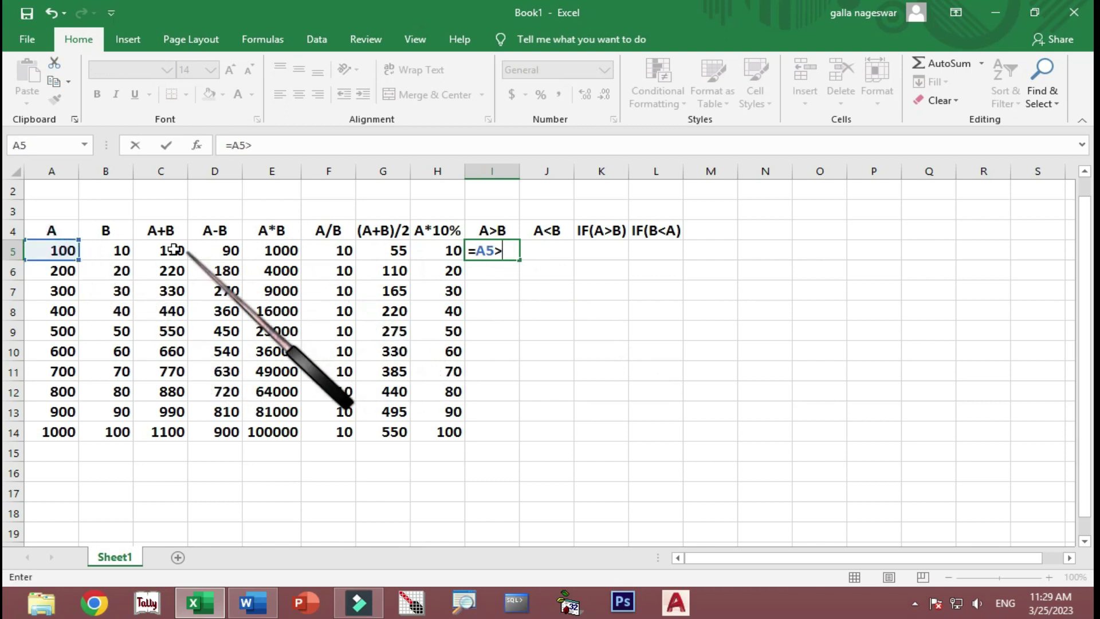
key("Return")
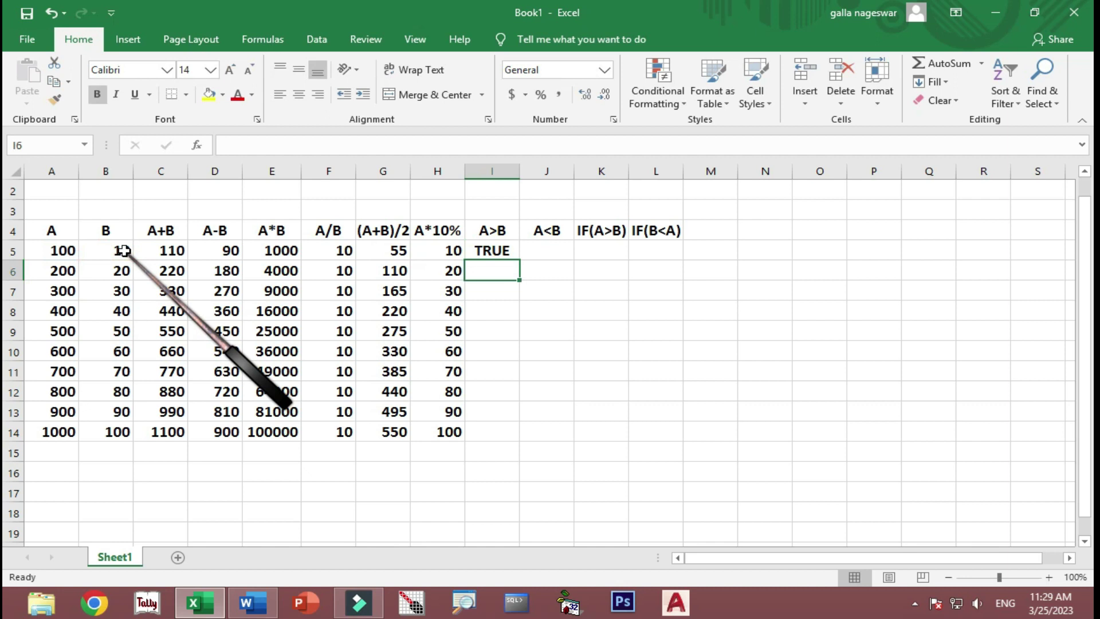
left_click(500, 254)
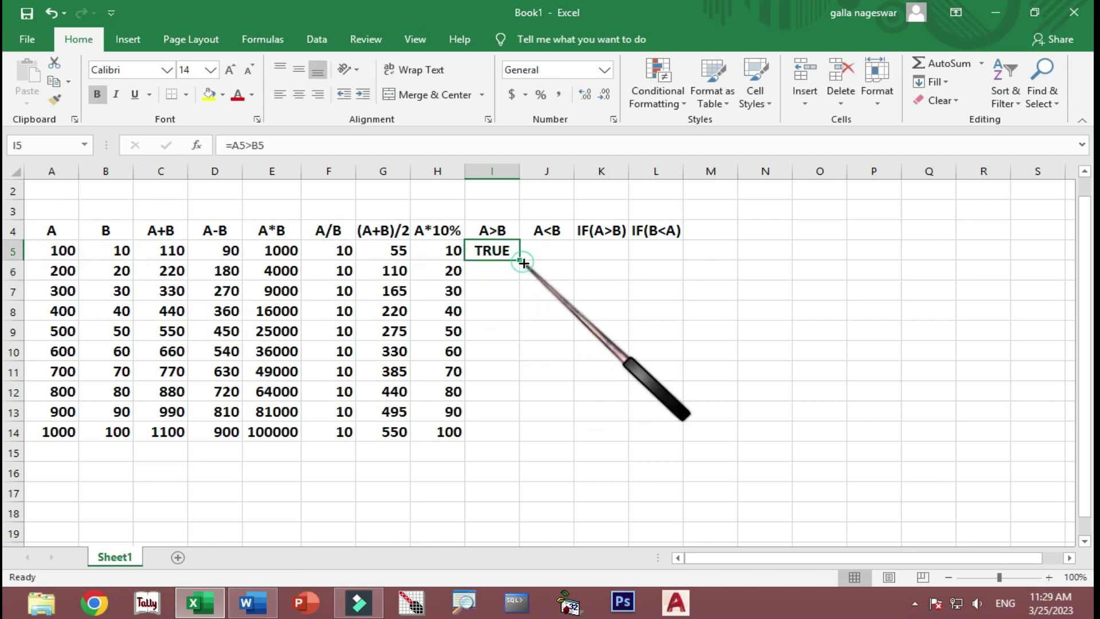
double_click(524, 263)
- Enter the comparison formula =A5<B5 in cell J5 and fill it down to J14
left_click(546, 253)
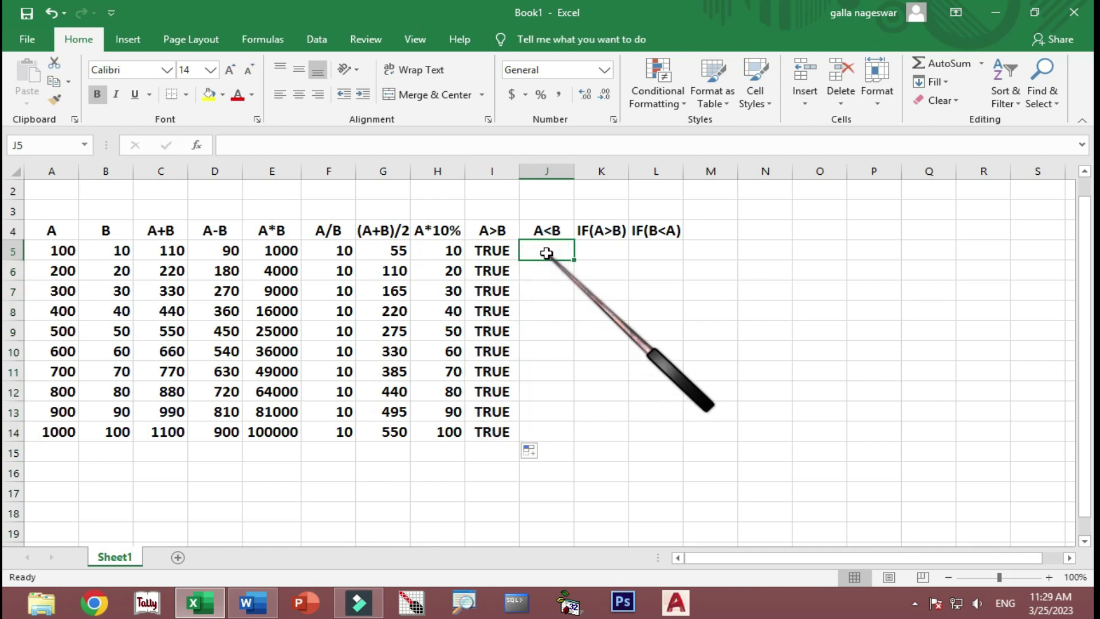
type("=")
left_click(74, 255)
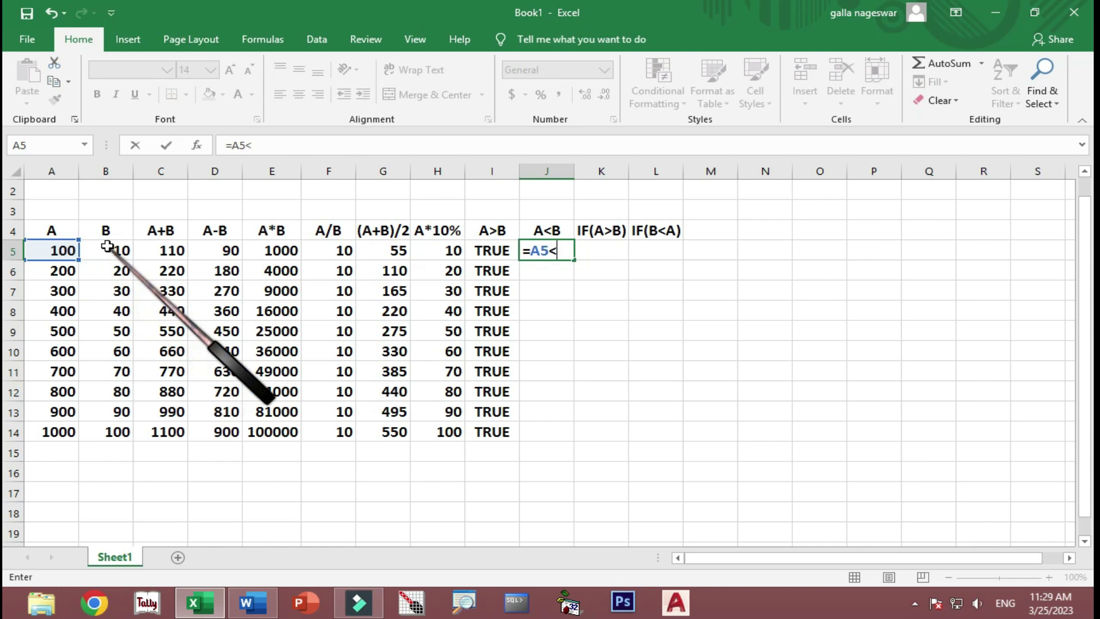
key("Return")
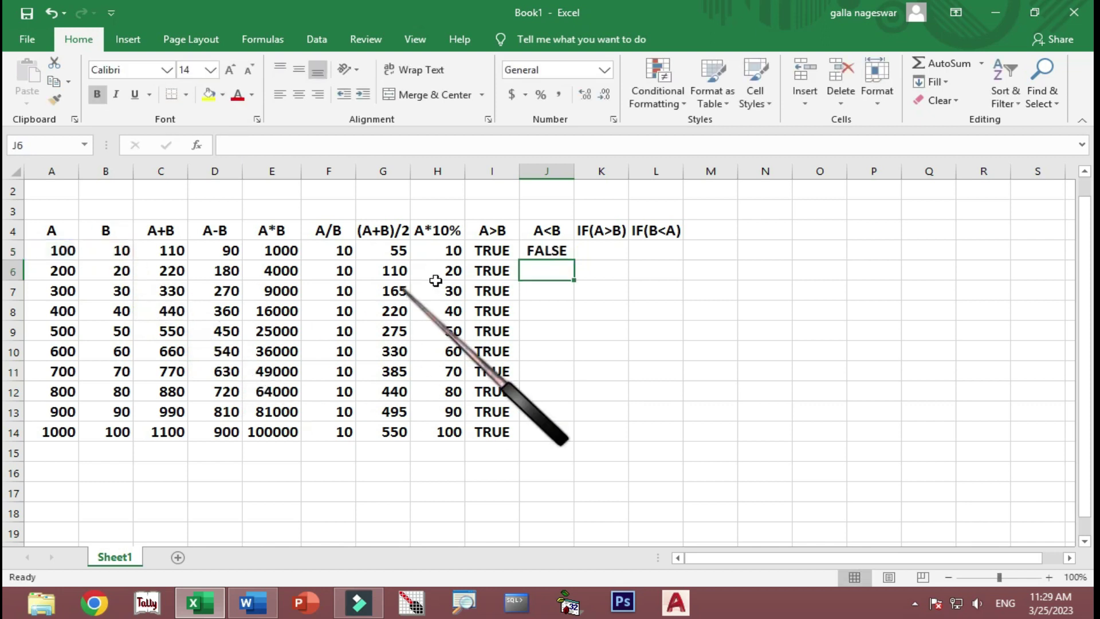
left_click(547, 252)
double_click(577, 261)
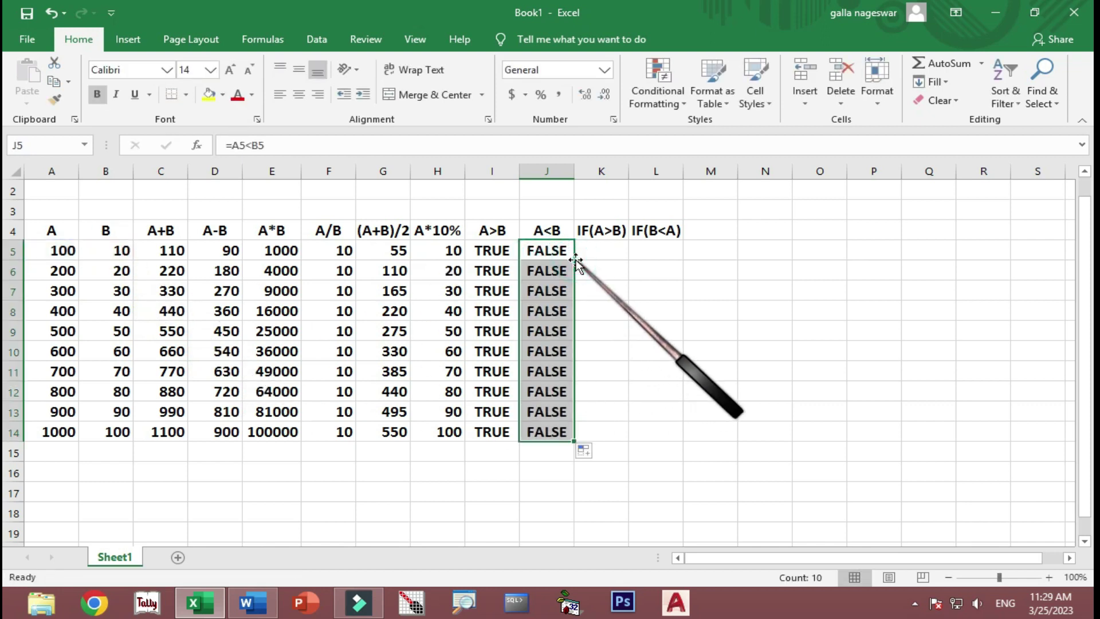
- Try to enter the formula =IF(A5>B5) in cell K5
left_click(594, 249)
type("=")
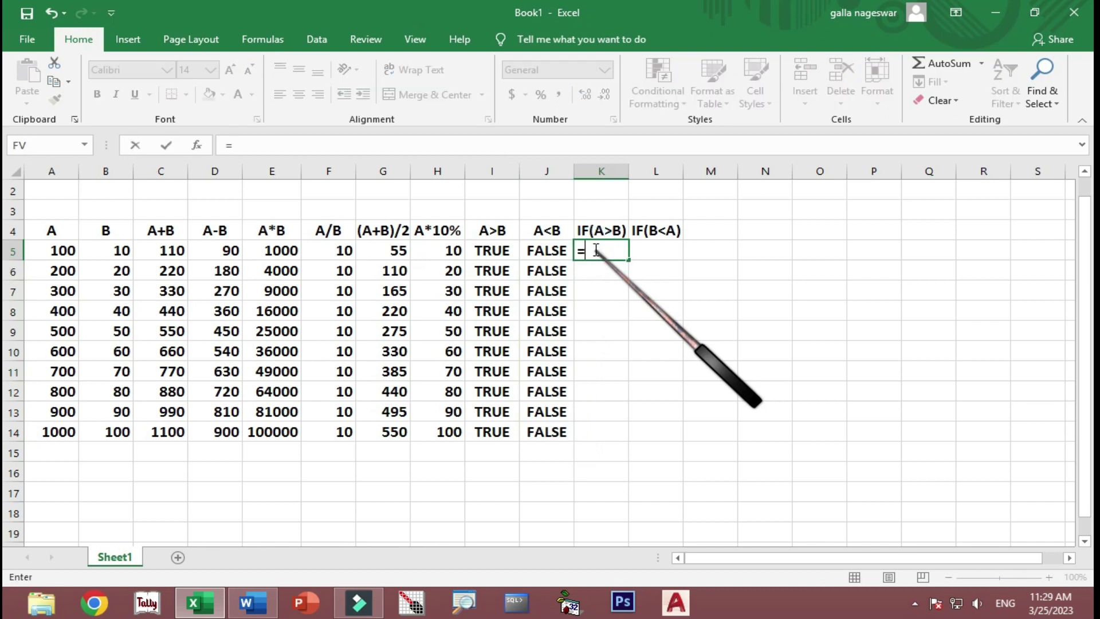
type("IF(")
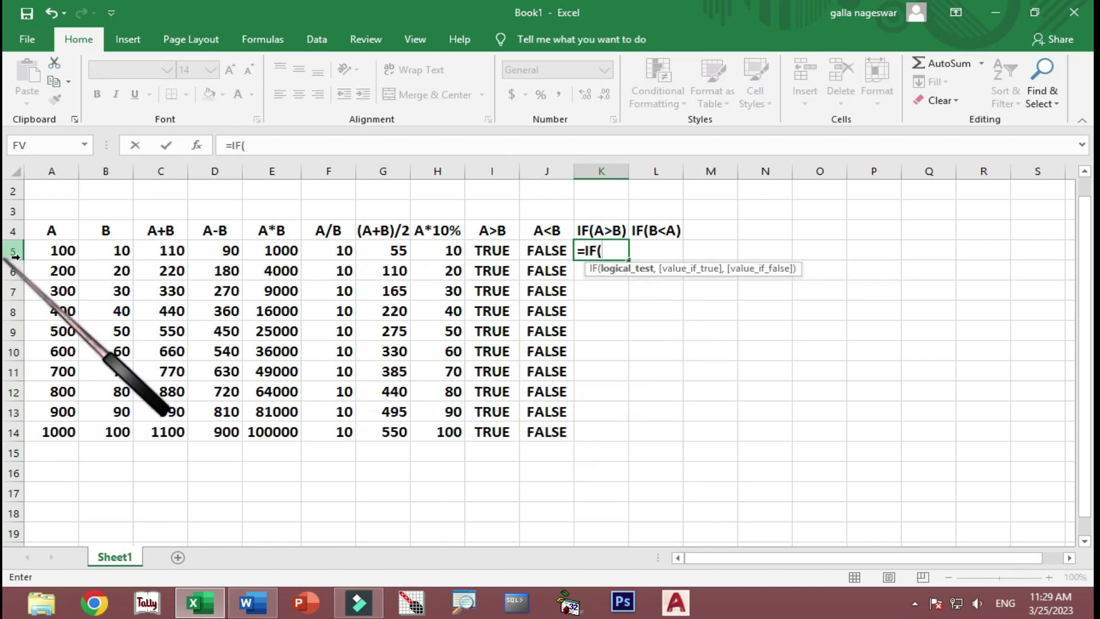
left_click(57, 251)
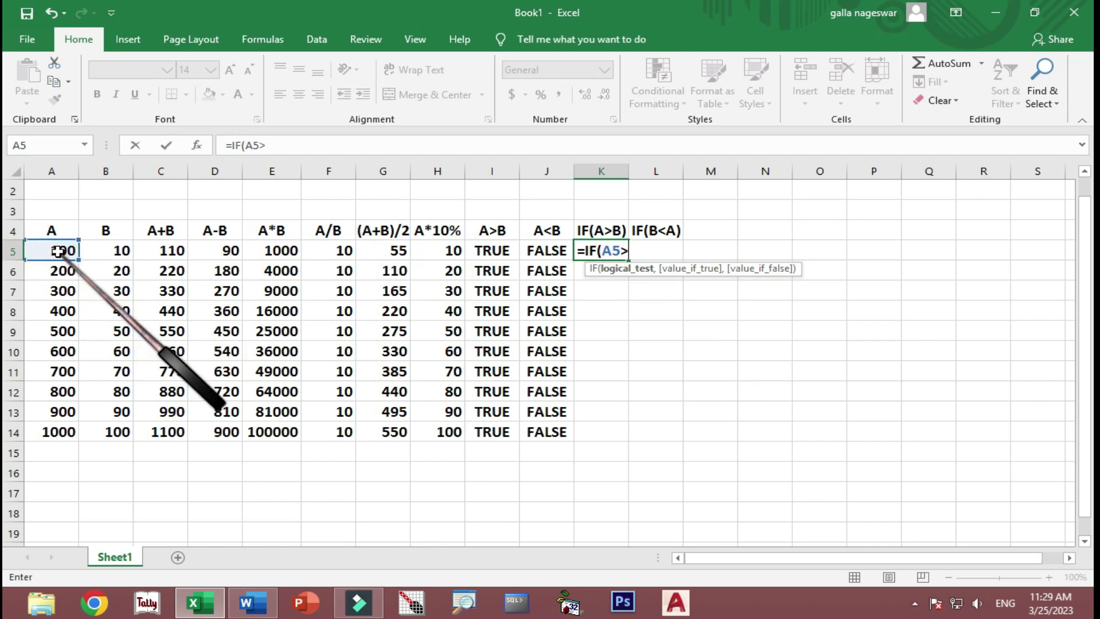
type(">")
left_click(110, 250)
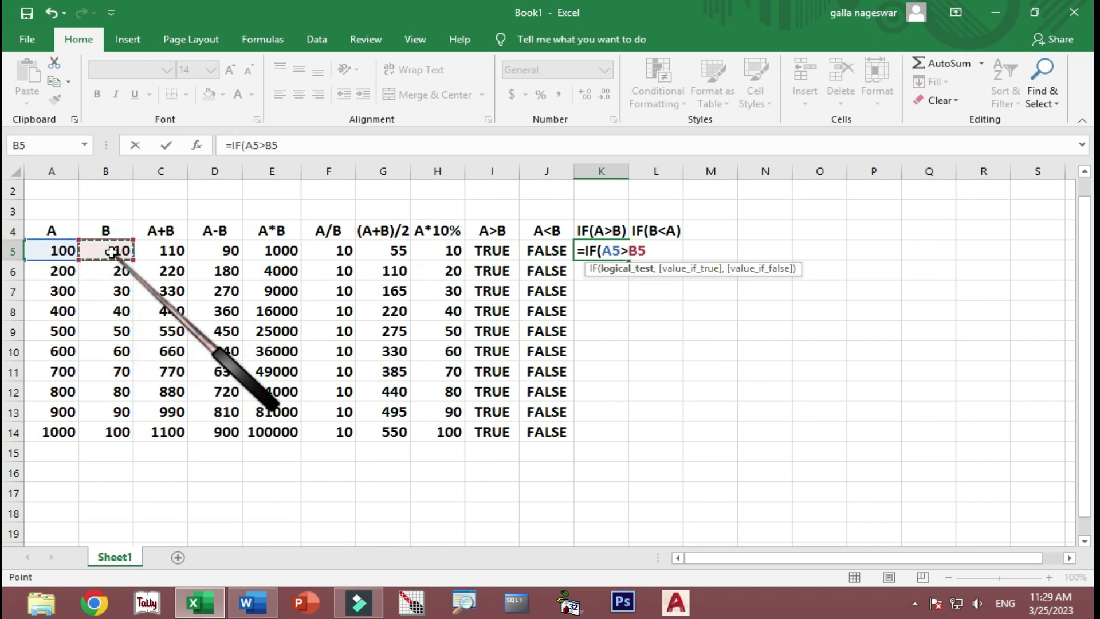
type(")")
key("Return")
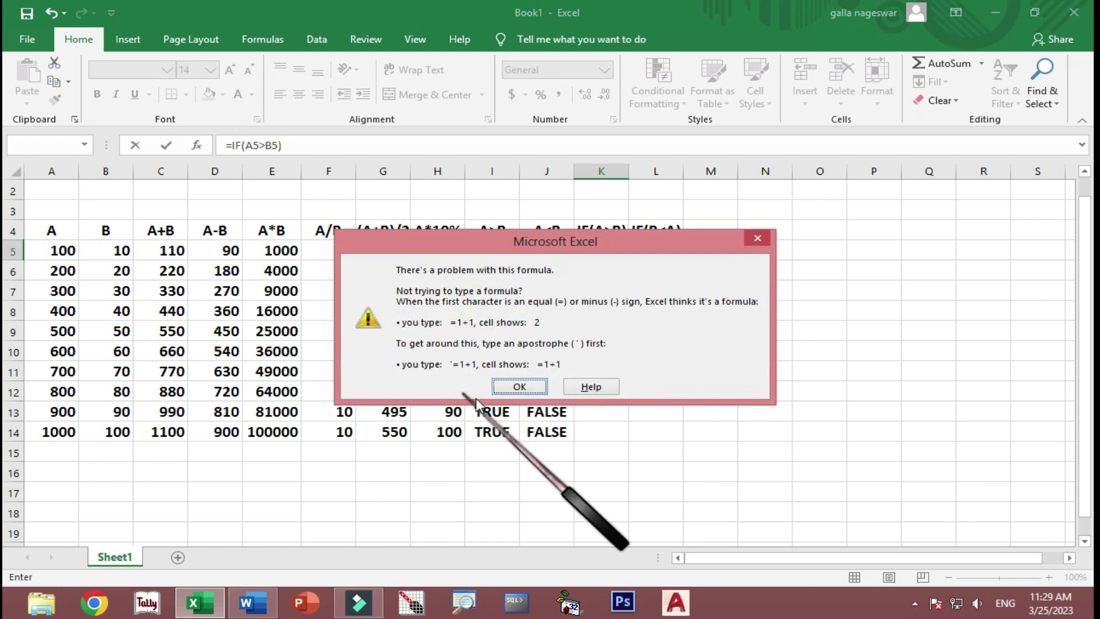
left_click(527, 380)
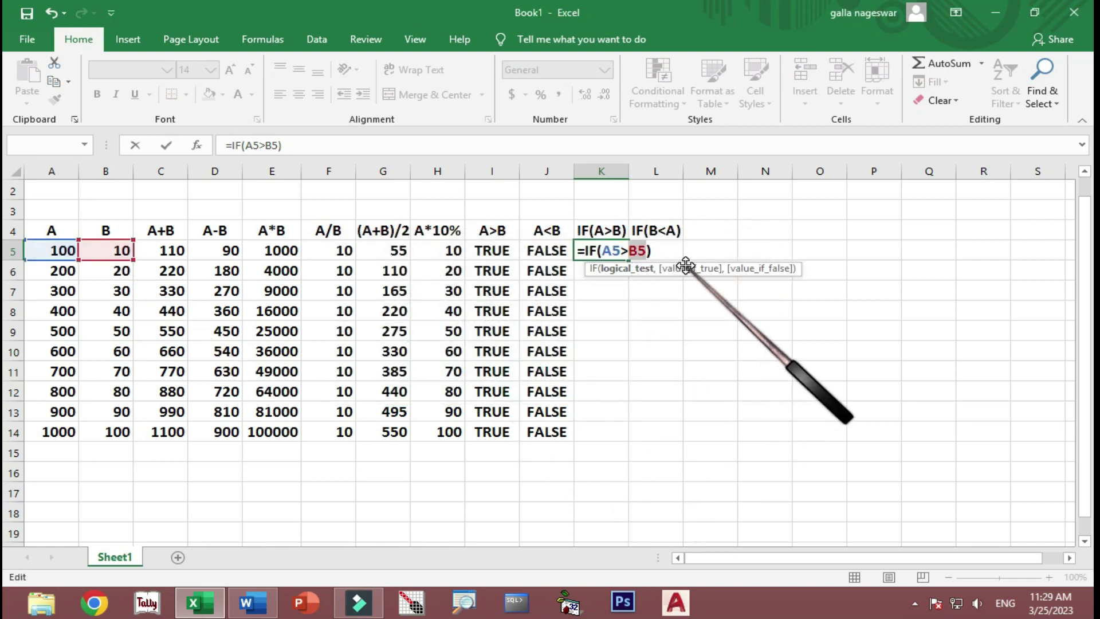
- Correct the formula in cell K5 to =IF(A5>B5,"A IS BIG")
mouse_move(673, 238)
left_mouse_down()
mouse_move(704, 273)
mouse_move(674, 275)
left_mouse_up()
key("Escape")
type(",")
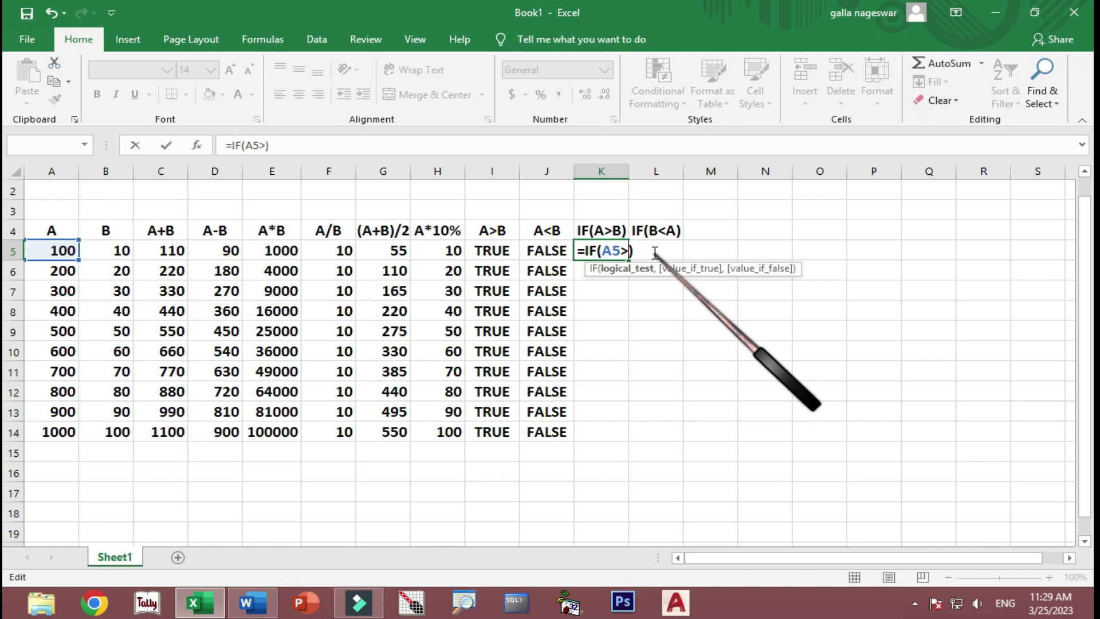
left_click(114, 251)
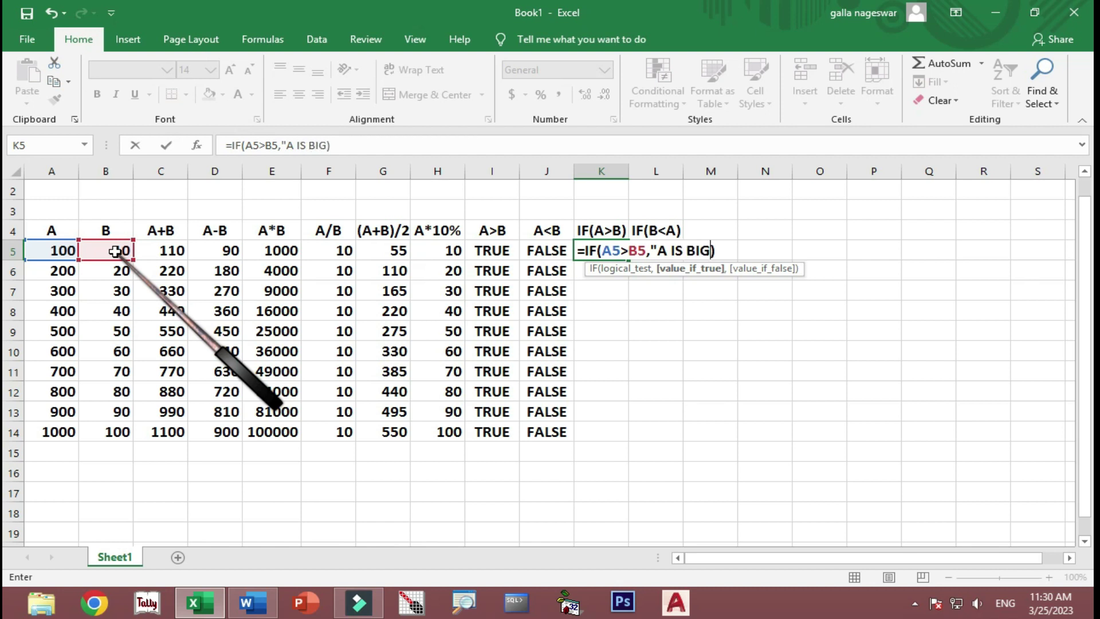
type(",\"A IS BIG\")")
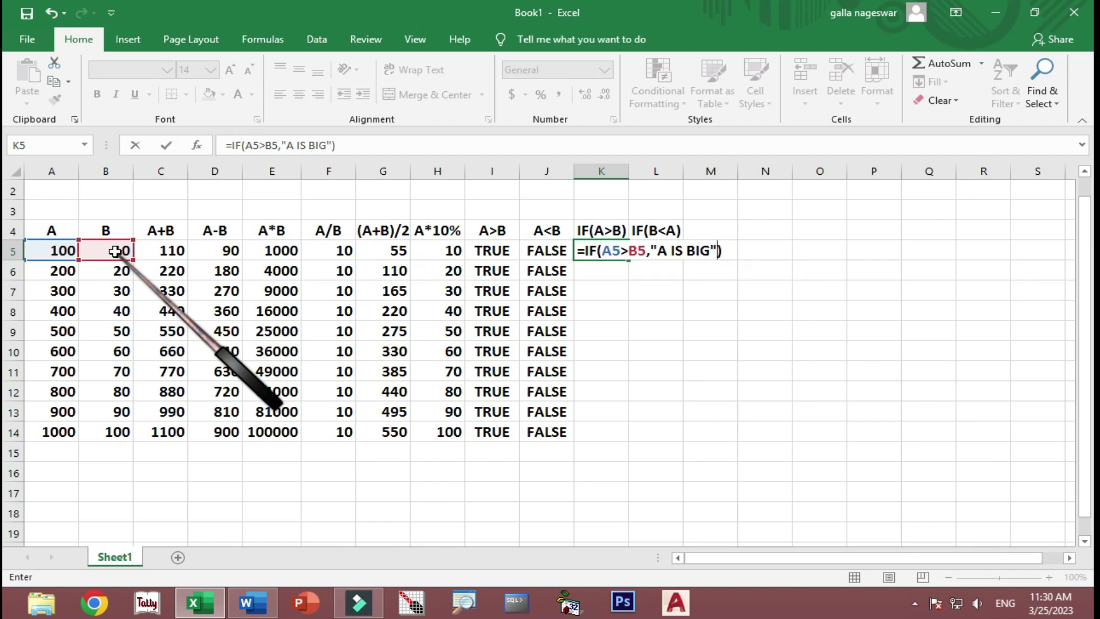
key("Return")
- Widen column K slightly and fill the K5 formula down to K14
left_click(606, 252)
left_click_drag(628, 170, 646, 172)
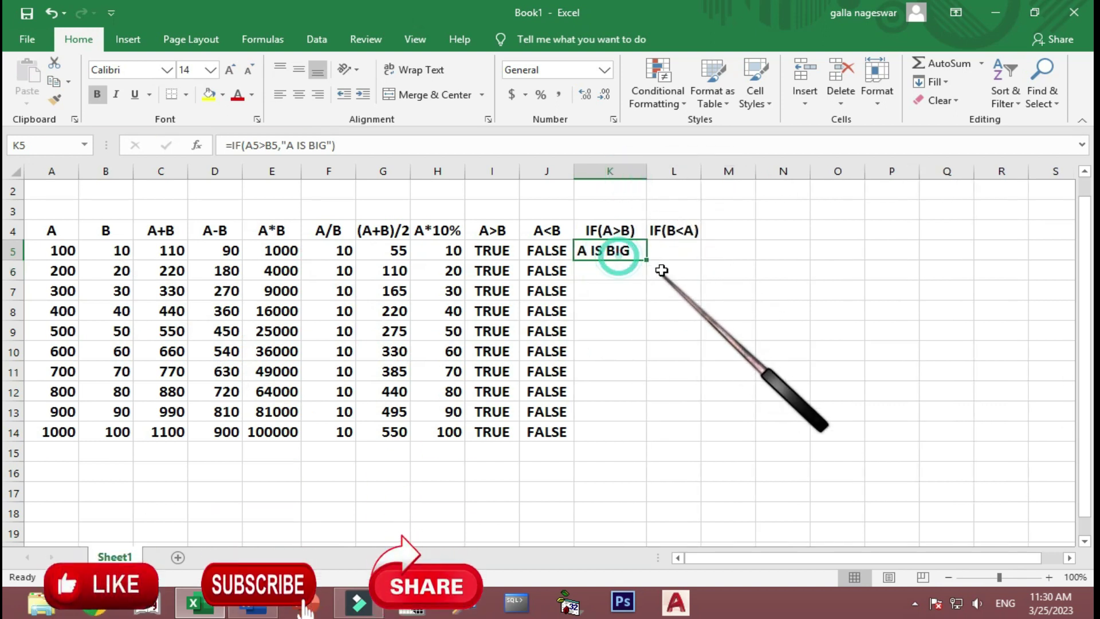
double_click(646, 261)
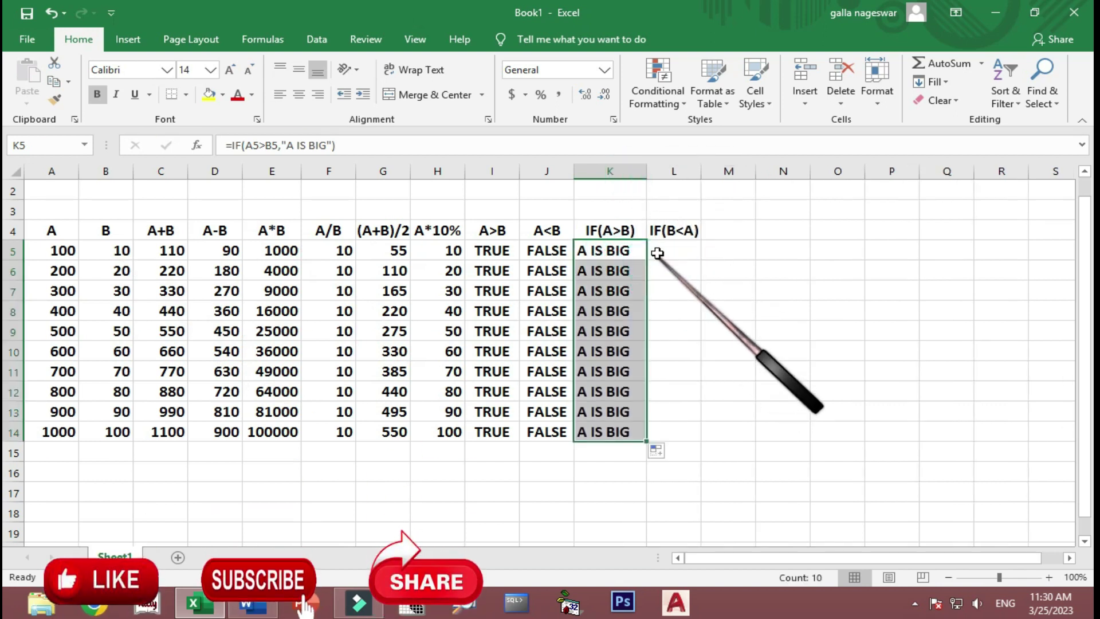
- Enter the formula =IF(B4<A4,"B IS SMALL") in cell L4 and fill it down to L13
left_click(659, 252)
type("=")
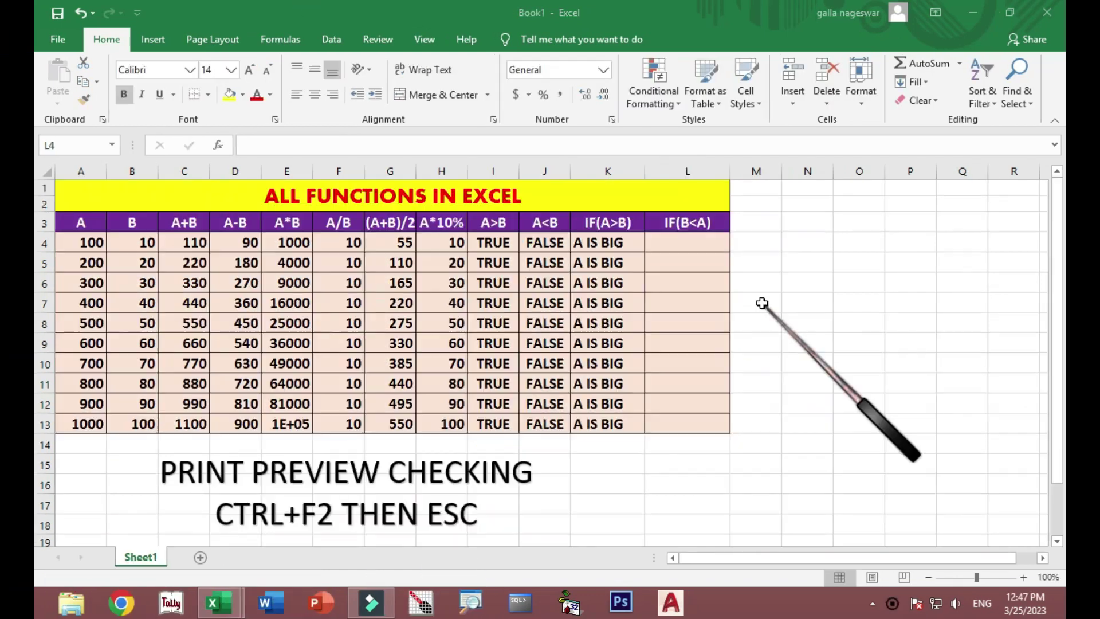
left_click(671, 242)
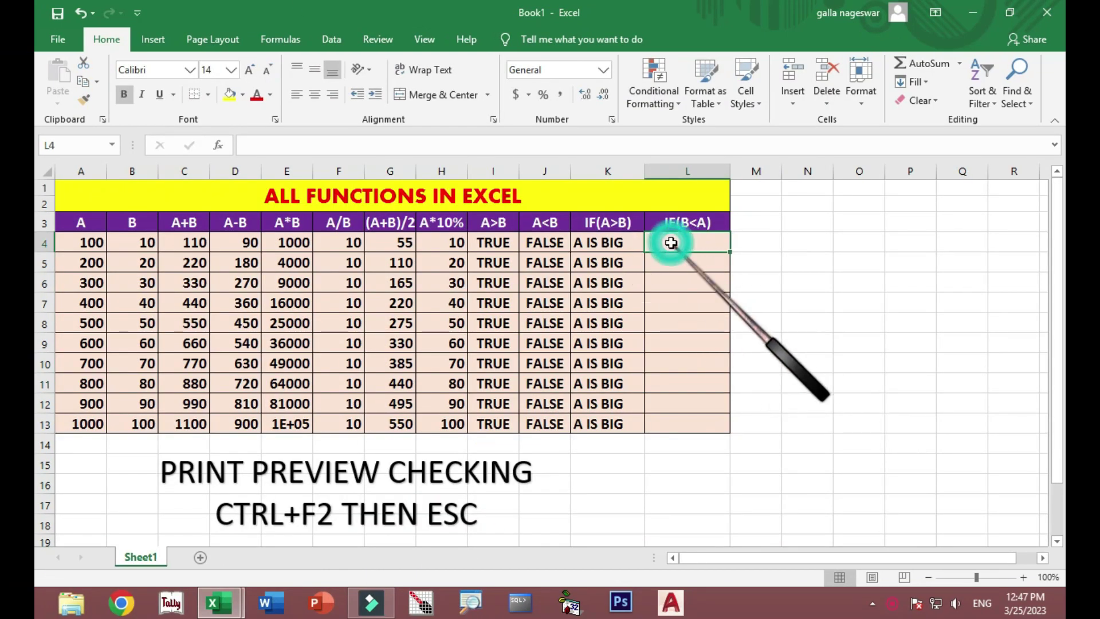
type("=IF(")
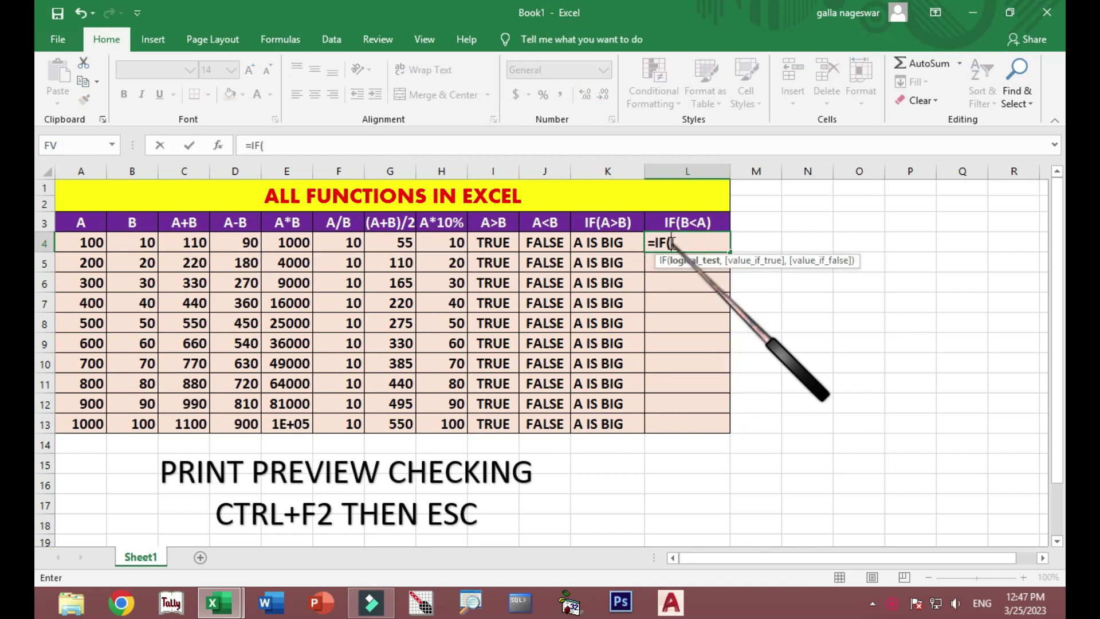
left_click(151, 245)
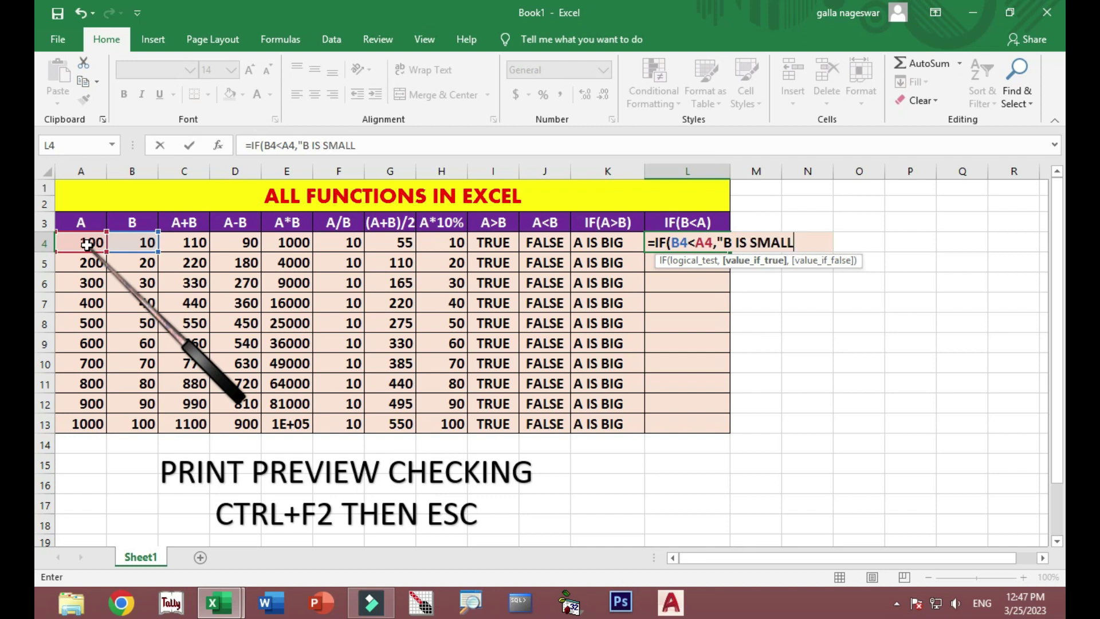
type(")")
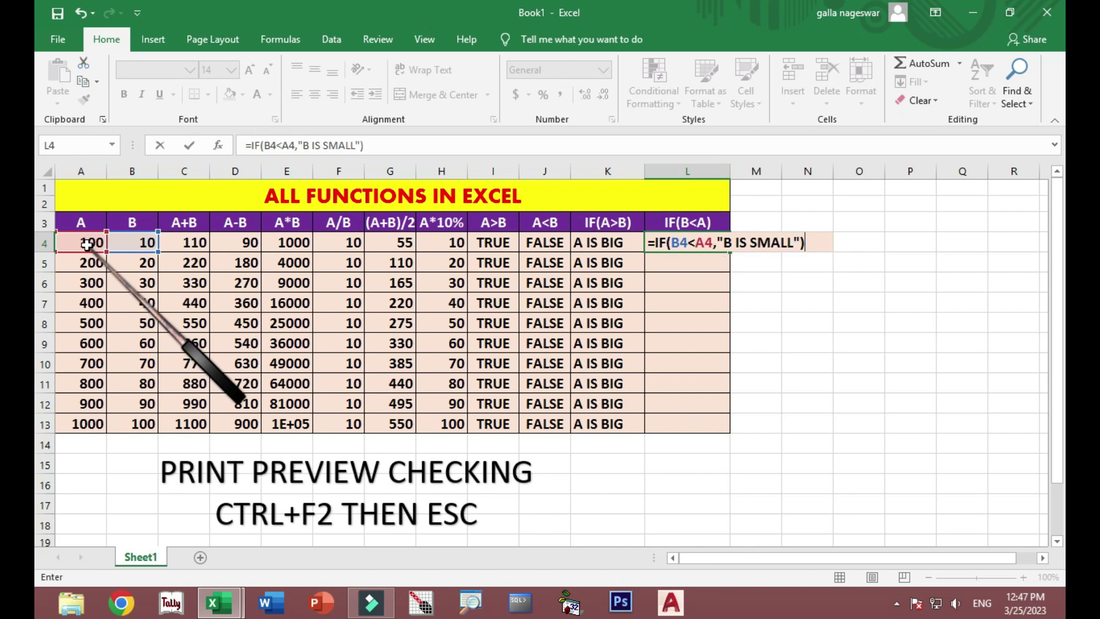
key("Return")
left_click(705, 233)
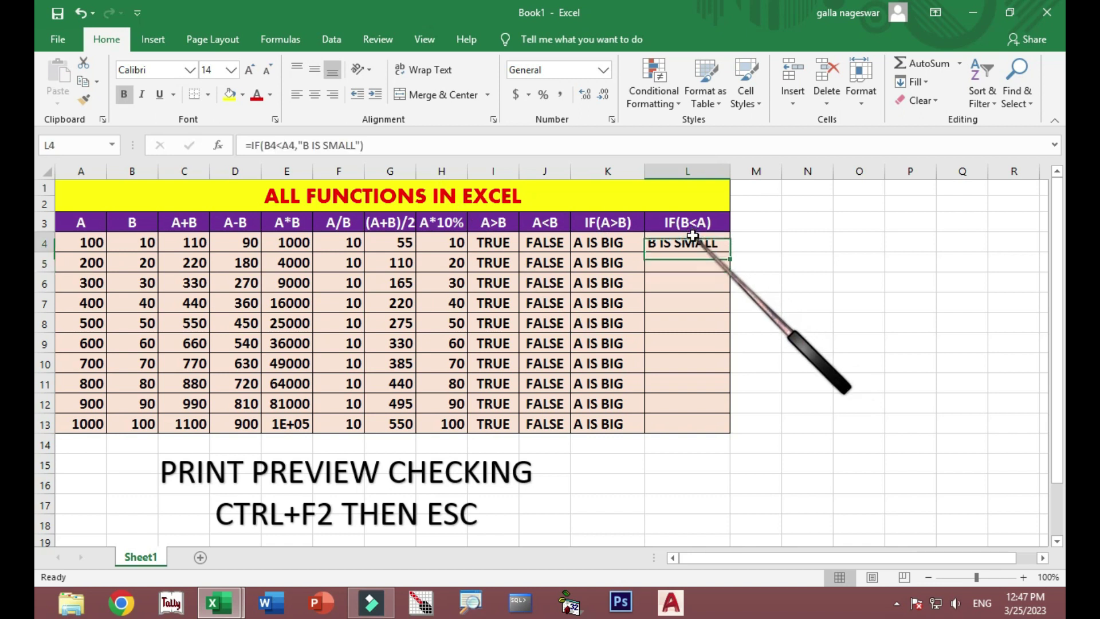
double_click(730, 253)
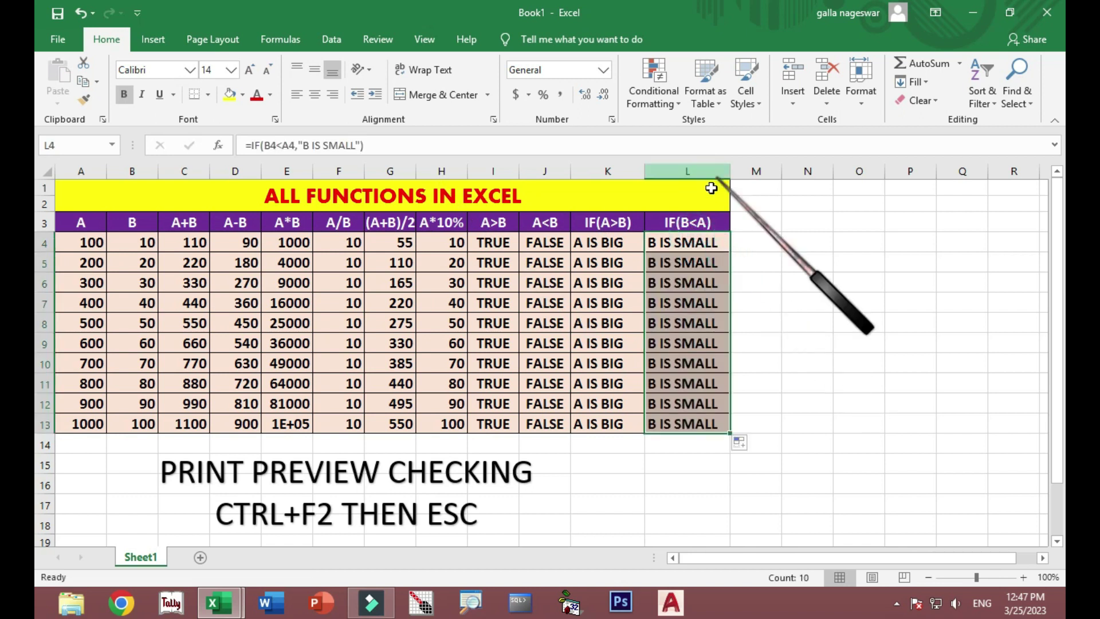
left_click(723, 444)
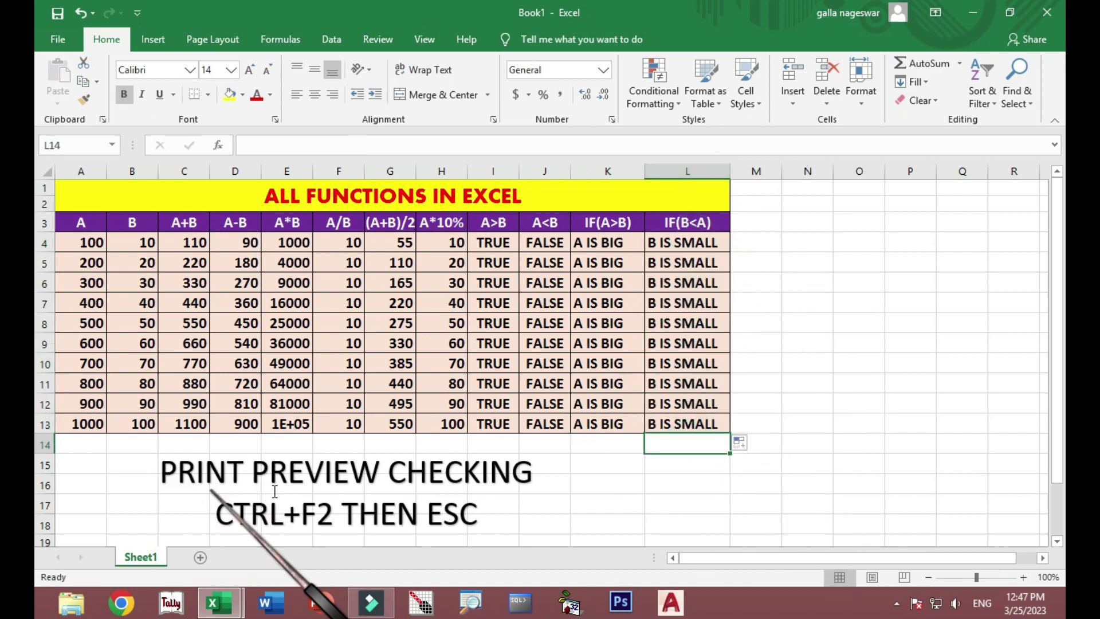
- Set the worksheet's page orientation to Landscape
left_click(258, 502)
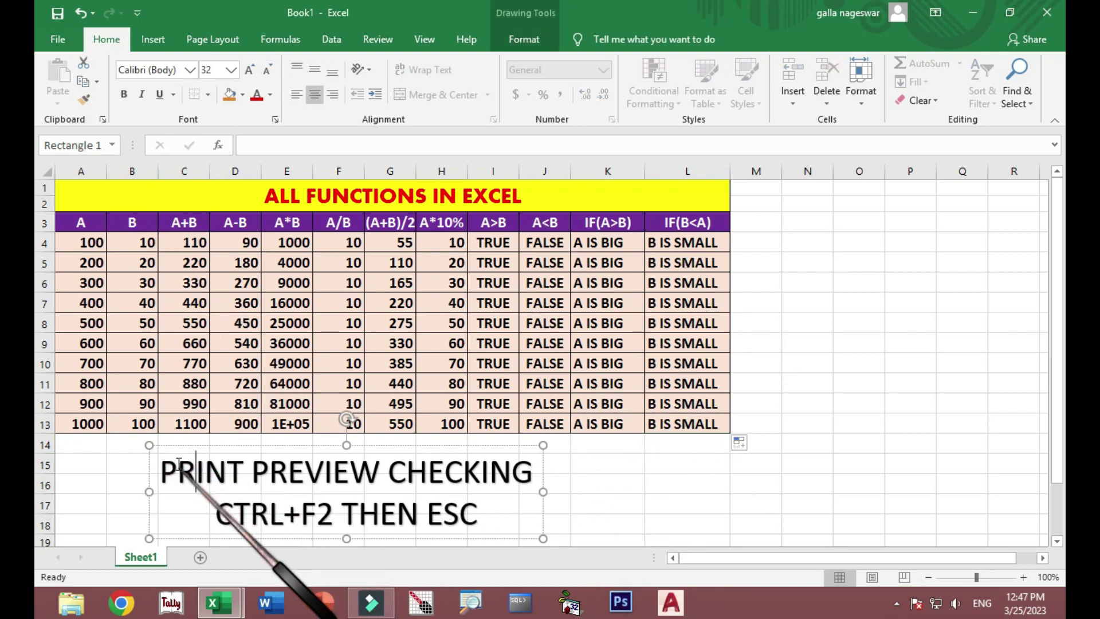
left_click(215, 40)
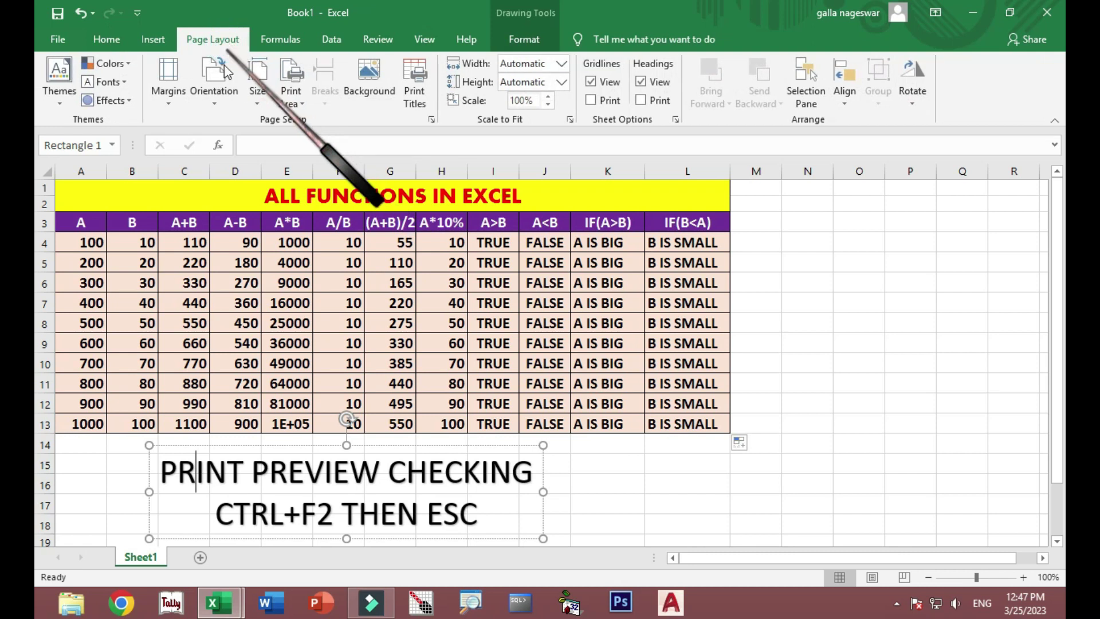
left_click(217, 102)
left_click(221, 164)
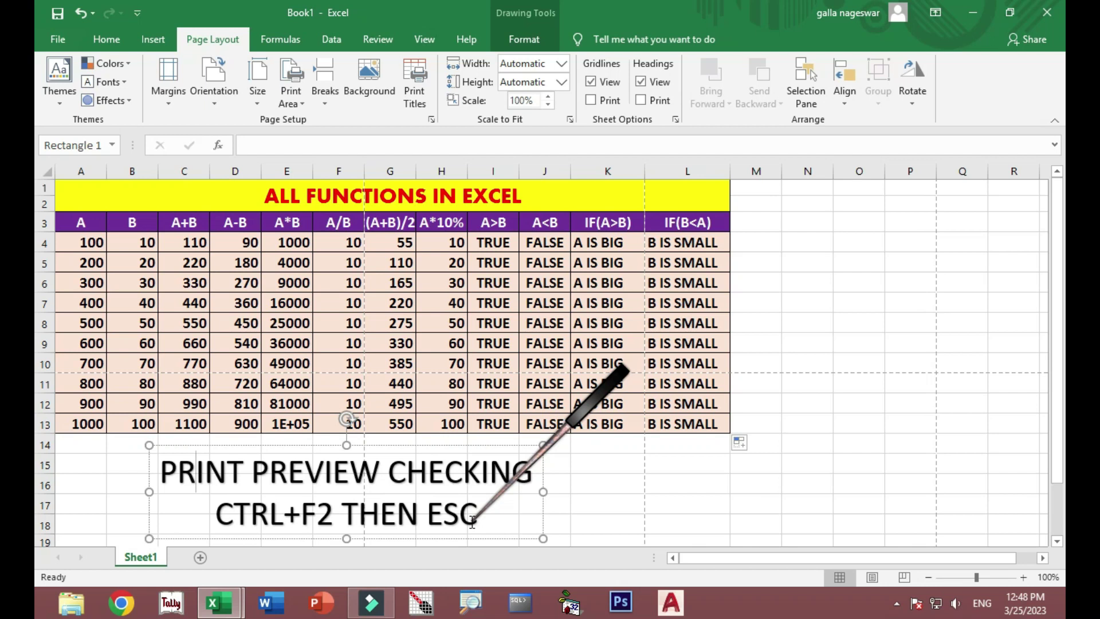
- Open the print preview, page through the printout to check how the table is split, and return to the sheet
key("ctrl+F2")
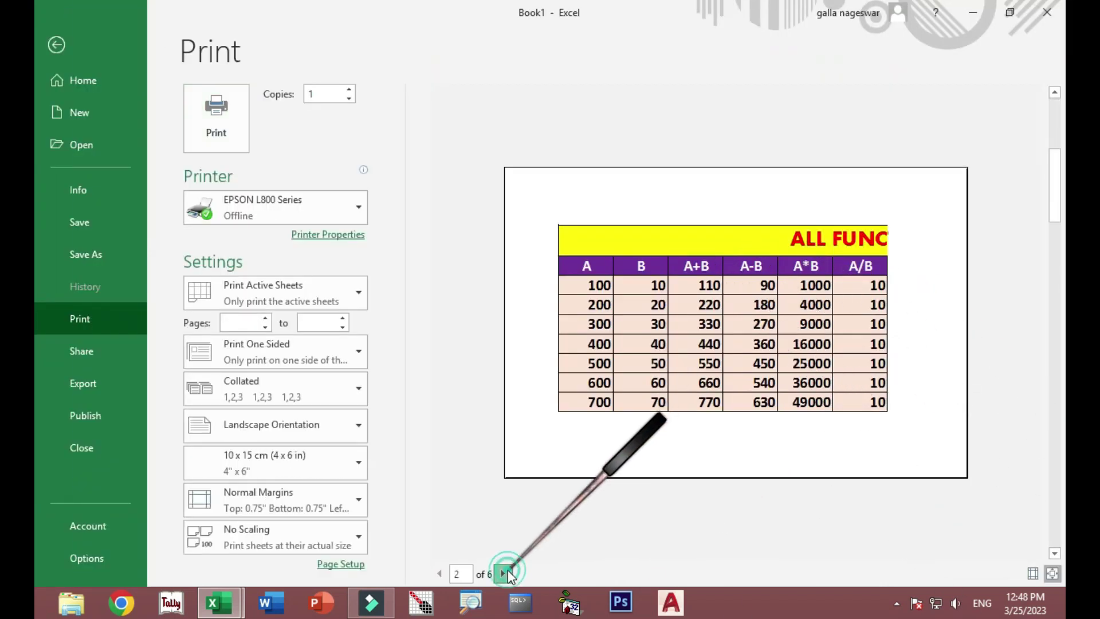
left_click(507, 573)
left_click(507, 573)
left_click(507, 573)
left_click(507, 573)
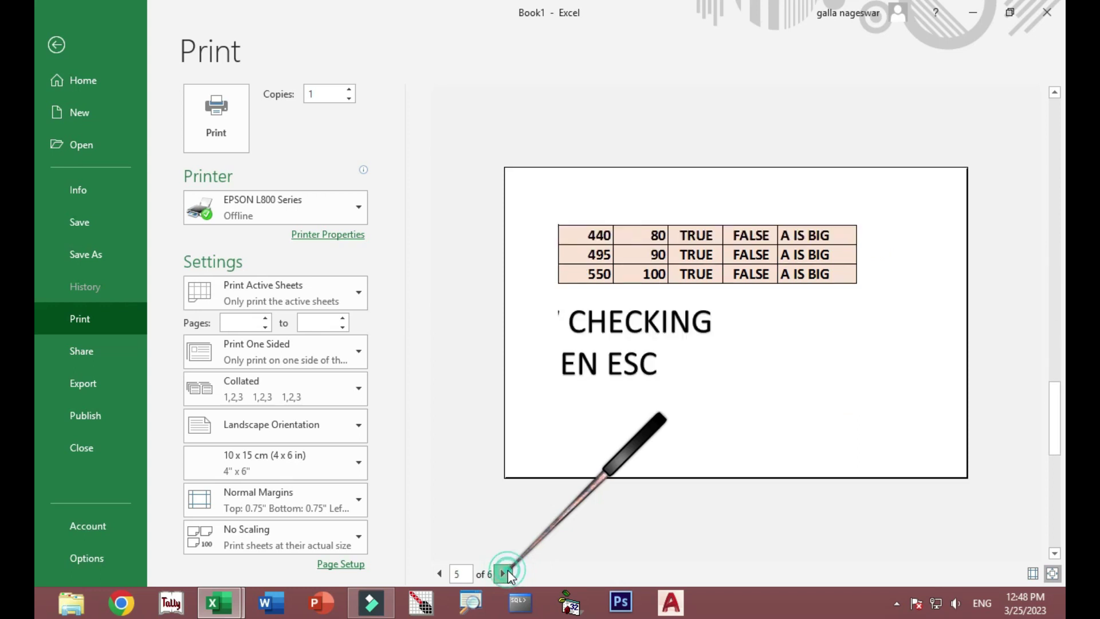
left_click(506, 573)
key("Escape")
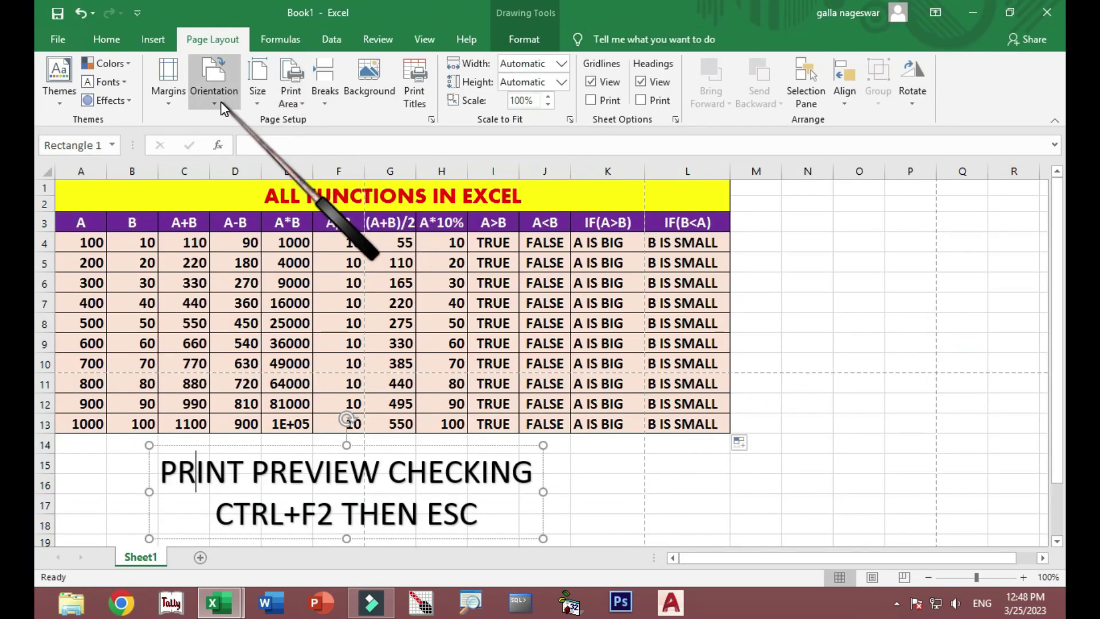
- Set the paper size to A4 210 x 297 mm and the orientation to Landscape
left_click(257, 100)
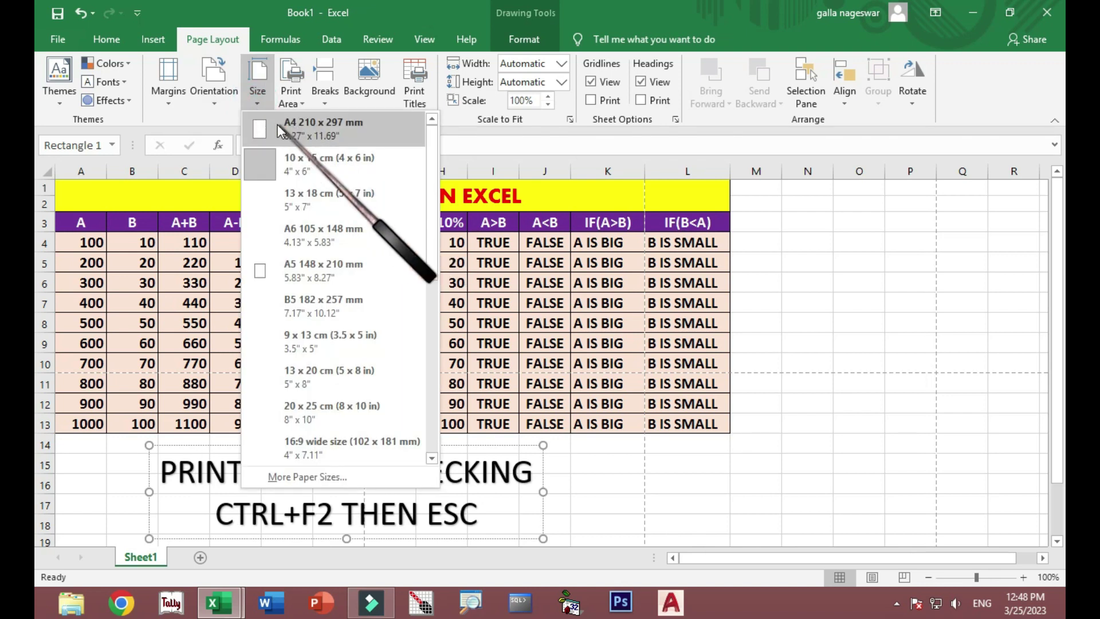
left_click(300, 122)
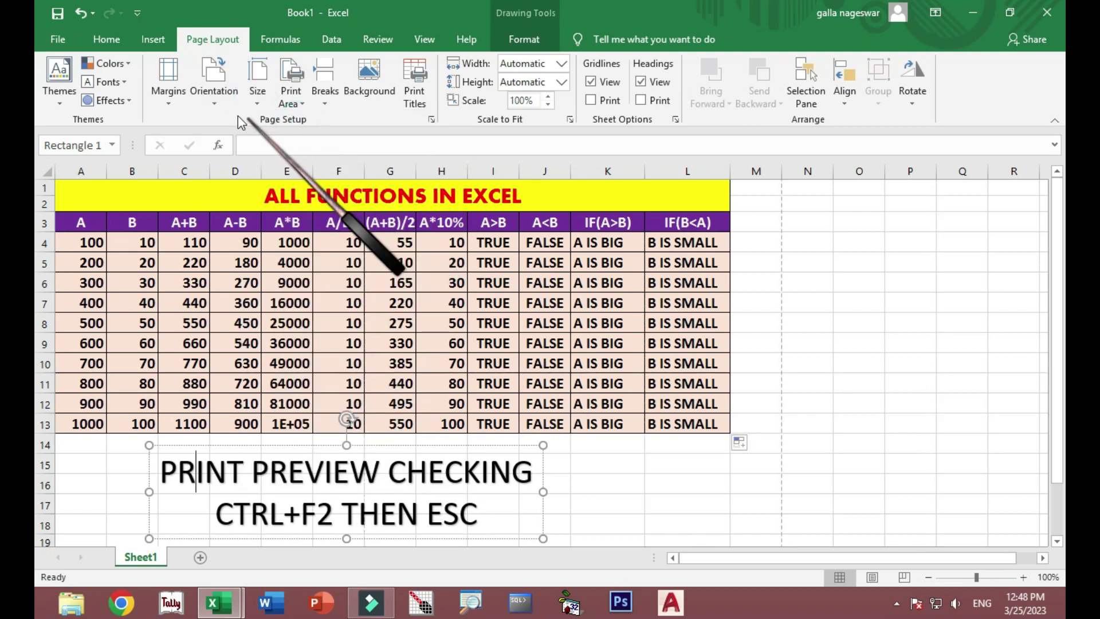
left_click(216, 100)
left_click(218, 165)
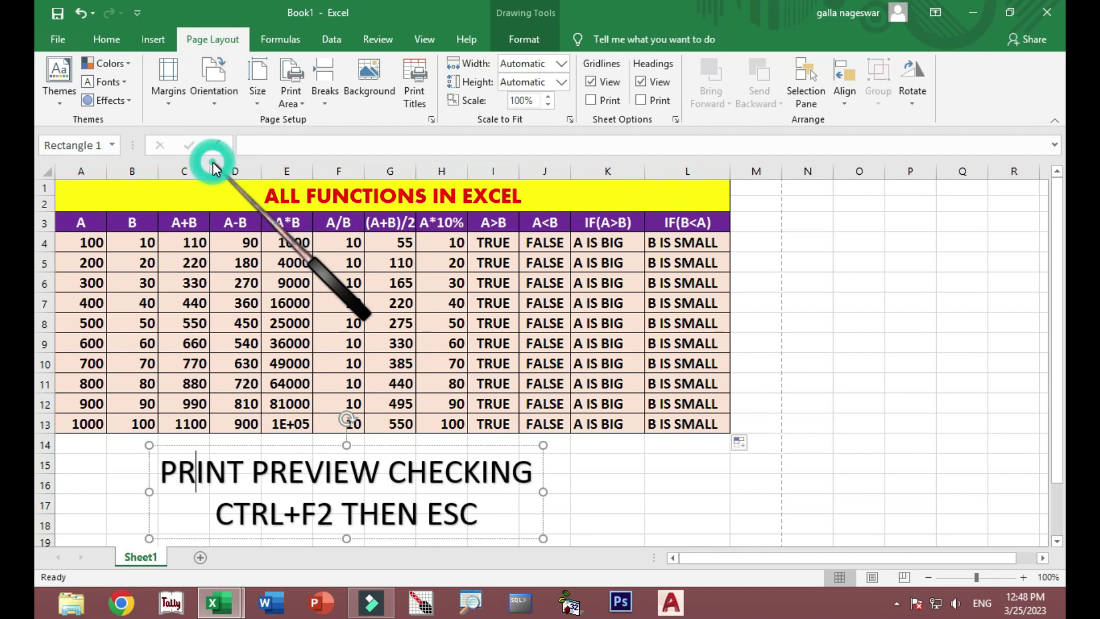
- Check the A4 page layout of the table in the print preview and return to the sheet
left_click(682, 304)
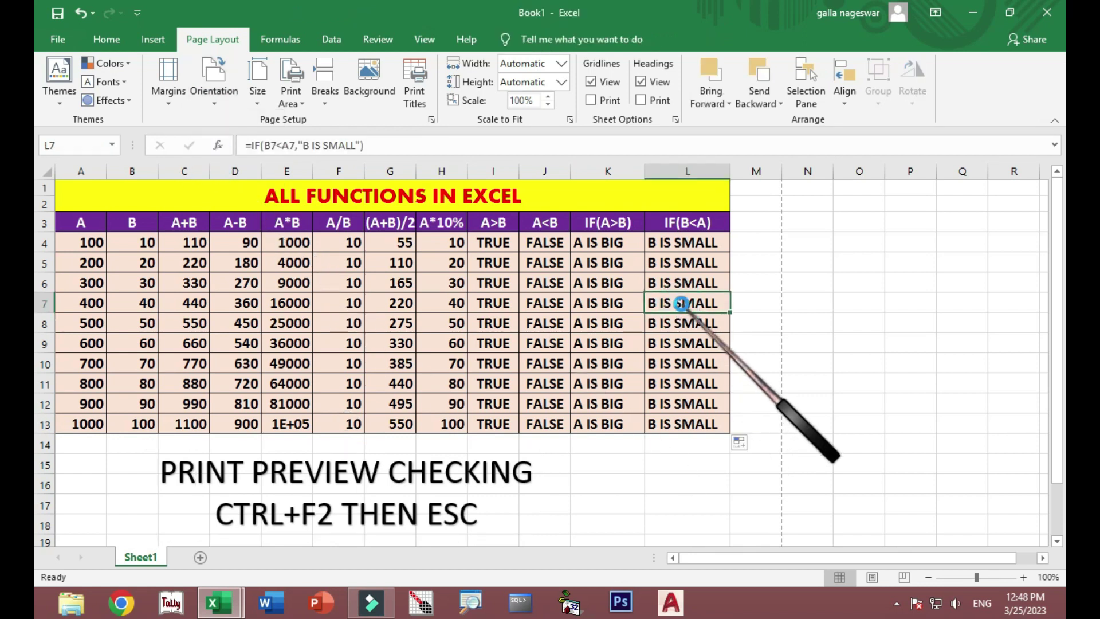
key("ctrl+F2")
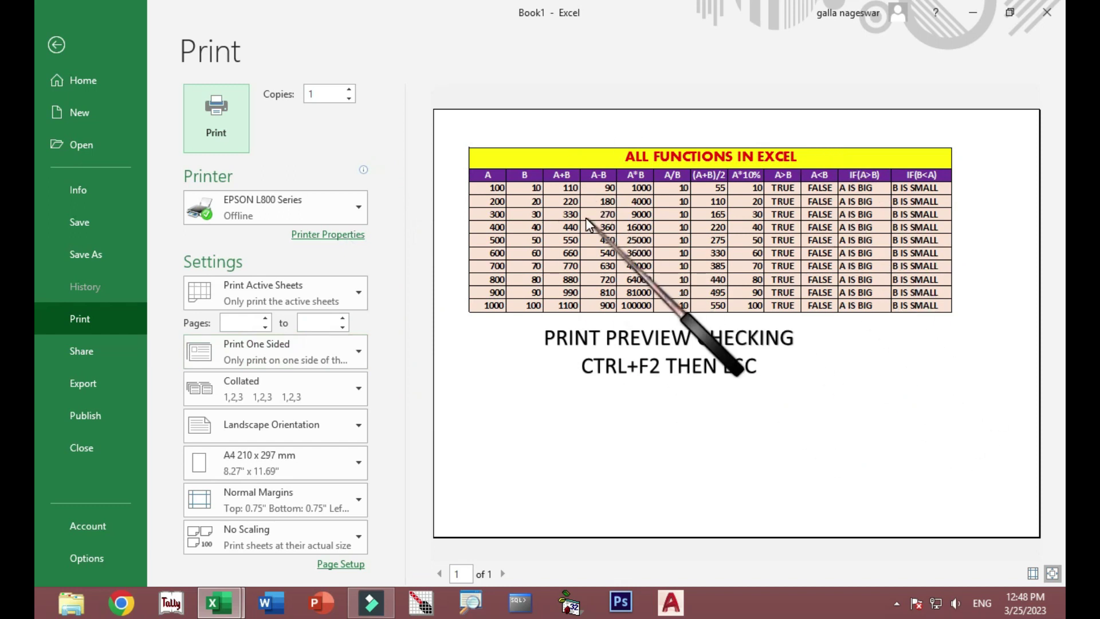
key("Escape")
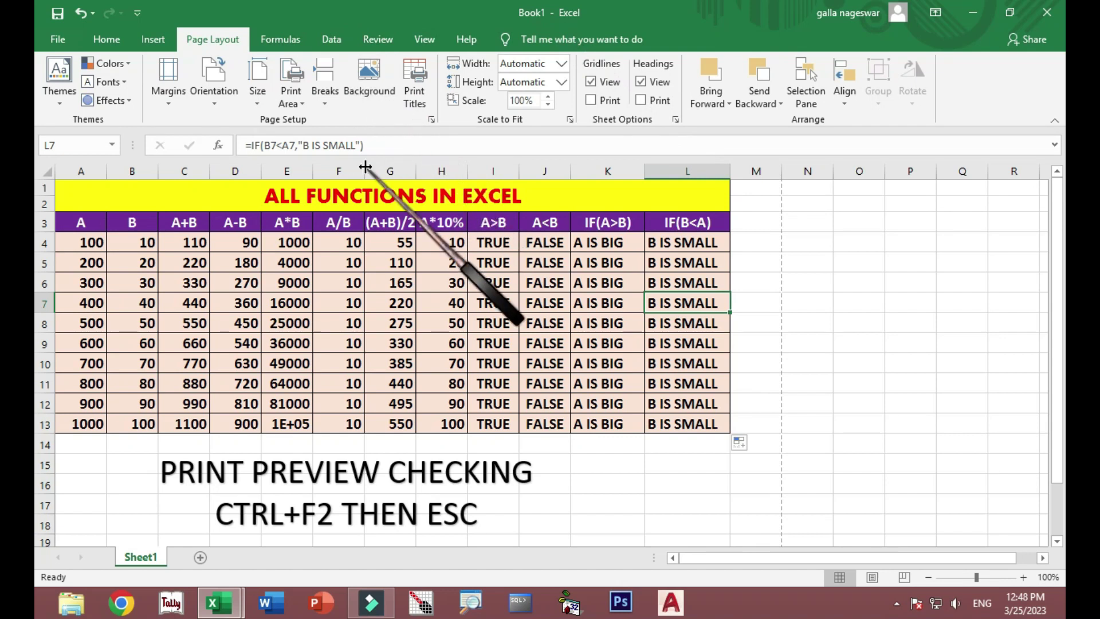
- Save the workbook in My Documents as EXCEL PRACTICE FILE 25.3.2023
key("ctrl+s")
left_click(478, 326)
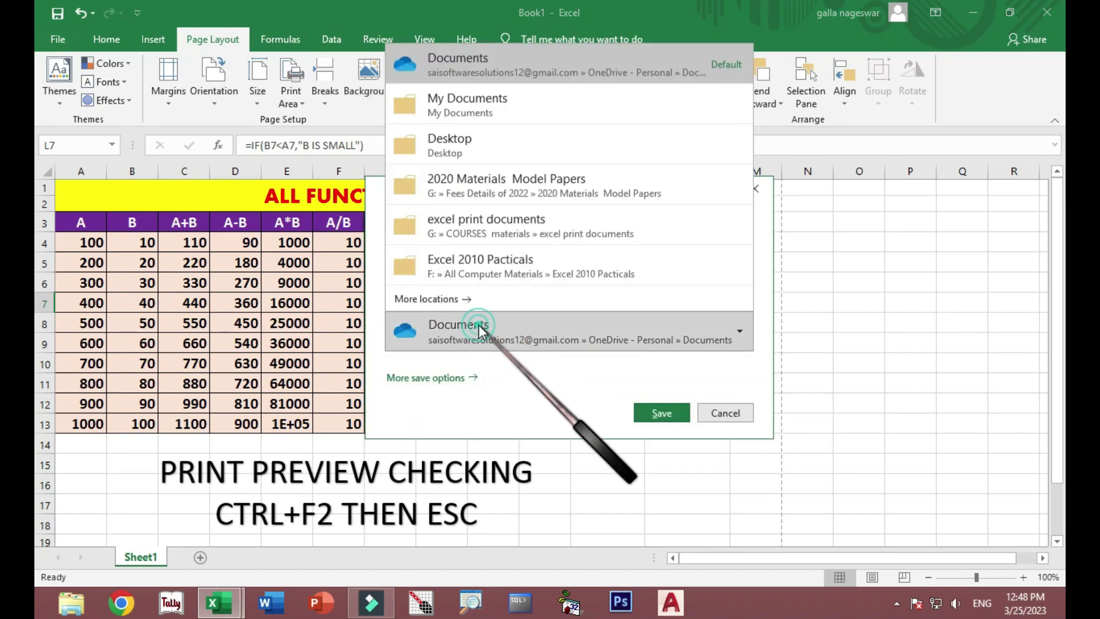
left_click(479, 106)
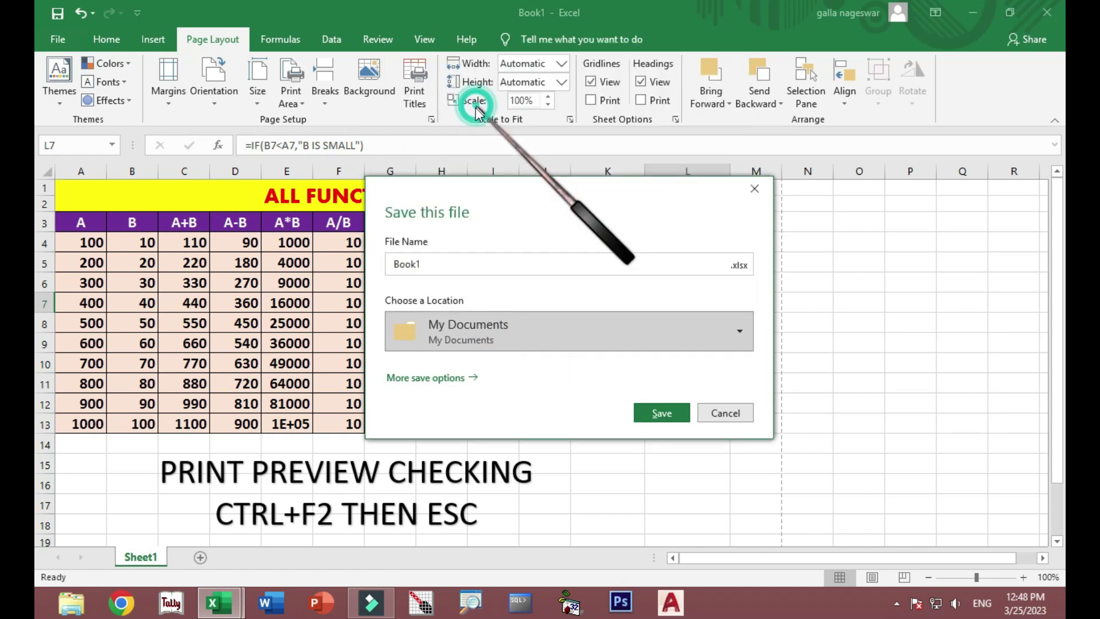
left_click(440, 265)
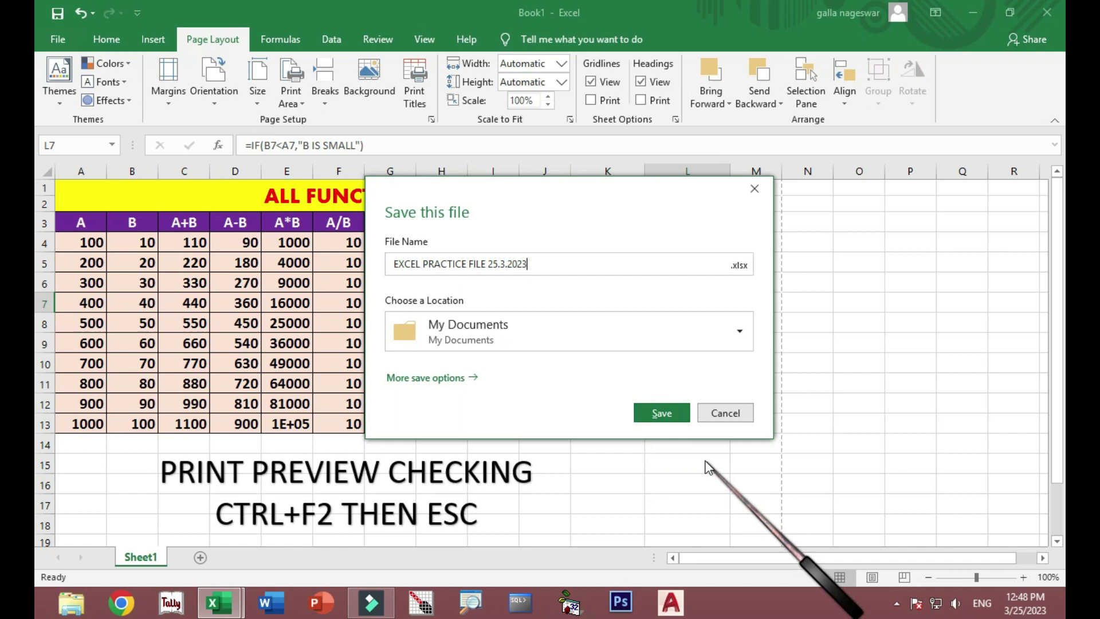
left_click(662, 412)
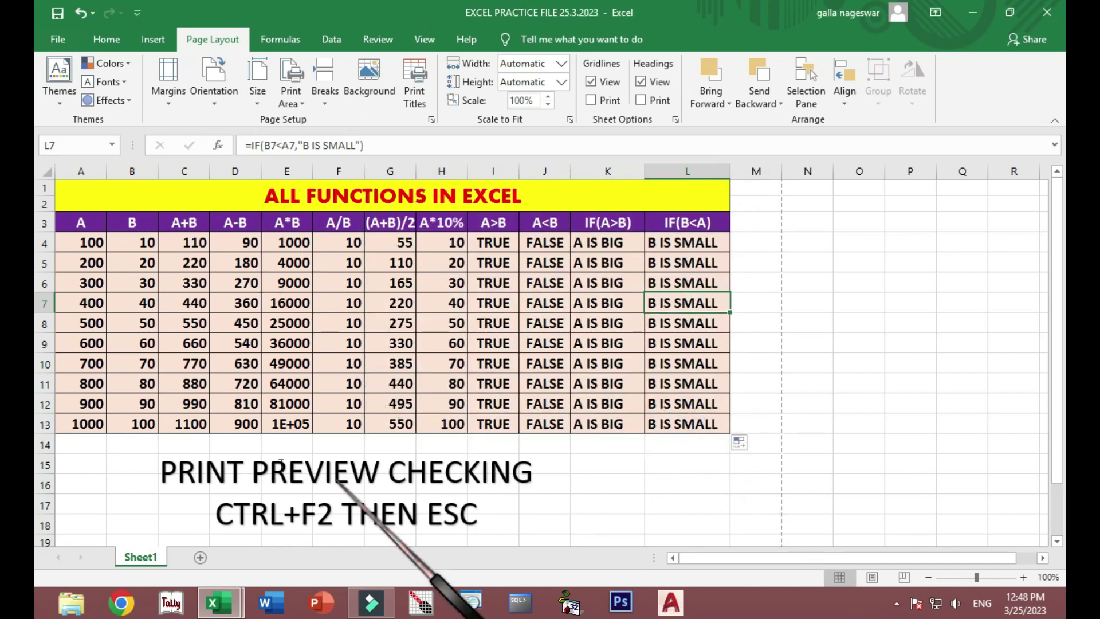
- Add two new worksheets to the workbook and return to Sheet1
left_click(200, 557)
left_click(255, 557)
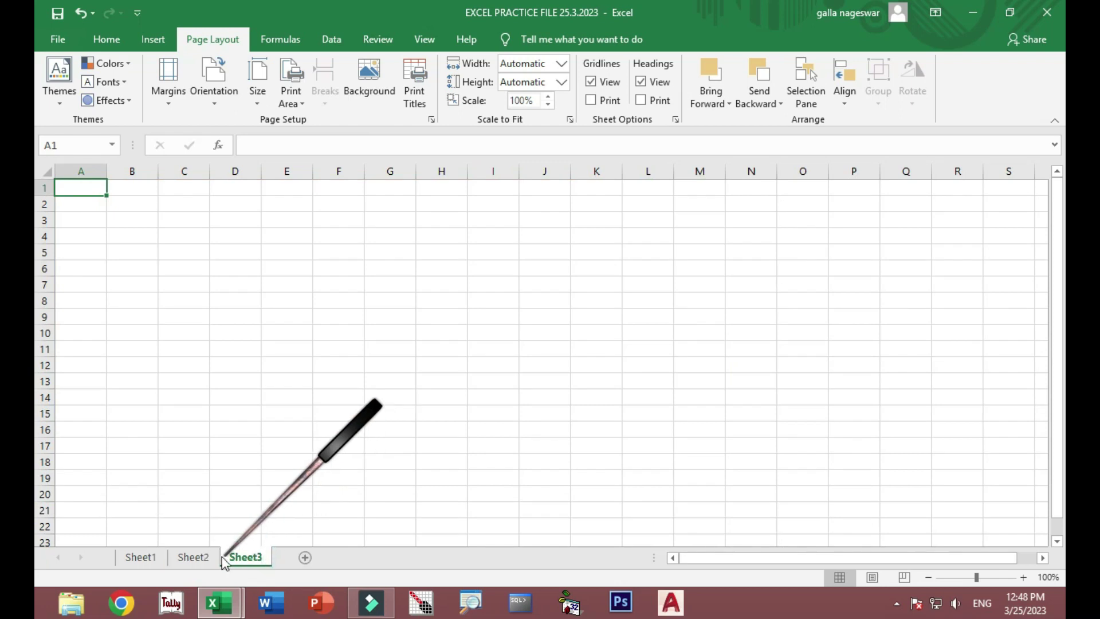
left_click(193, 557)
left_click(140, 557)
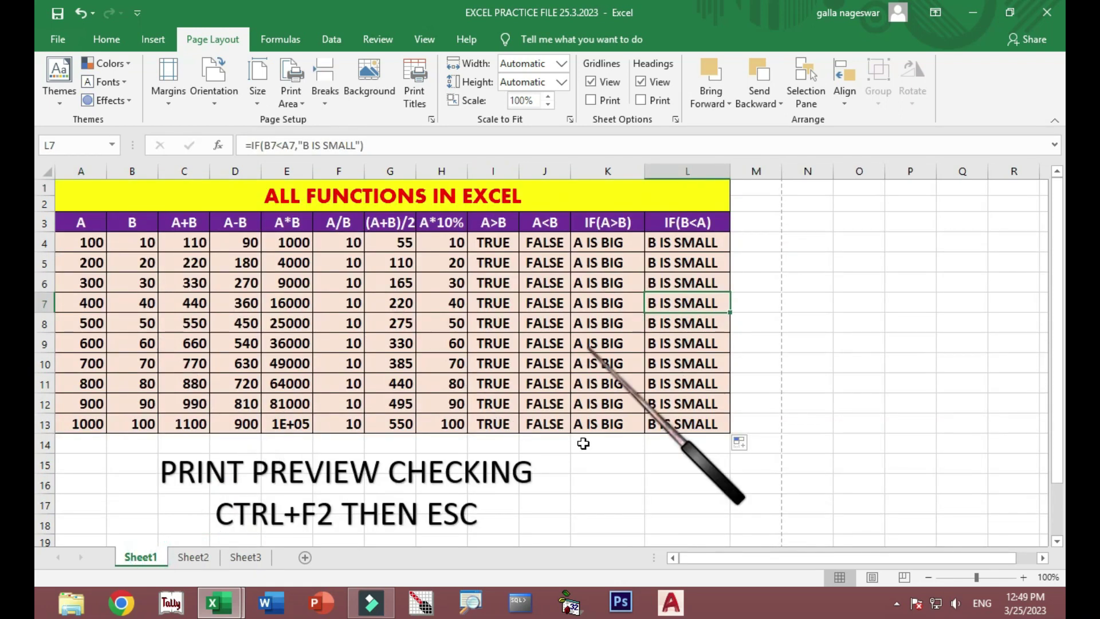